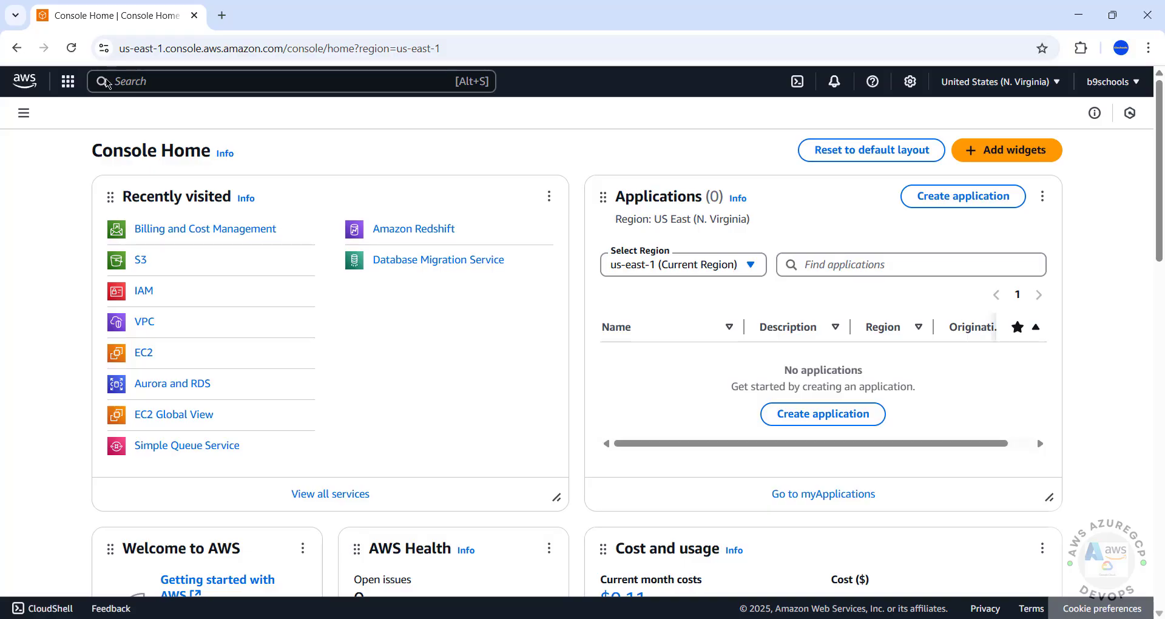
Step: Search for ec2, open the EC2 service and check the list of available AWS regions
{"action": "left_click", "coordinate": [134, 77]}
{"action": "type", "text": "ec2"}
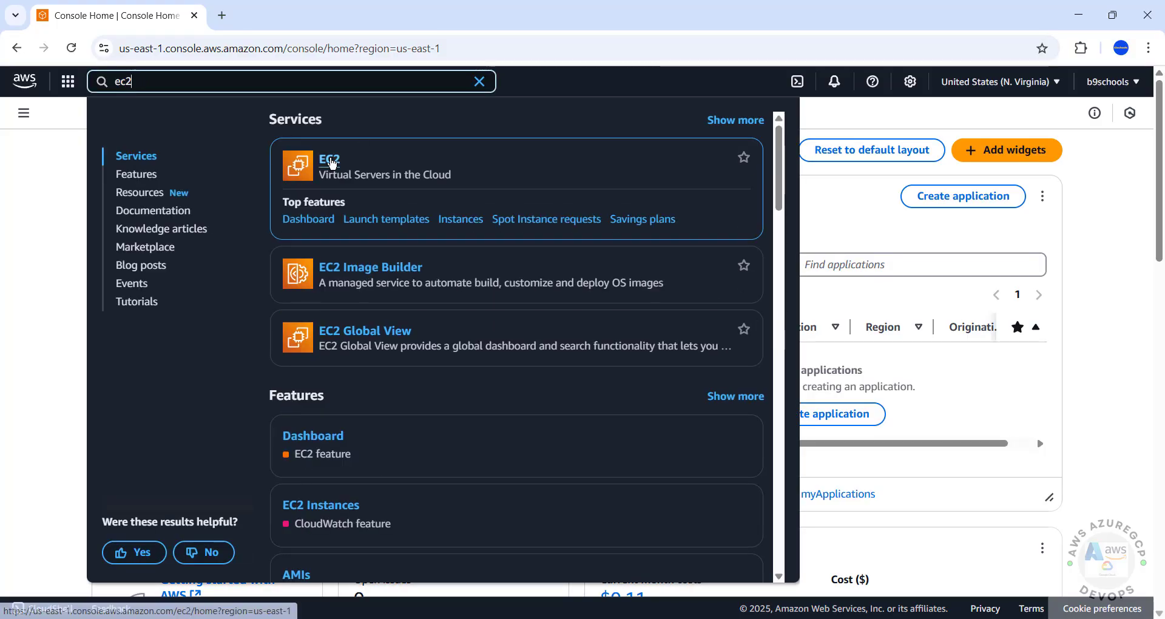
{"action": "left_click", "coordinate": [335, 160]}
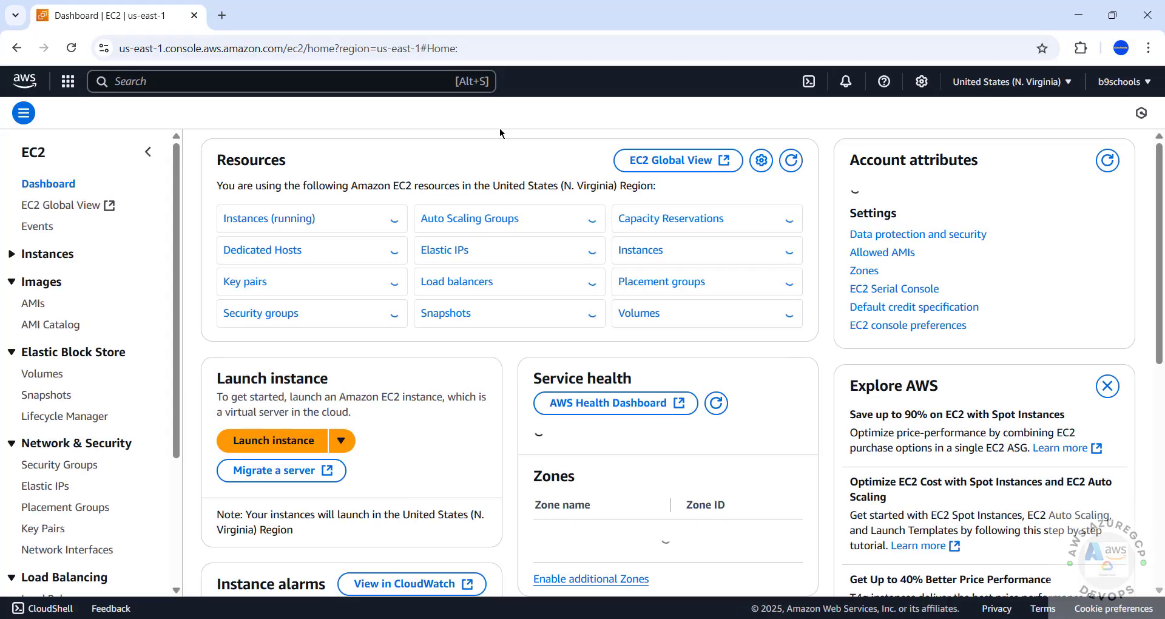
{"action": "left_click", "coordinate": [1047, 85]}
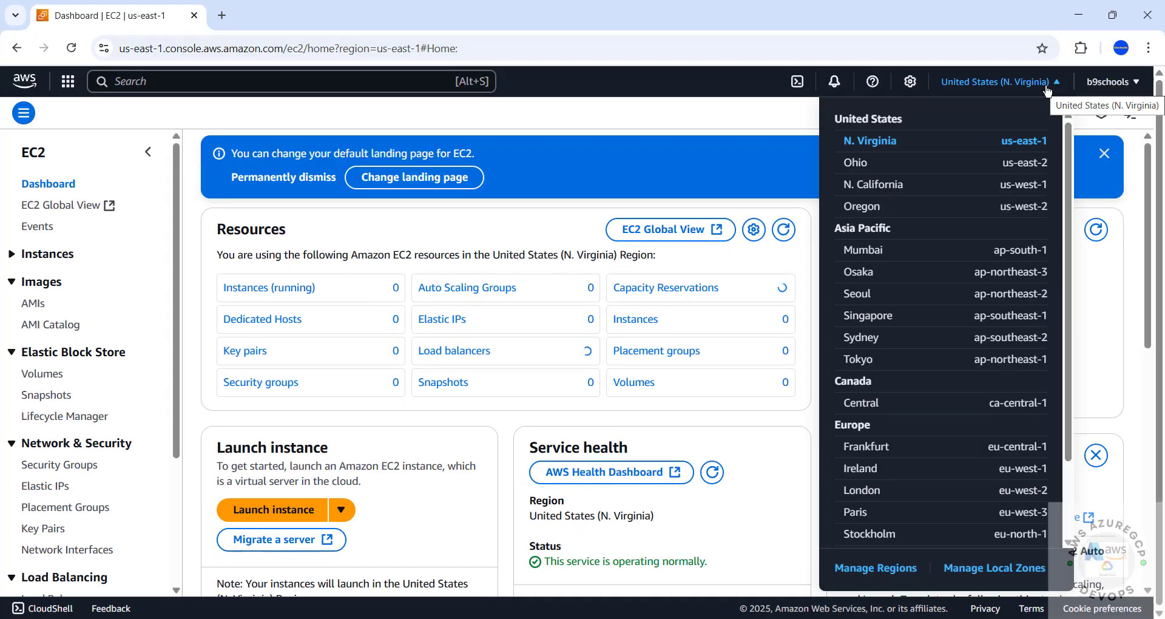
{"action": "scroll", "coordinate": [903, 400], "scroll_direction": "down", "scroll_amount": 3}
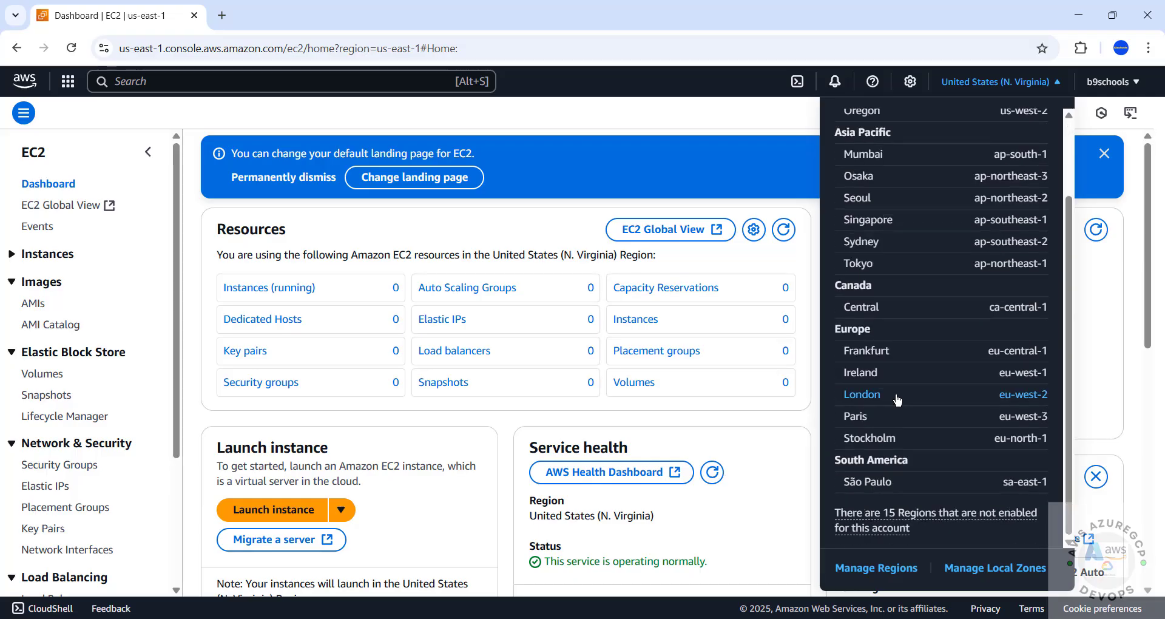
{"action": "scroll", "coordinate": [898, 425], "scroll_direction": "up", "scroll_amount": 3}
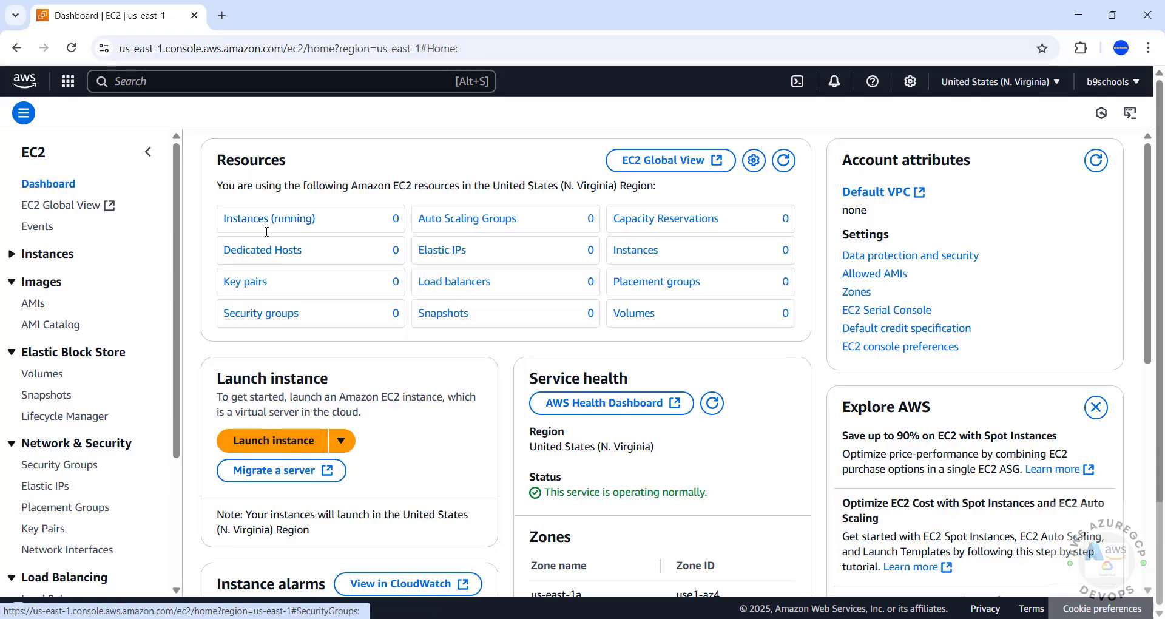
Step: Start launching a new instance from the running instances list and name it debian12ec2
{"action": "left_click", "coordinate": [255, 217]}
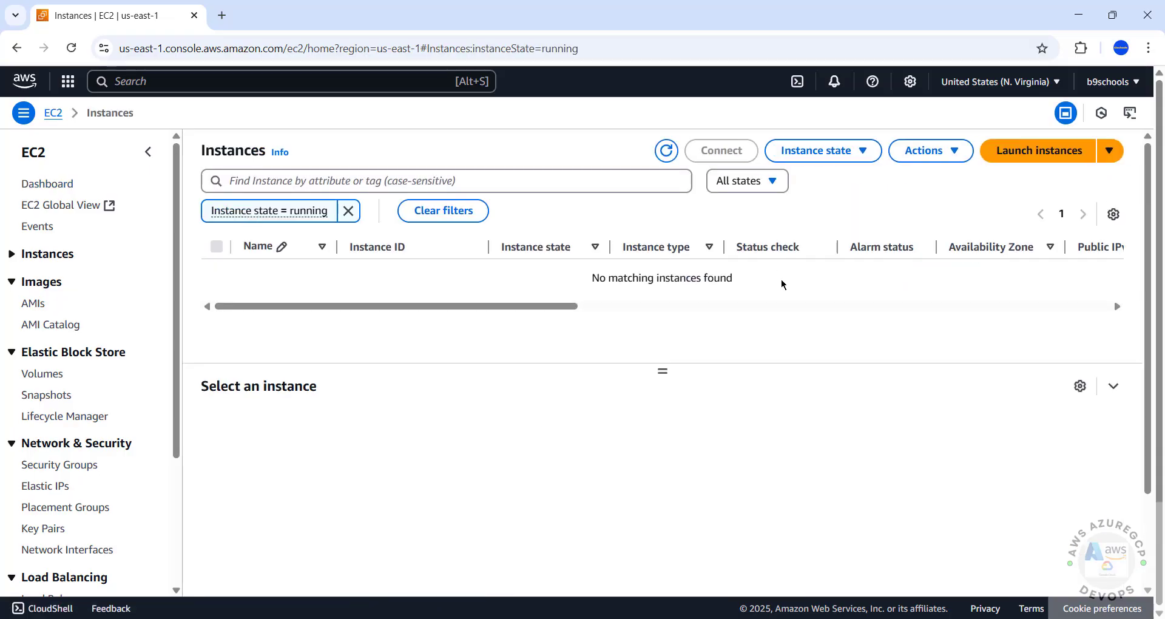
{"action": "left_click", "coordinate": [1074, 158]}
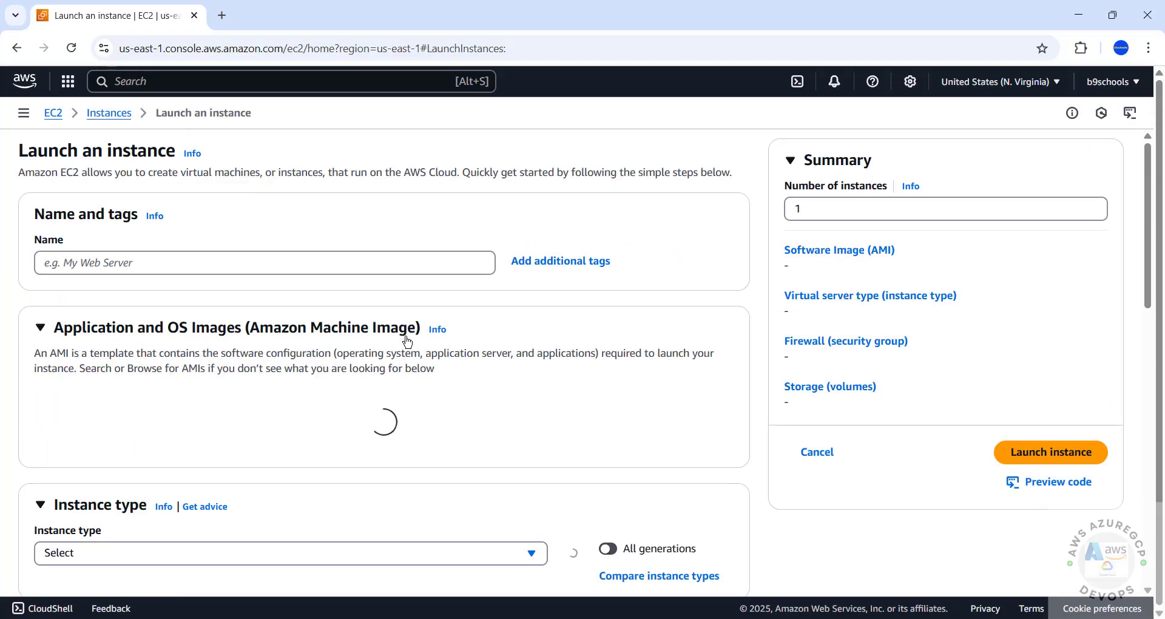
{"action": "left_click", "coordinate": [195, 263]}
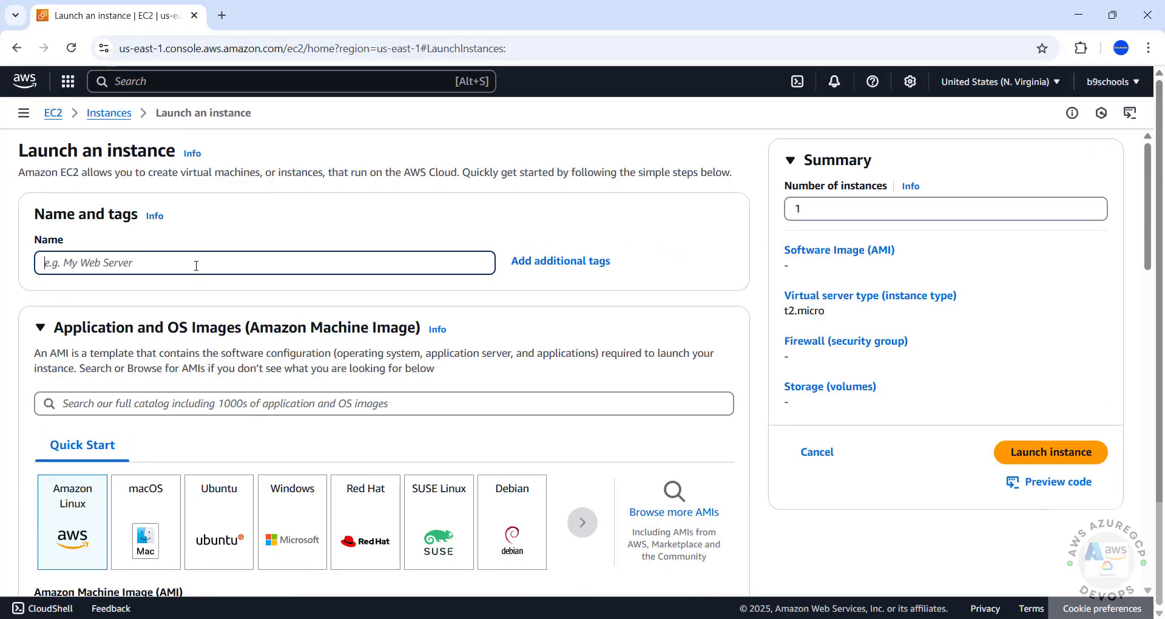
{"action": "type", "text": "debi"}
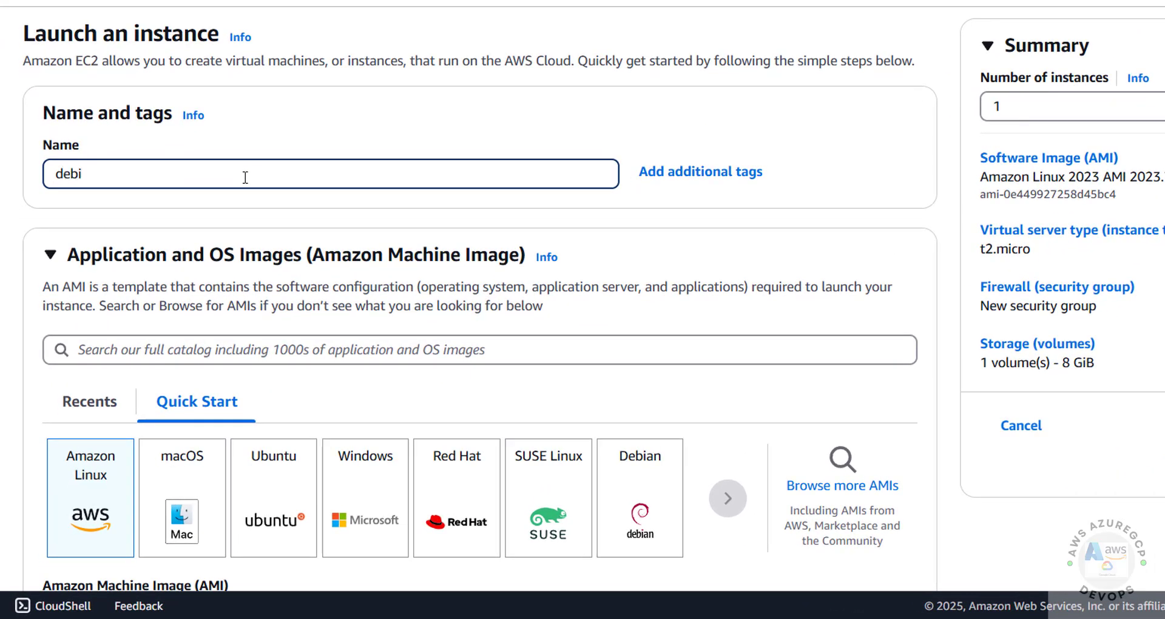
{"action": "type", "text": "an12ec2"}
{"action": "scroll", "coordinate": [646, 219], "scroll_direction": "down", "scroll_amount": 3}
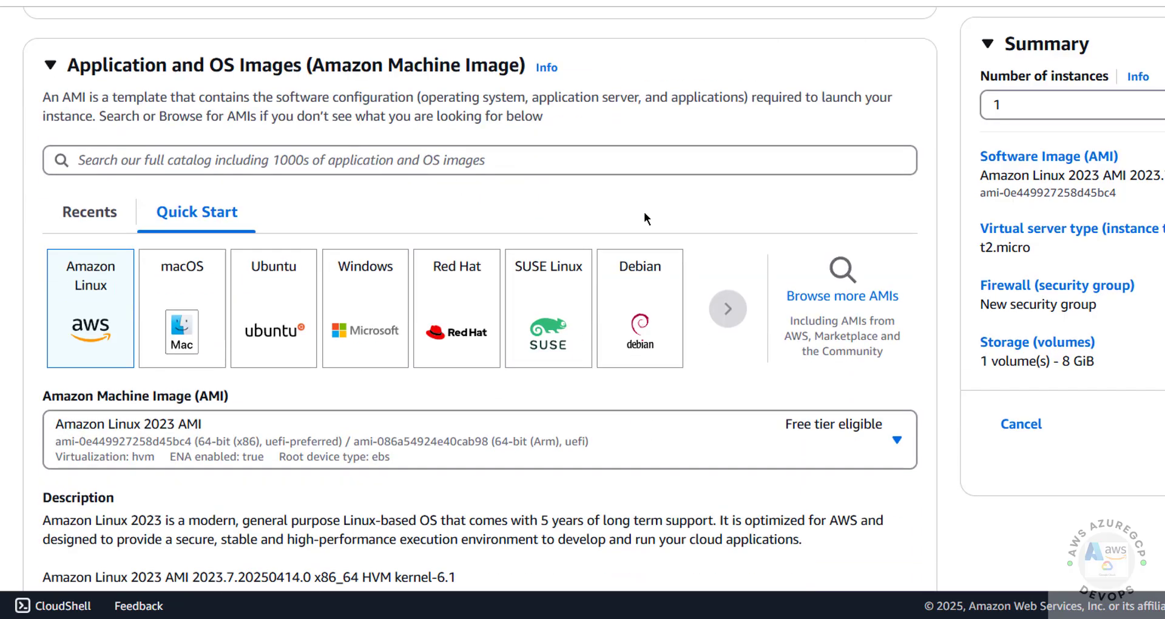
Step: Copy the instance name debian12ec2 for reuse
{"action": "scroll", "coordinate": [172, 70], "scroll_direction": "up", "scroll_amount": 3}
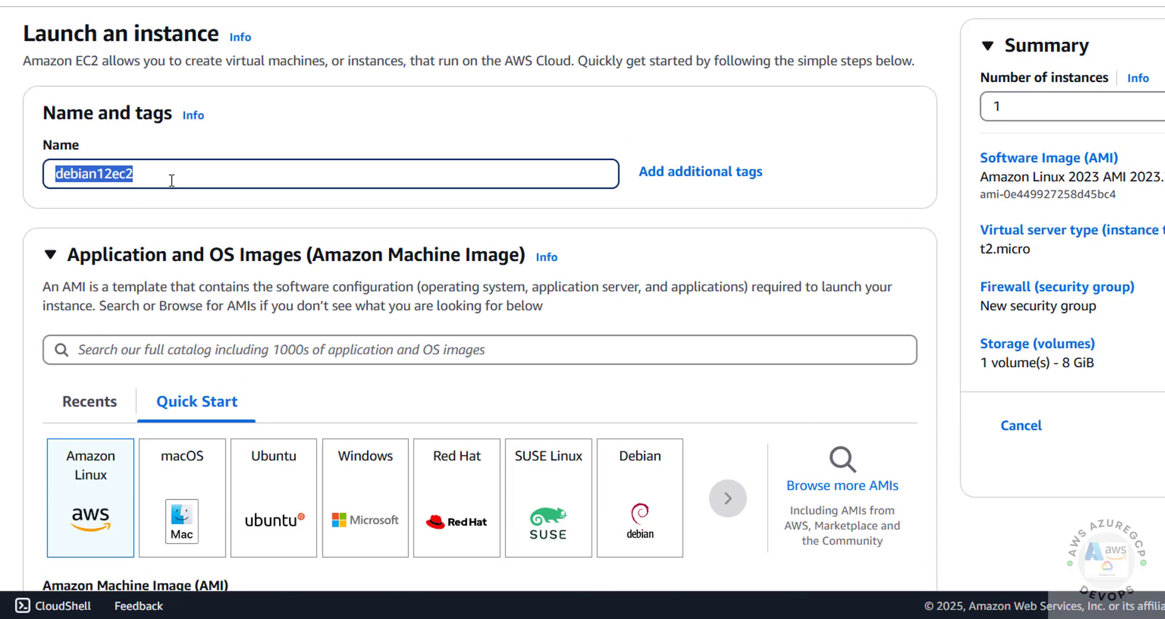
{"action": "left_click", "coordinate": [224, 173]}
{"action": "double_click", "coordinate": [225, 173]}
{"action": "key", "text": "ctrl+c"}
Step: Choose the Debian quick-start image Debian 12 (HVM), SSD Volume Type, with the 64-bit (x86) architecture
{"action": "scroll", "coordinate": [310, 171], "scroll_direction": "down", "scroll_amount": 5}
{"action": "scroll", "coordinate": [310, 159], "scroll_direction": "up", "scroll_amount": 3}
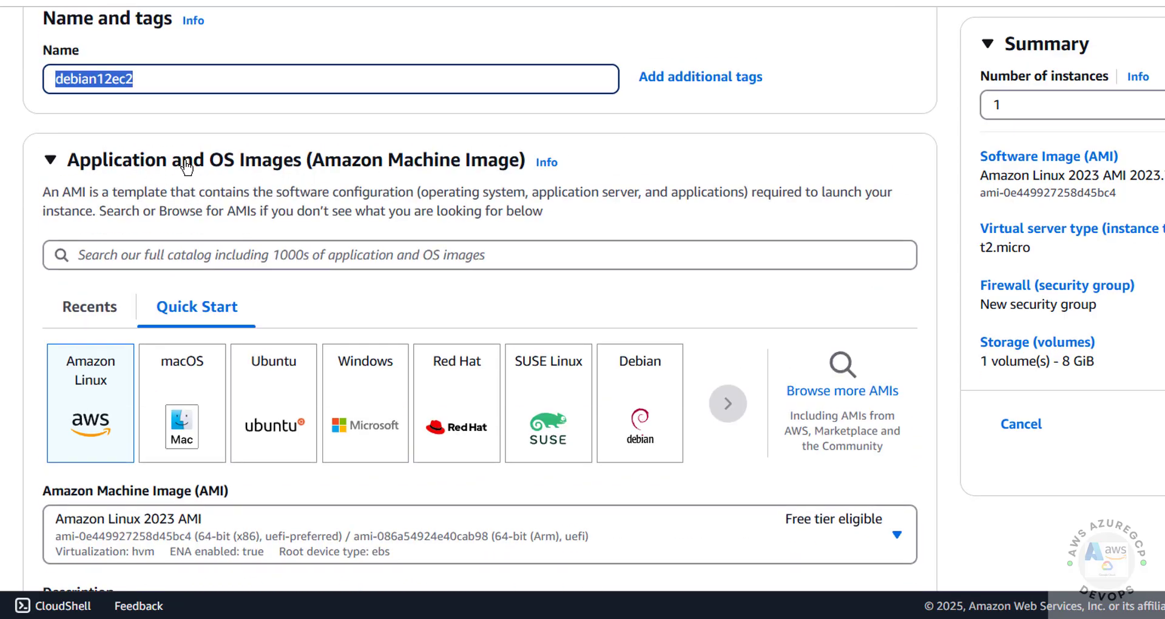
{"action": "scroll", "coordinate": [411, 247], "scroll_direction": "down", "scroll_amount": 2}
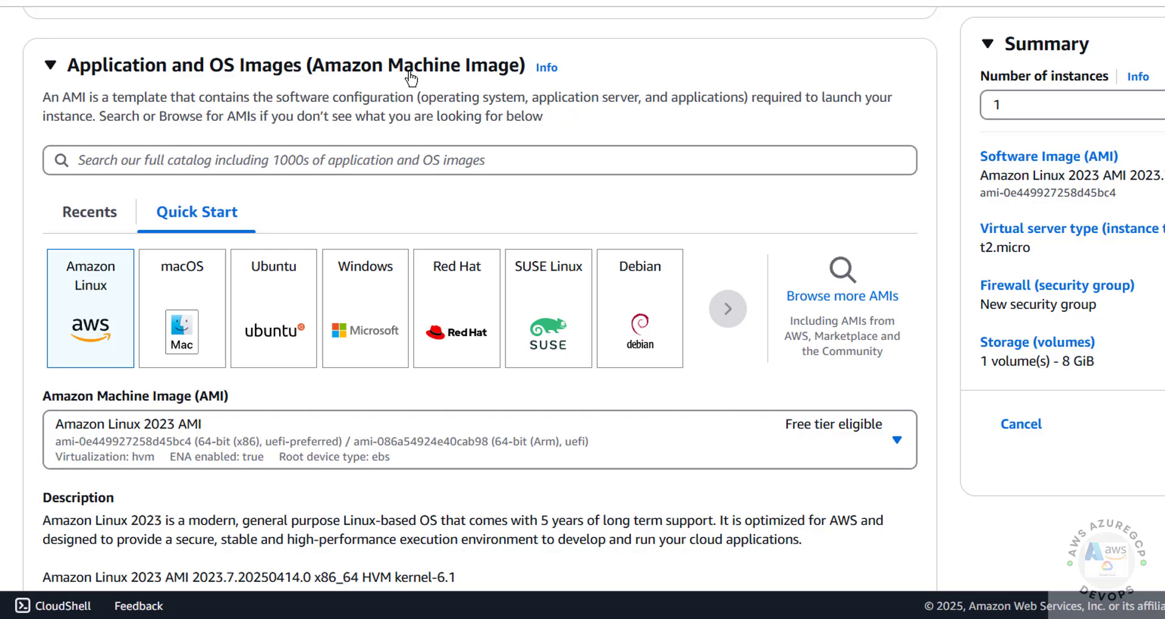
{"action": "left_click", "coordinate": [632, 311]}
{"action": "scroll", "coordinate": [604, 275], "scroll_direction": "down", "scroll_amount": 4}
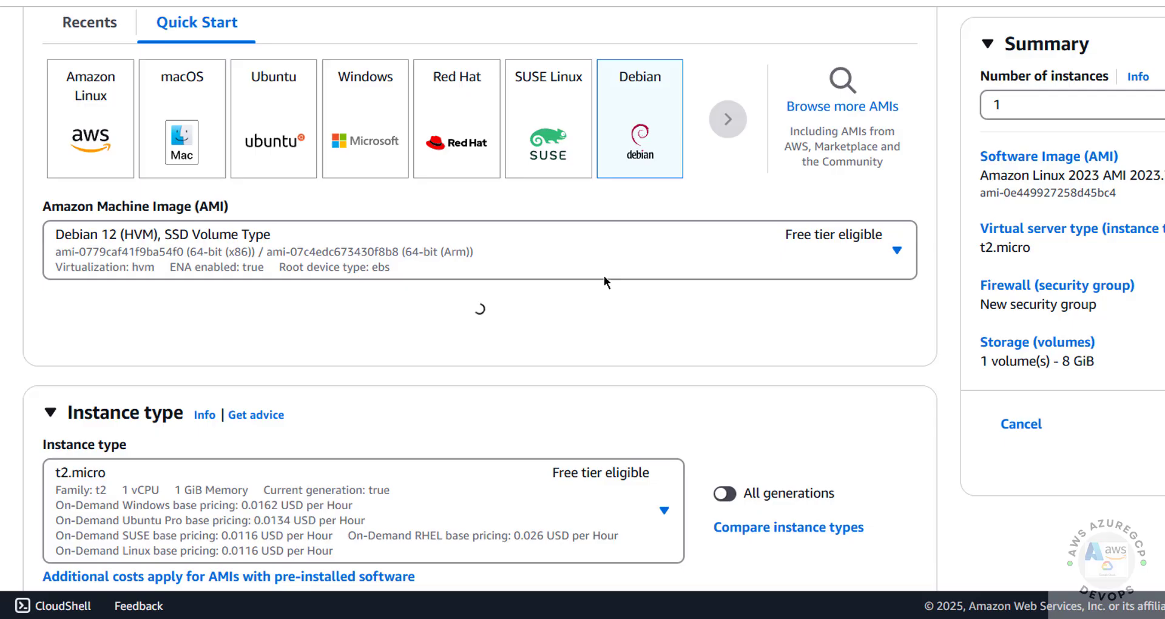
{"action": "left_click", "coordinate": [469, 250]}
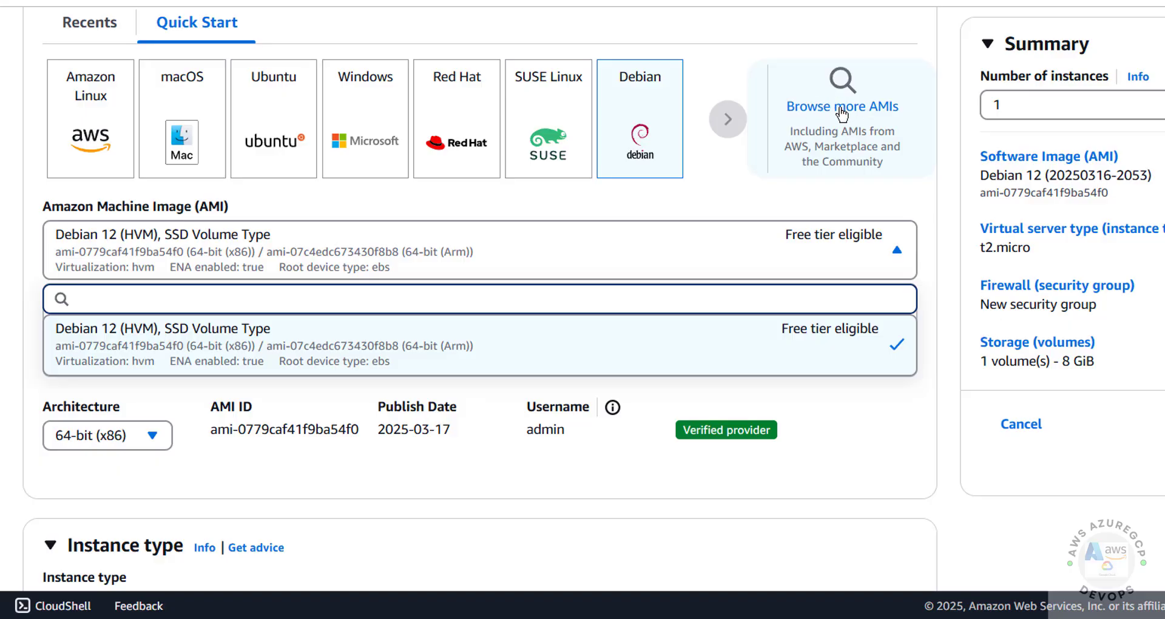
{"action": "left_click", "coordinate": [121, 256]}
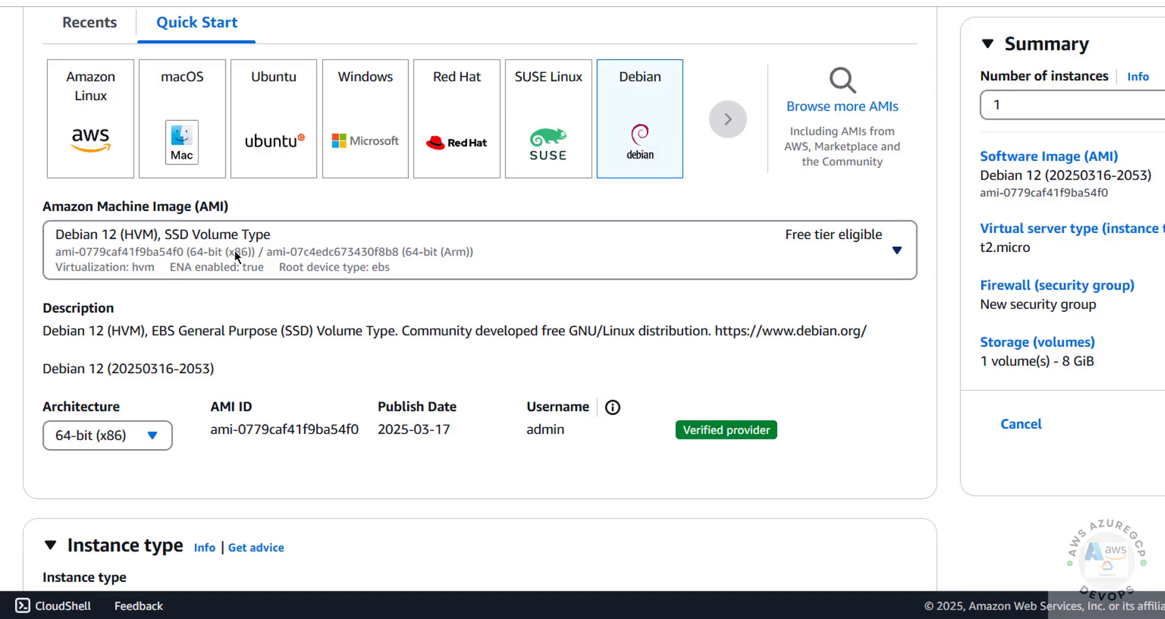
{"action": "scroll", "coordinate": [425, 238], "scroll_direction": "down", "scroll_amount": 3}
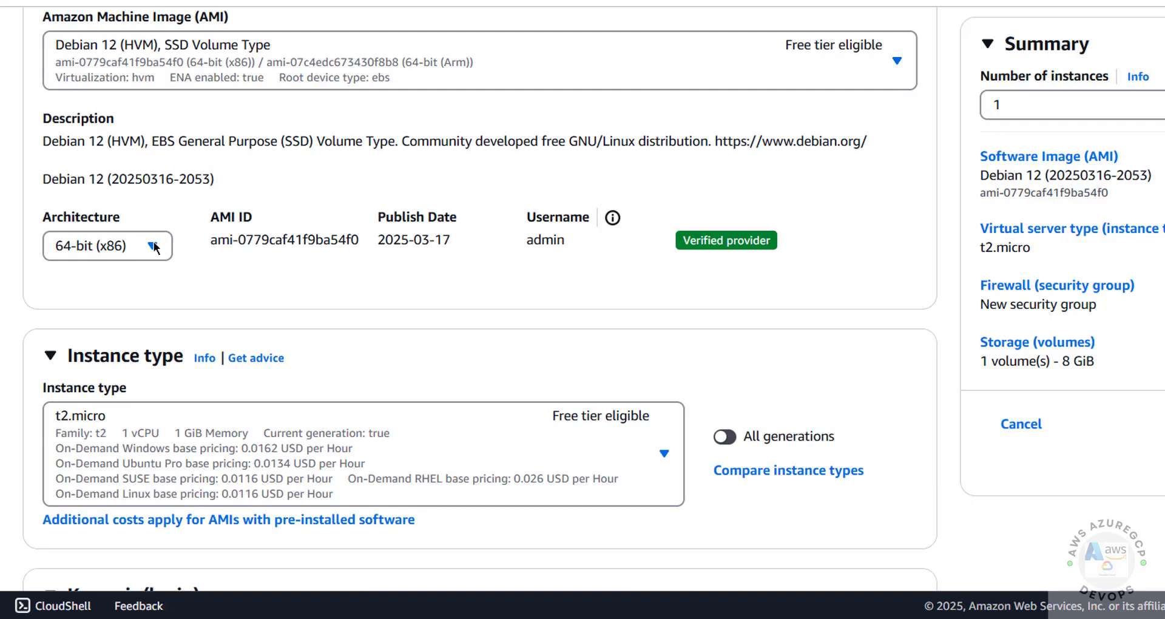
{"action": "left_click", "coordinate": [114, 248]}
{"action": "double_click", "coordinate": [112, 246]}
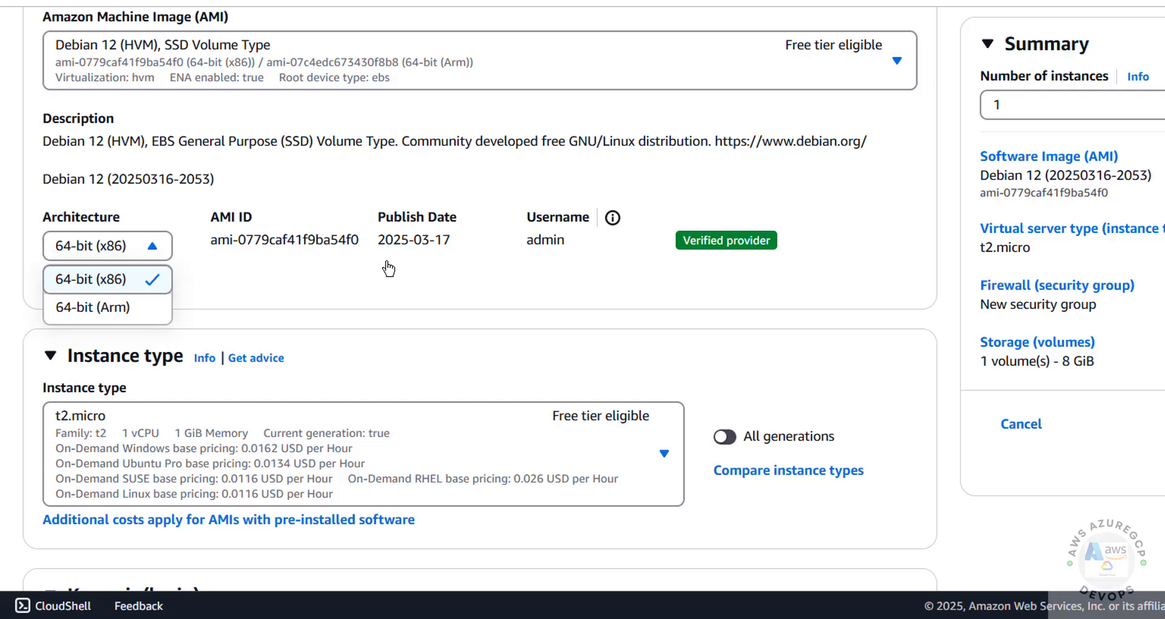
Step: Browse the available instance types and their pricing, leaving t2.micro selected
{"action": "scroll", "coordinate": [239, 209], "scroll_direction": "down", "scroll_amount": 5}
{"action": "scroll", "coordinate": [243, 209], "scroll_direction": "up", "scroll_amount": 1}
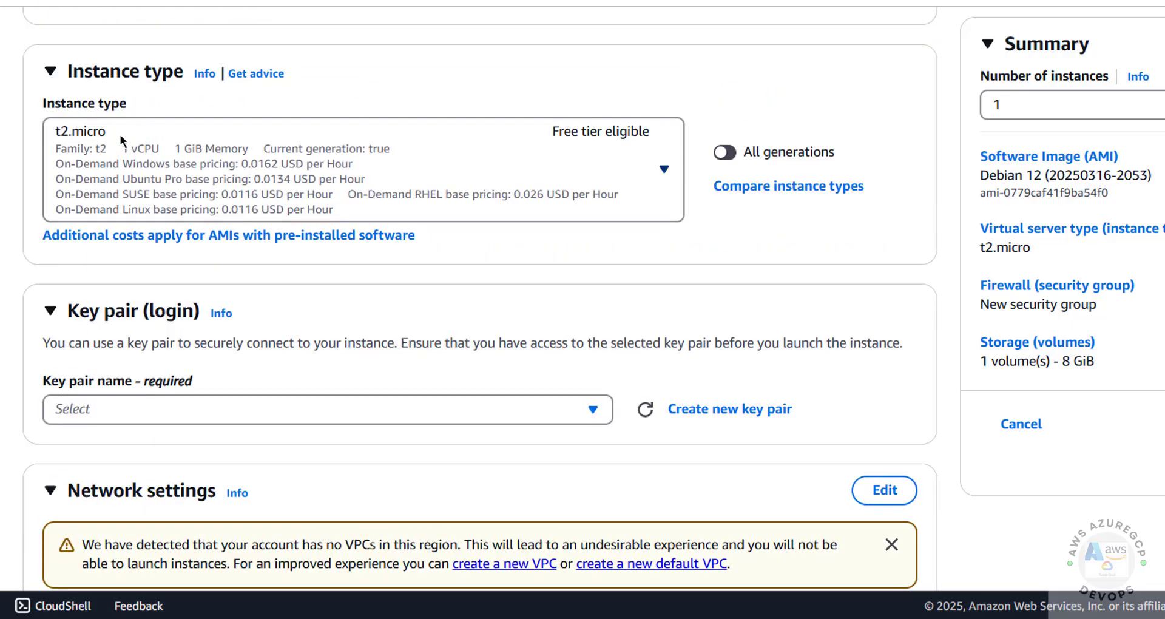
{"action": "left_click", "coordinate": [67, 150]}
{"action": "scroll", "coordinate": [193, 372], "scroll_direction": "down", "scroll_amount": 10}
{"action": "scroll", "coordinate": [194, 378], "scroll_direction": "up", "scroll_amount": 10}
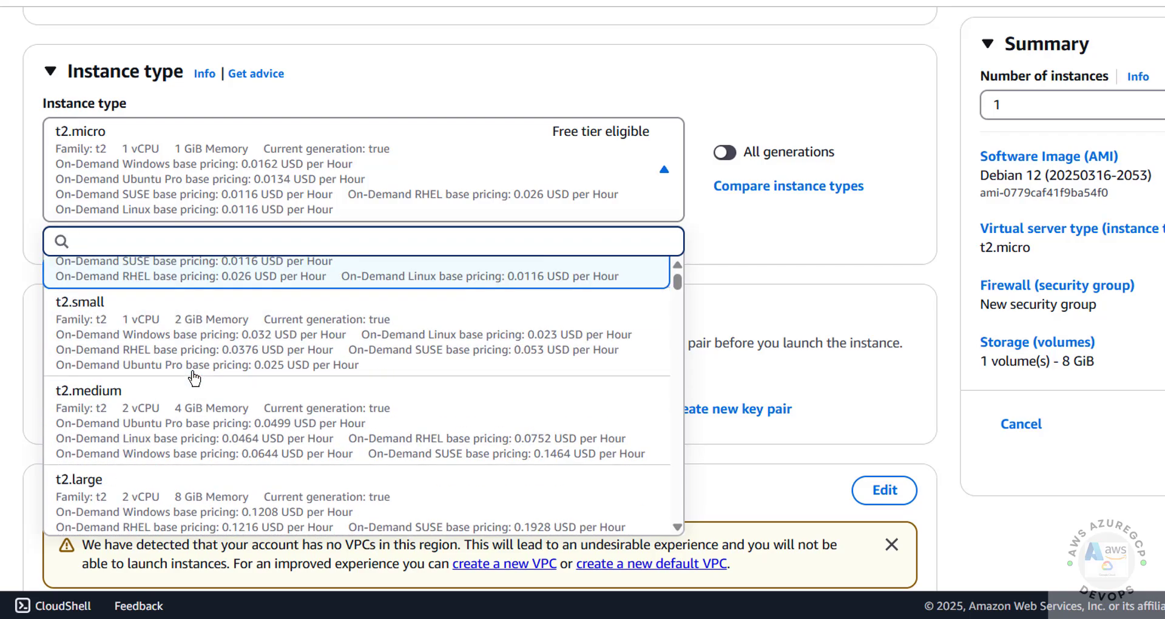
{"action": "scroll", "coordinate": [195, 378], "scroll_direction": "up", "scroll_amount": 3}
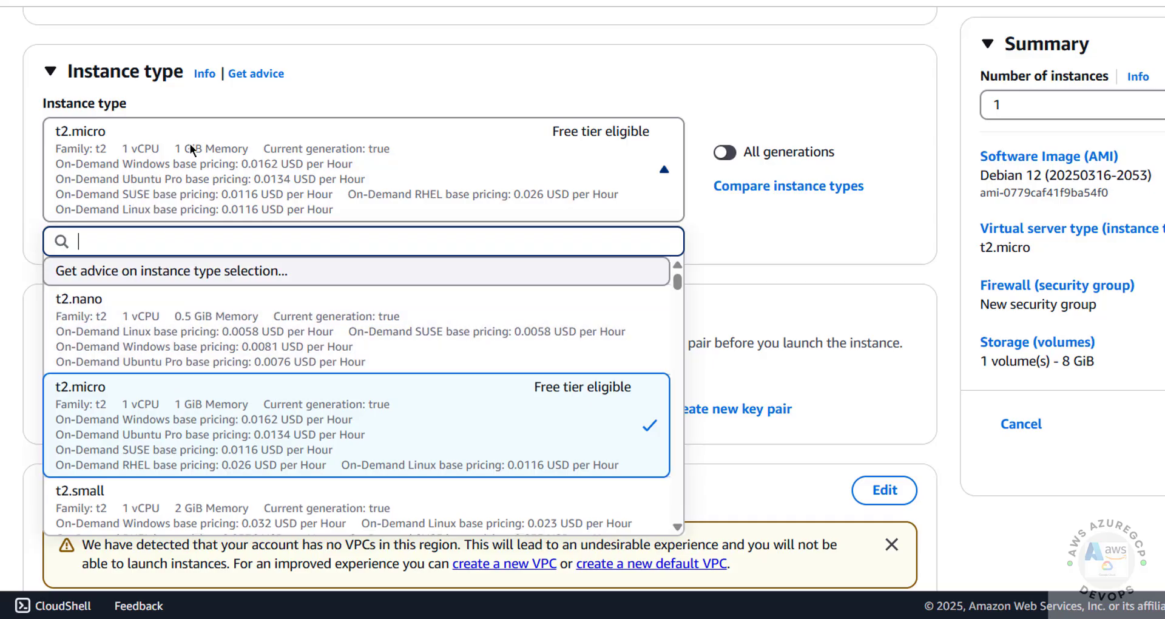
{"action": "left_click", "coordinate": [340, 84]}
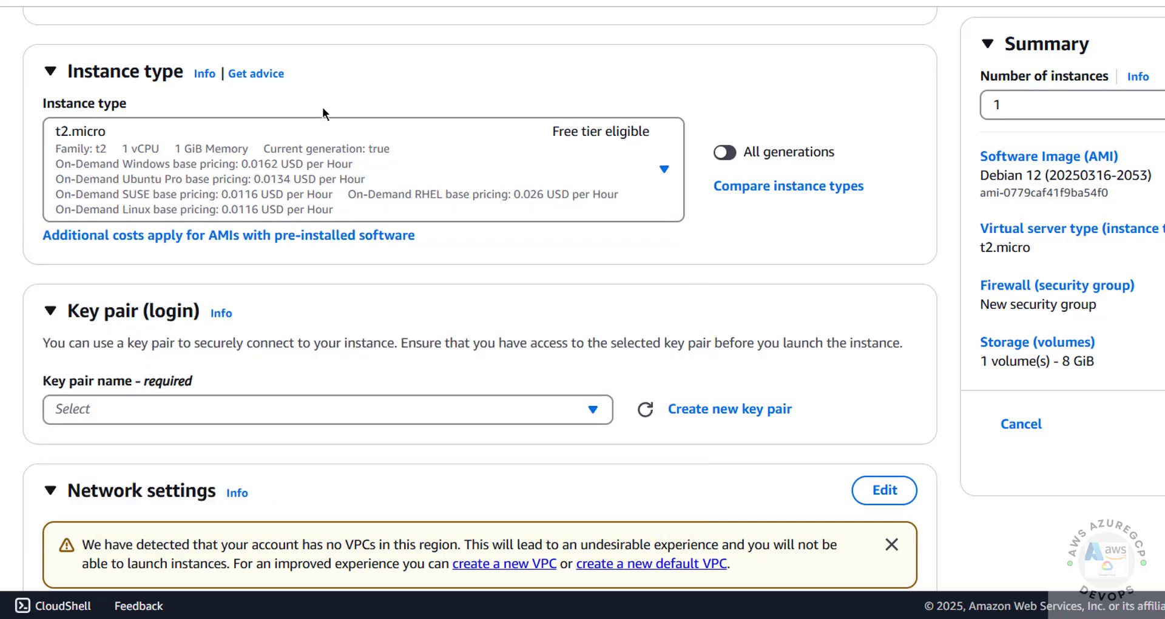
{"action": "left_click", "coordinate": [292, 156]}
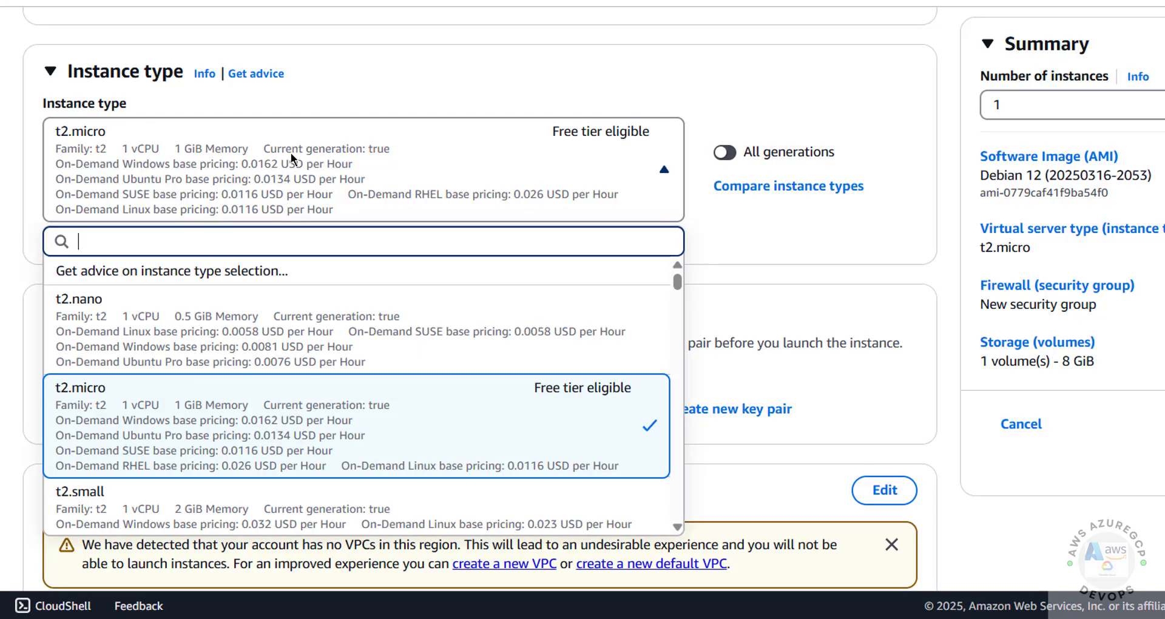
{"action": "left_click", "coordinate": [291, 157]}
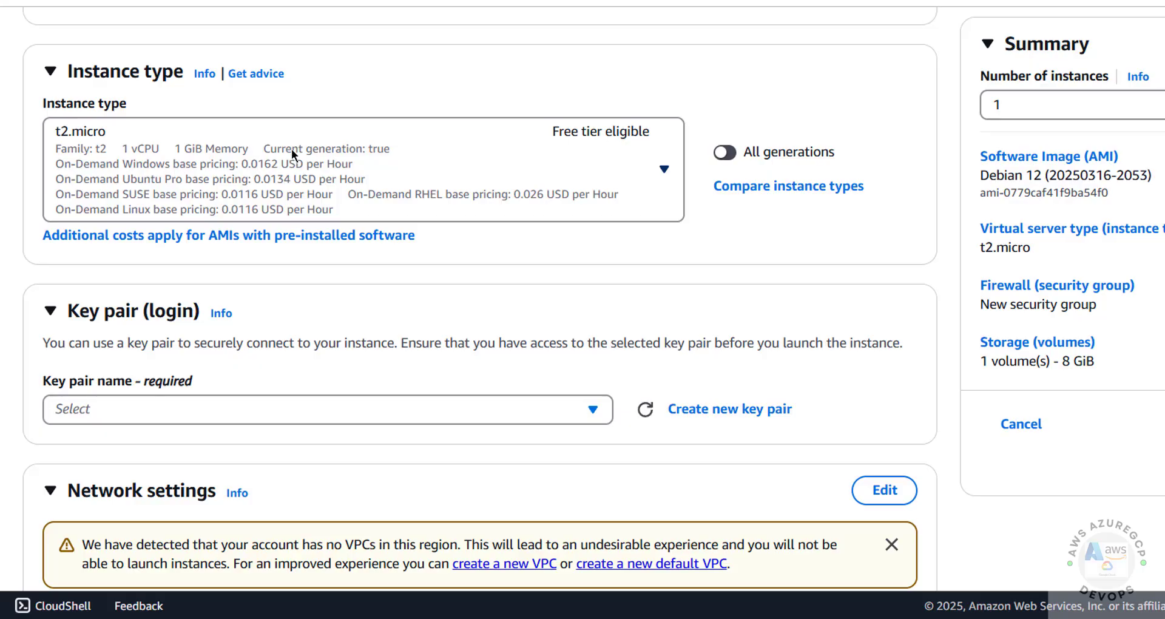
Step: Create a new RSA key pair named debian12ec2 with the .pem private key format for the instance login
{"action": "scroll", "coordinate": [195, 205], "scroll_direction": "down", "scroll_amount": 3}
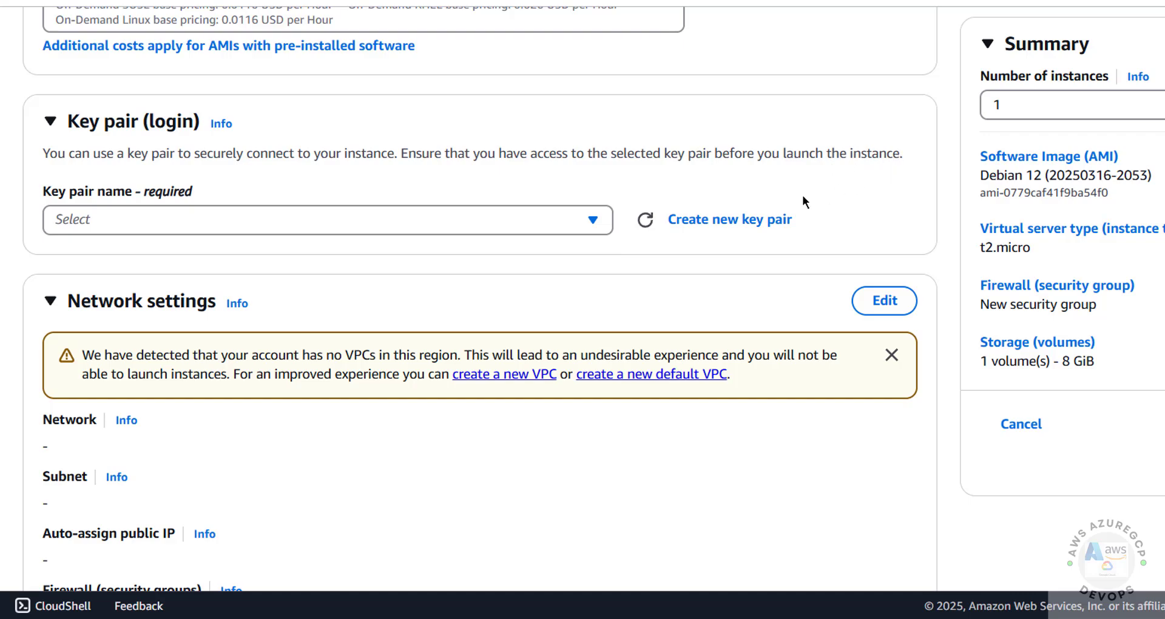
{"action": "left_click", "coordinate": [593, 219]}
{"action": "left_click", "coordinate": [593, 220]}
{"action": "left_click", "coordinate": [721, 221]}
{"action": "left_click", "coordinate": [580, 139]}
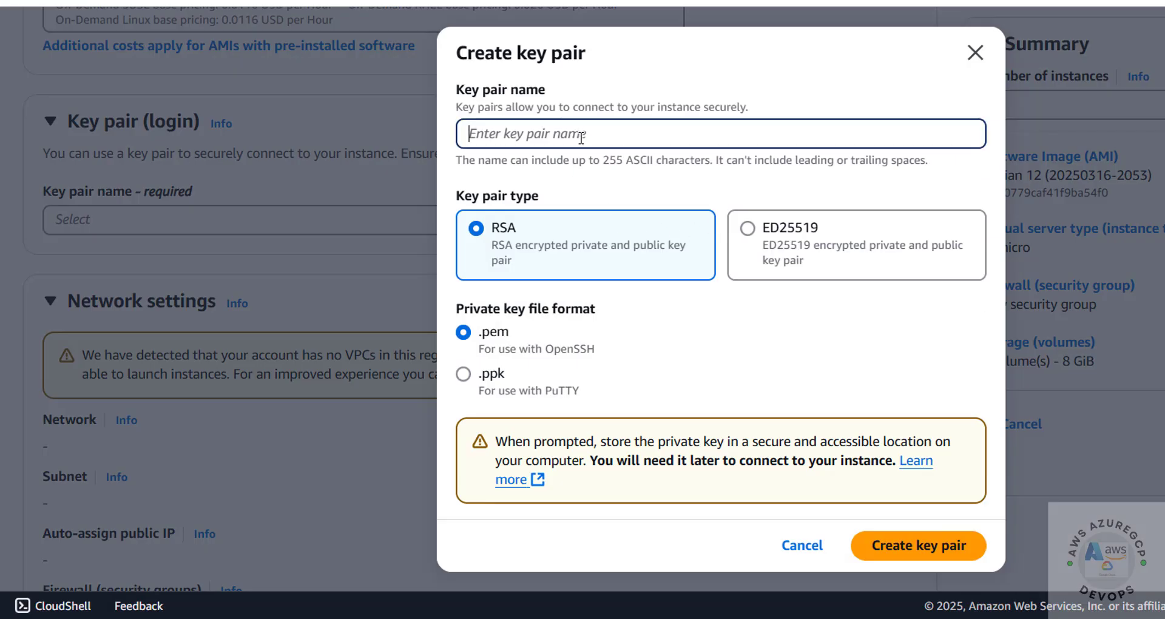
{"action": "key", "text": "ctrl+v"}
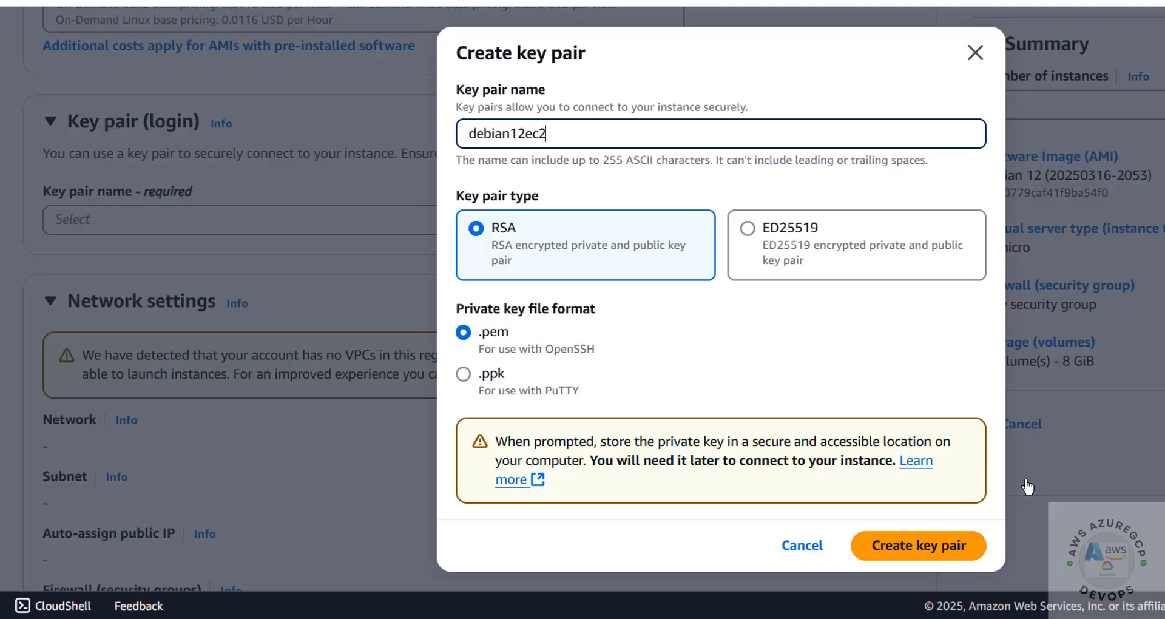
{"action": "left_click", "coordinate": [933, 550]}
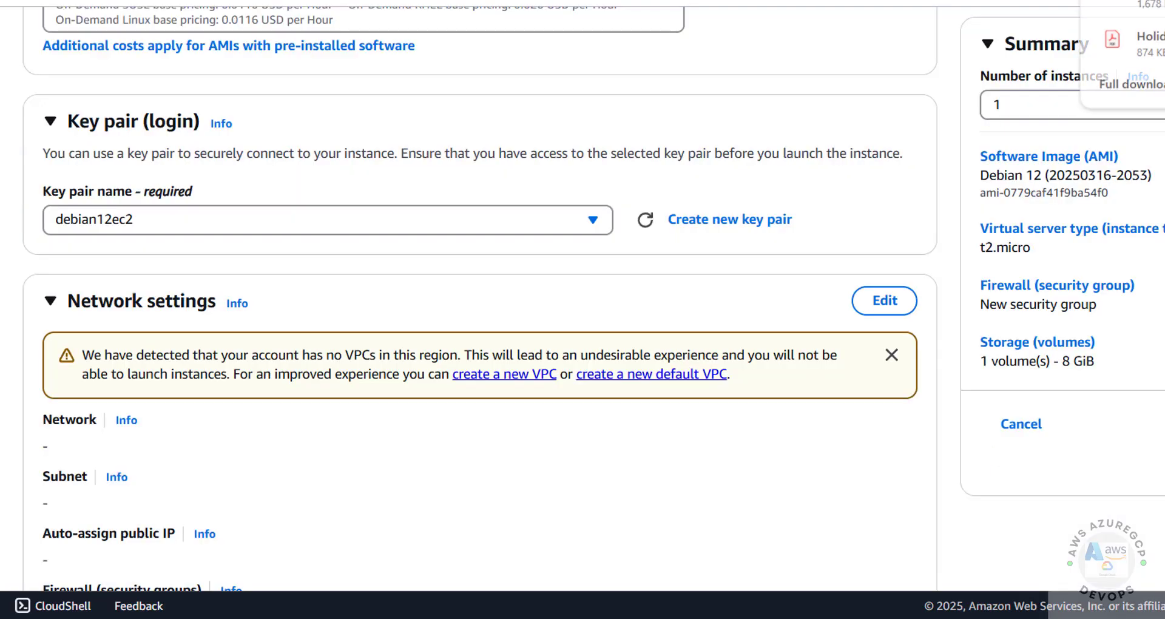
Step: Open the network settings for editing and check the VPC, subnet and auto-assign public IP choices, plus the region list
{"action": "scroll", "coordinate": [432, 181], "scroll_direction": "down", "scroll_amount": 5}
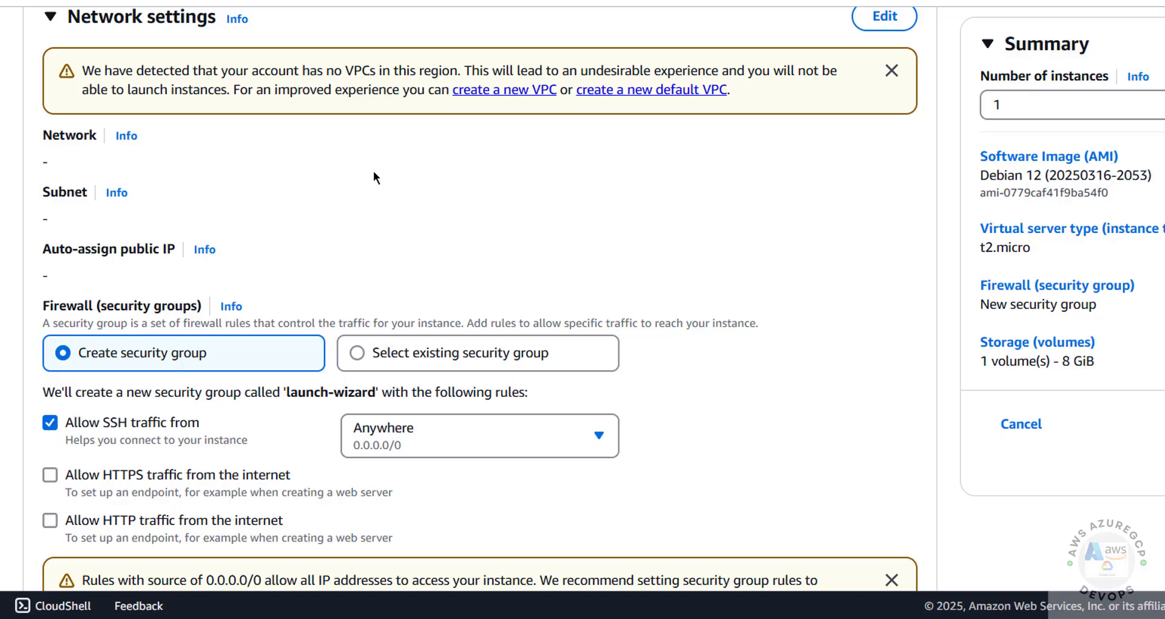
{"action": "scroll", "coordinate": [374, 176], "scroll_direction": "up", "scroll_amount": 2}
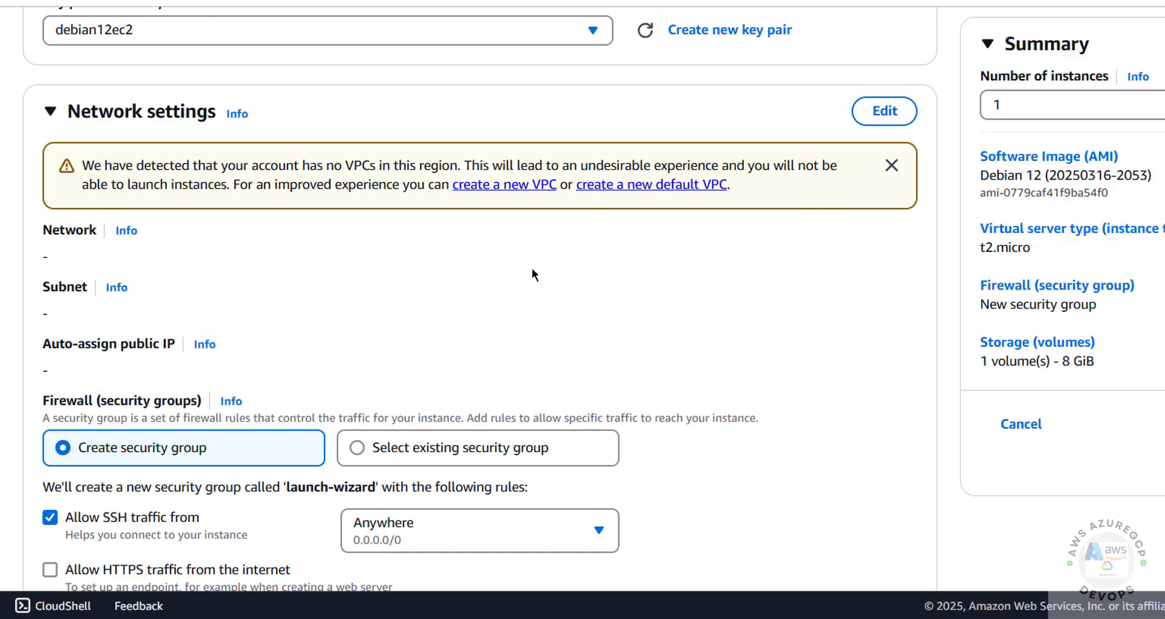
{"action": "left_click", "coordinate": [893, 115]}
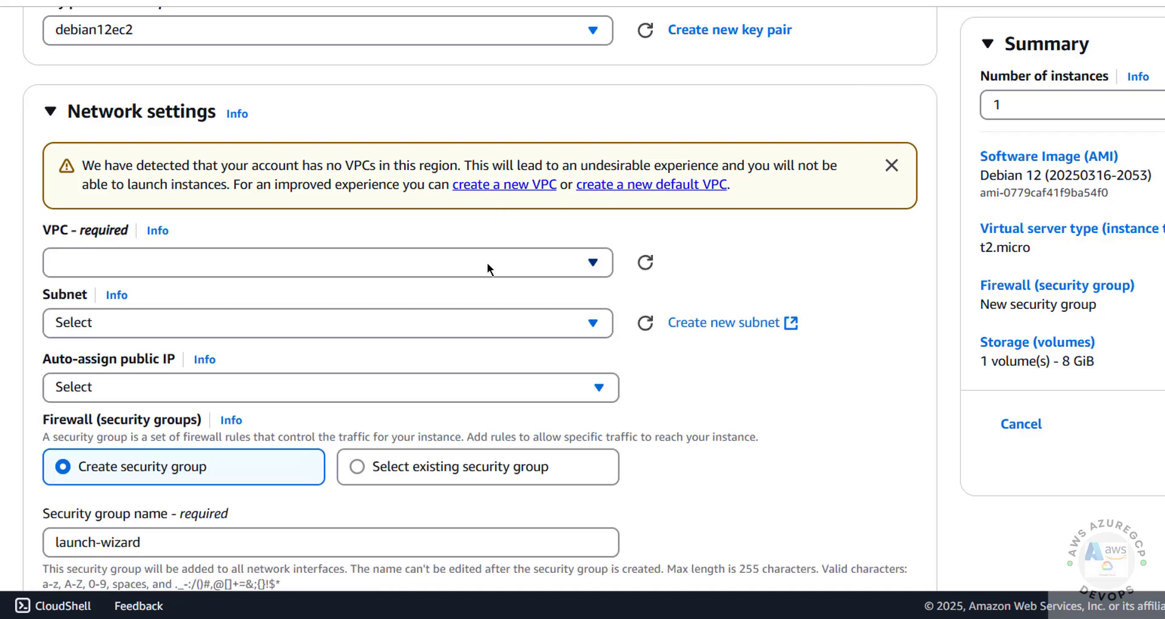
{"action": "left_click", "coordinate": [593, 270]}
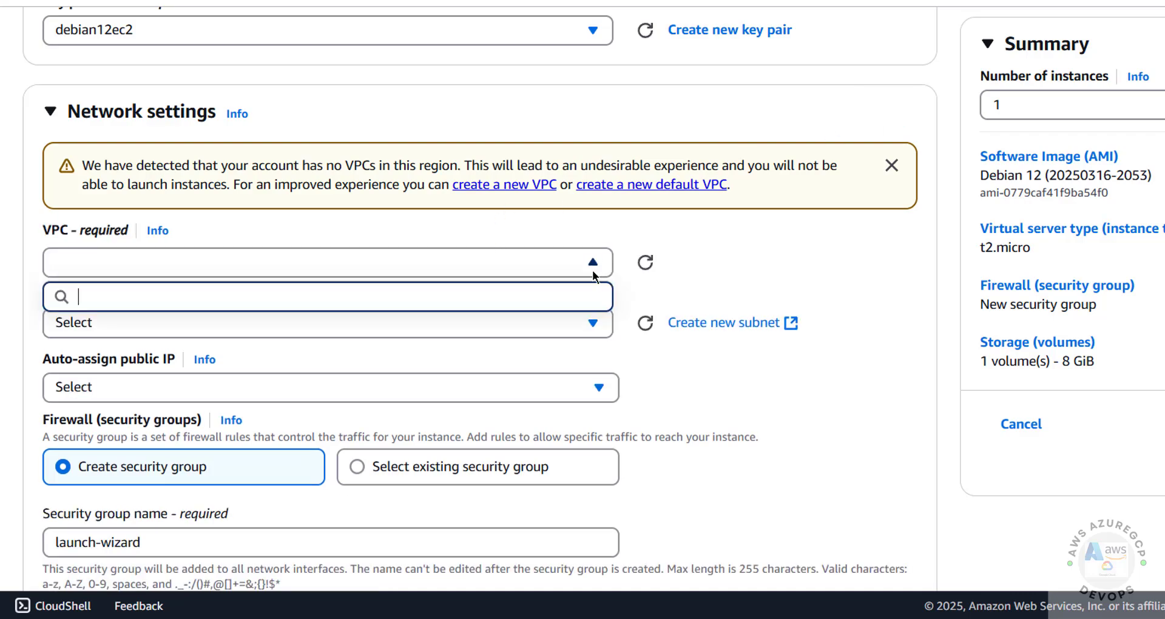
{"action": "left_click", "coordinate": [671, 255]}
{"action": "left_click", "coordinate": [555, 322]}
{"action": "left_click", "coordinate": [555, 332]}
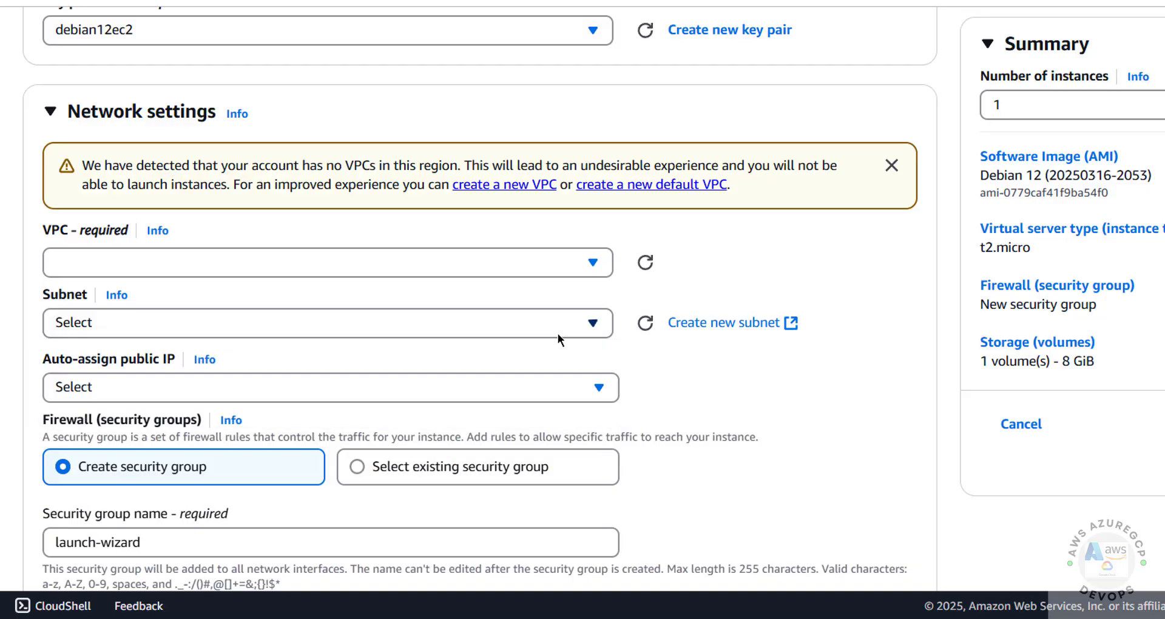
{"action": "left_click", "coordinate": [560, 388]}
{"action": "left_click", "coordinate": [724, 366]}
{"action": "left_click", "coordinate": [1083, 29]}
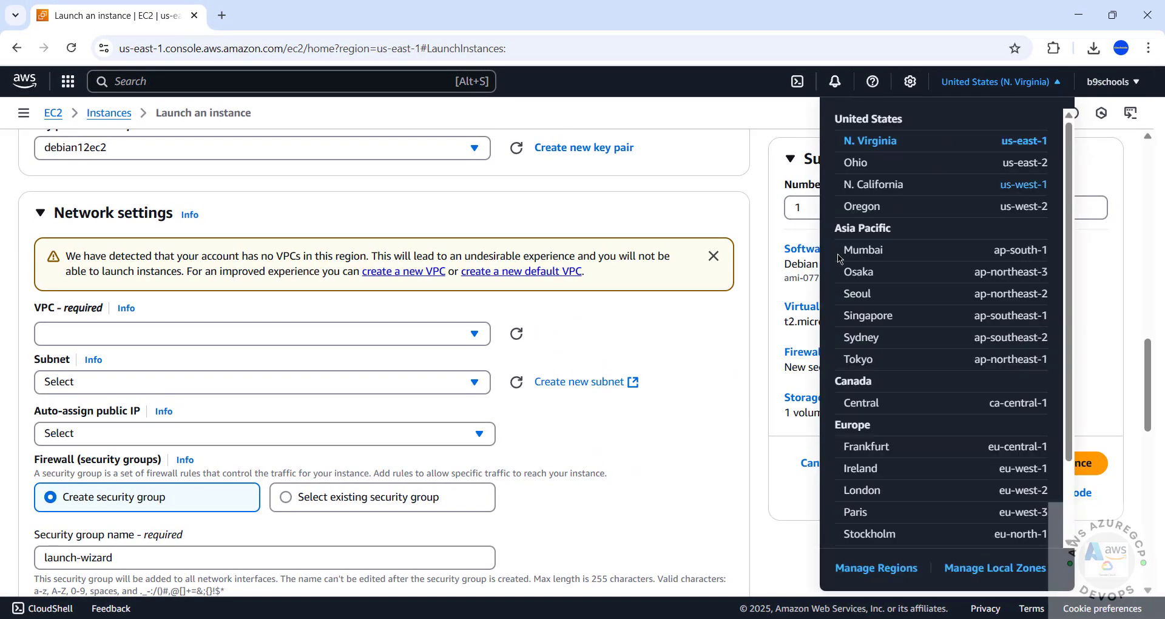
{"action": "left_click", "coordinate": [755, 343]}
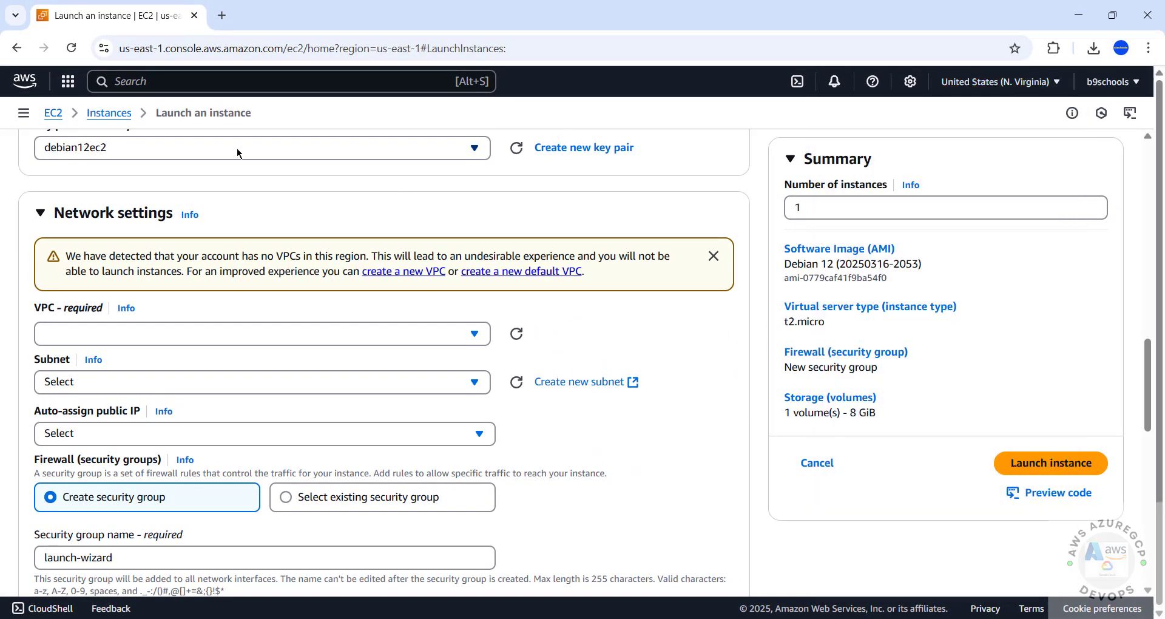
Step: Search the console services for vpc and open the VPC service in a separate browser tab
{"action": "left_click", "coordinate": [119, 82]}
{"action": "type", "text": "vpc"}
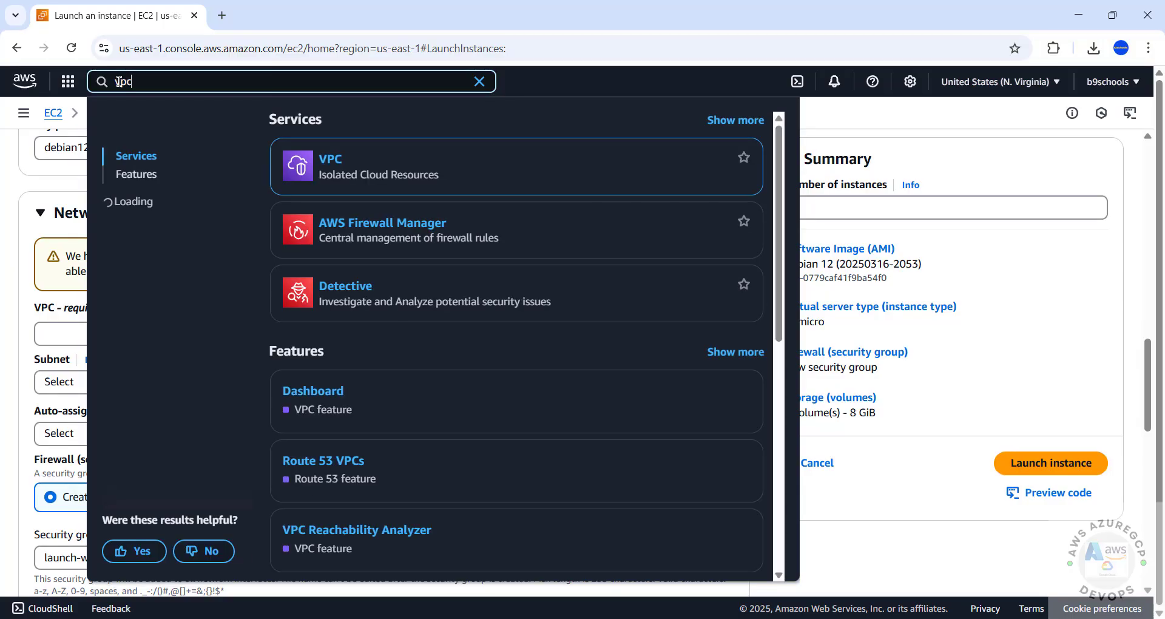
{"action": "right_click", "coordinate": [341, 163]}
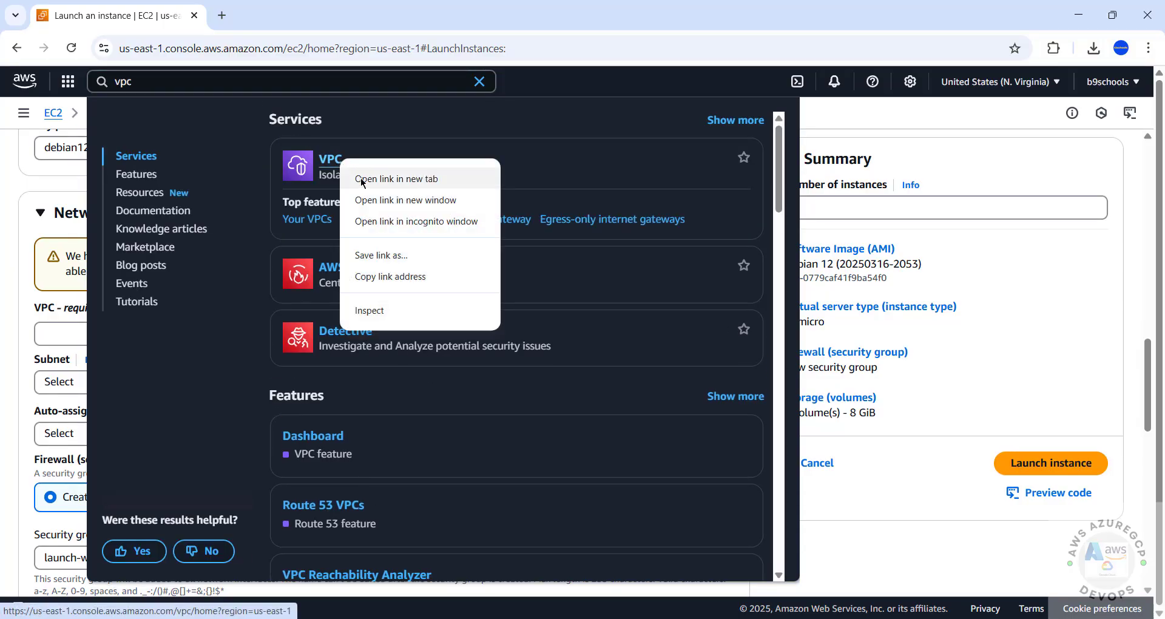
{"action": "left_click", "coordinate": [363, 179]}
{"action": "left_click", "coordinate": [285, 13]}
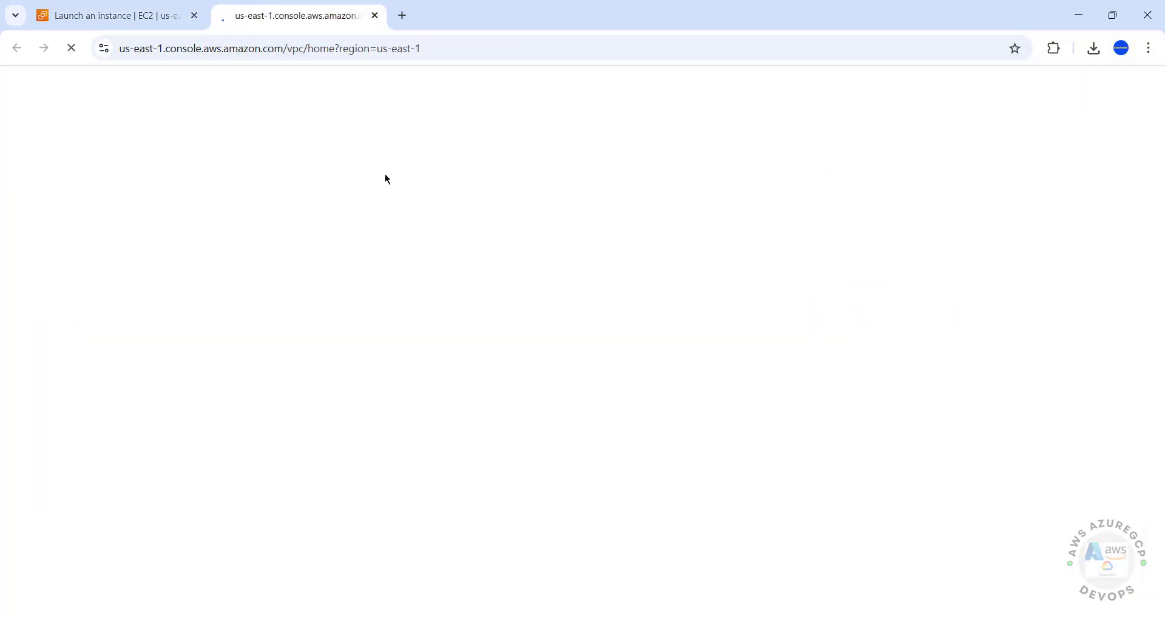
Step: Compare the selected region on the instance launch page with the region in the VPC console
{"action": "left_click", "coordinate": [149, 12]}
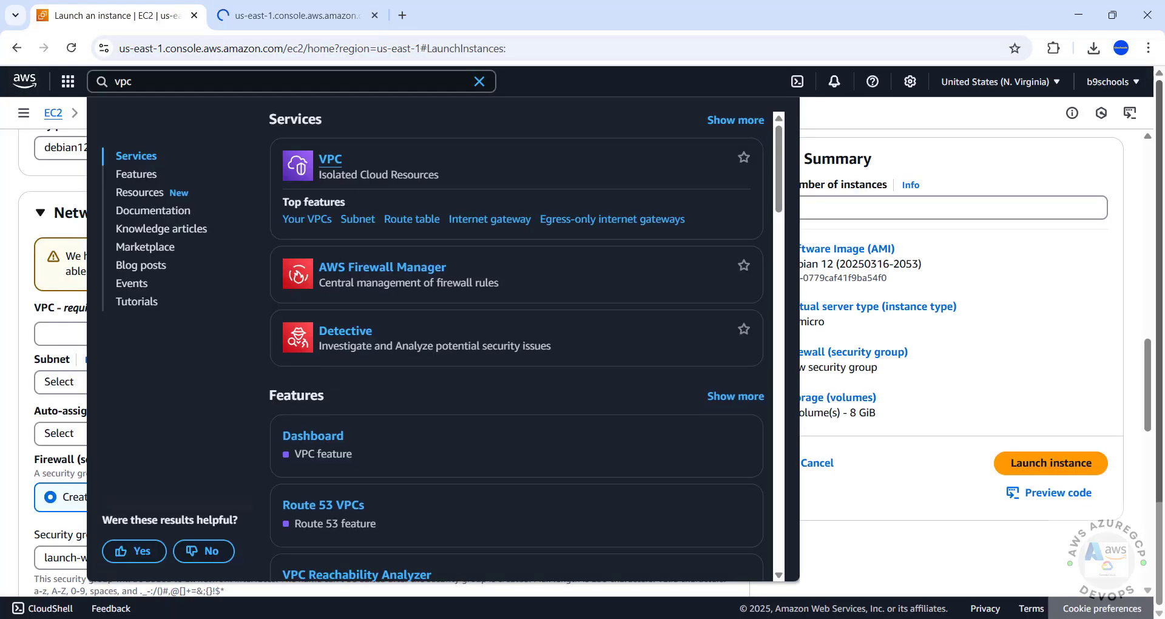
{"action": "left_click", "coordinate": [1025, 84]}
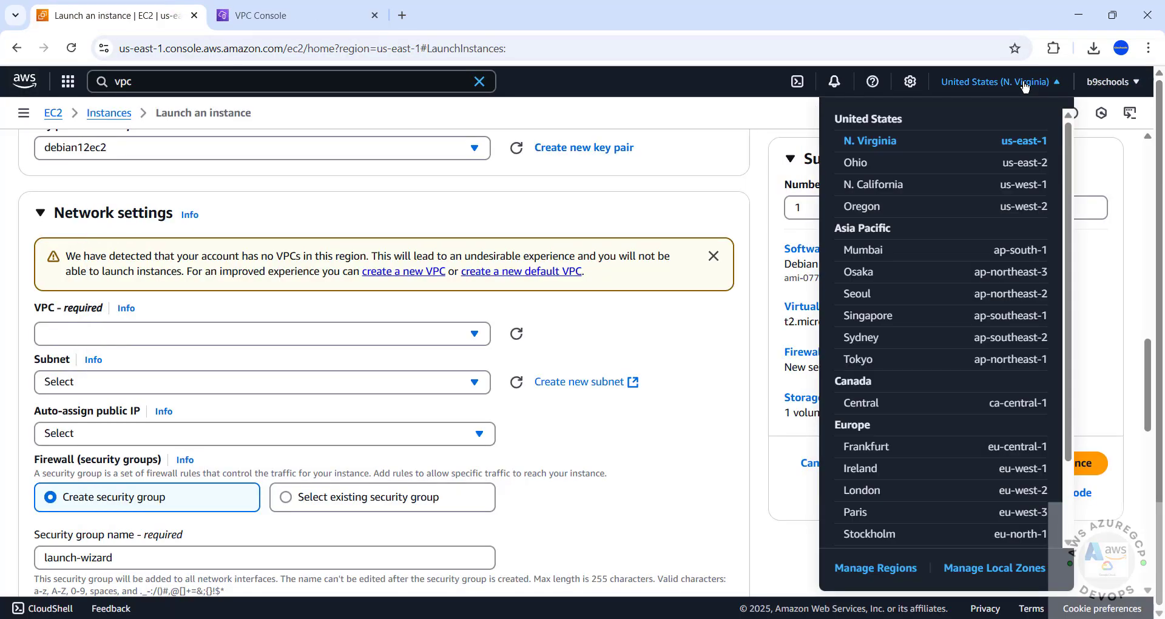
{"action": "left_click", "coordinate": [290, 15]}
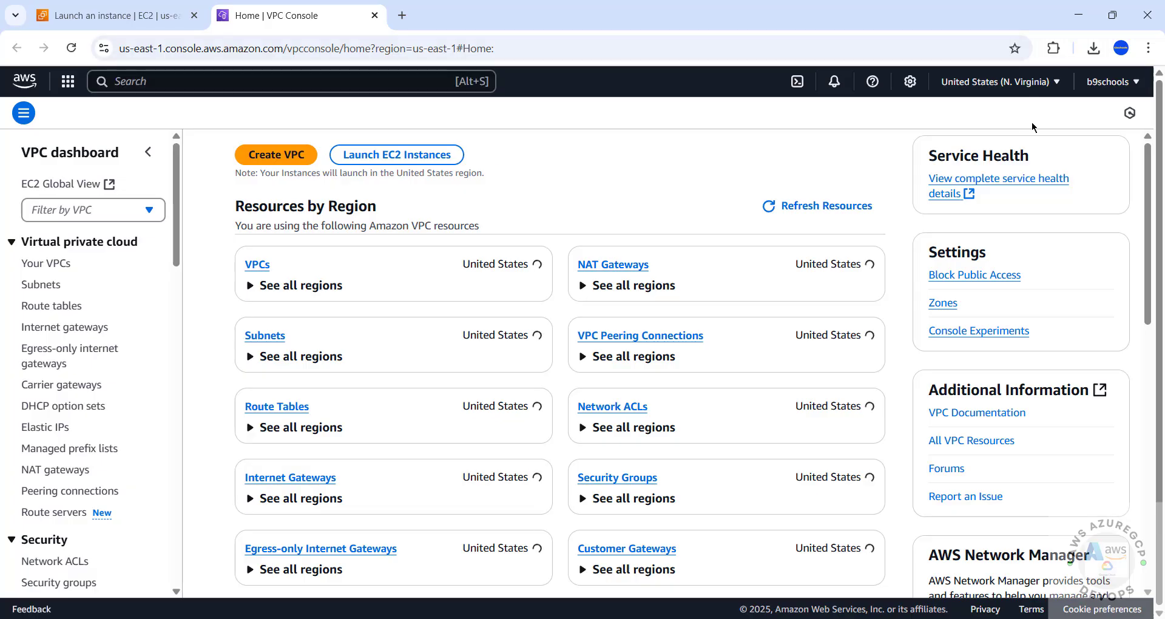
{"action": "left_click", "coordinate": [1017, 91]}
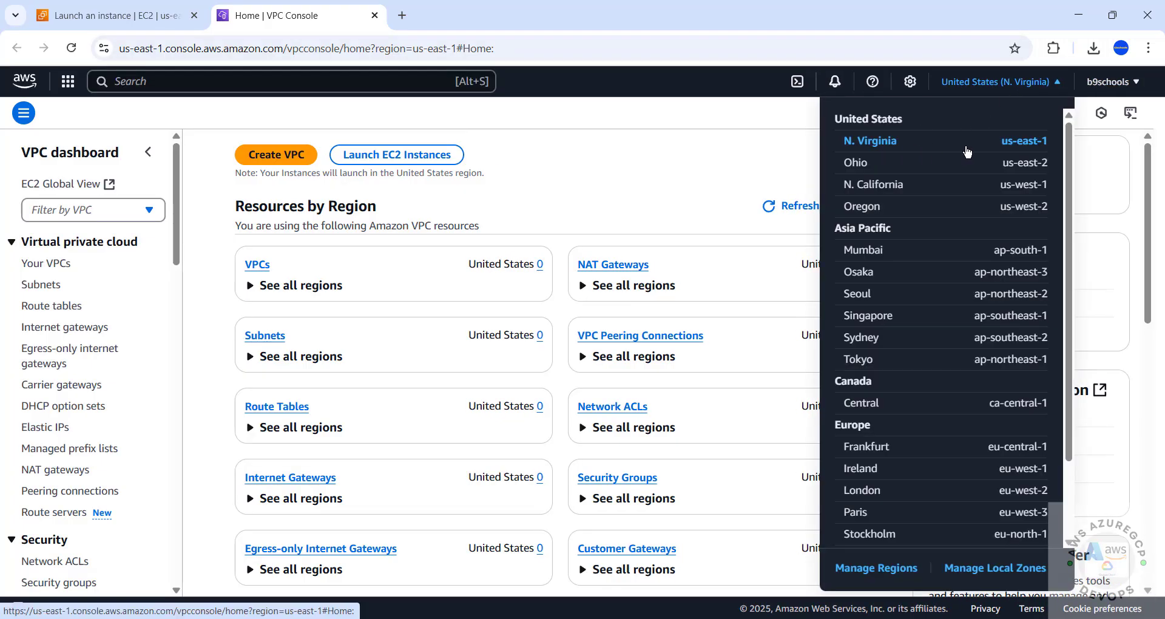
{"action": "left_click", "coordinate": [708, 135]}
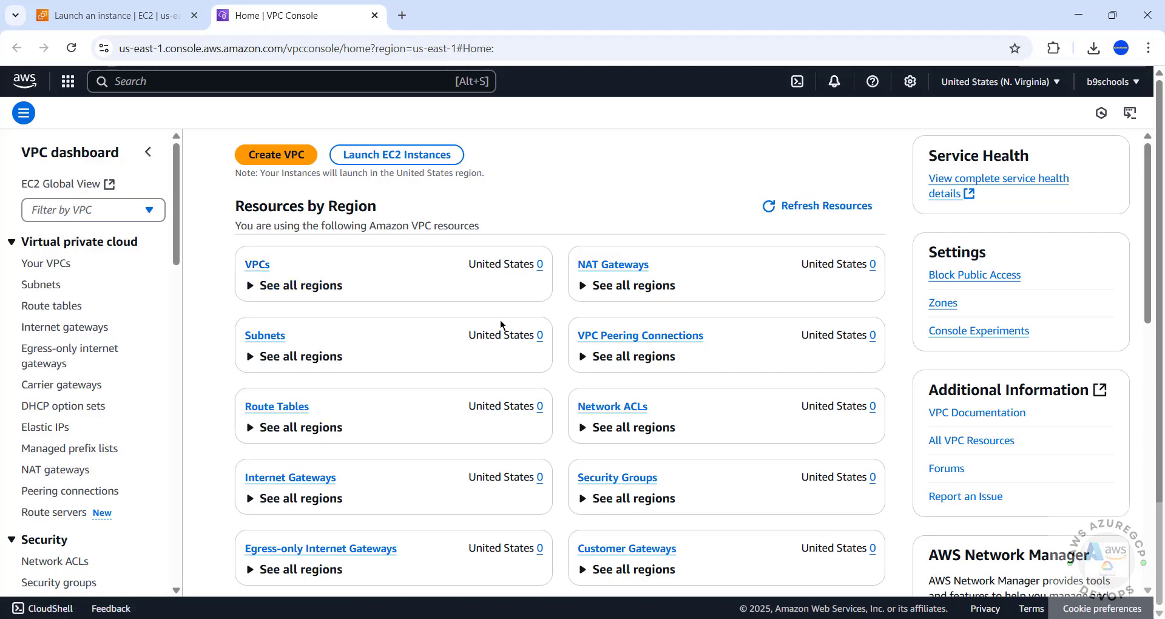
Step: Create a VPC with the VPC and more option, keeping the default project name tag, subnets and S3 Gateway endpoint
{"action": "left_click", "coordinate": [266, 159]}
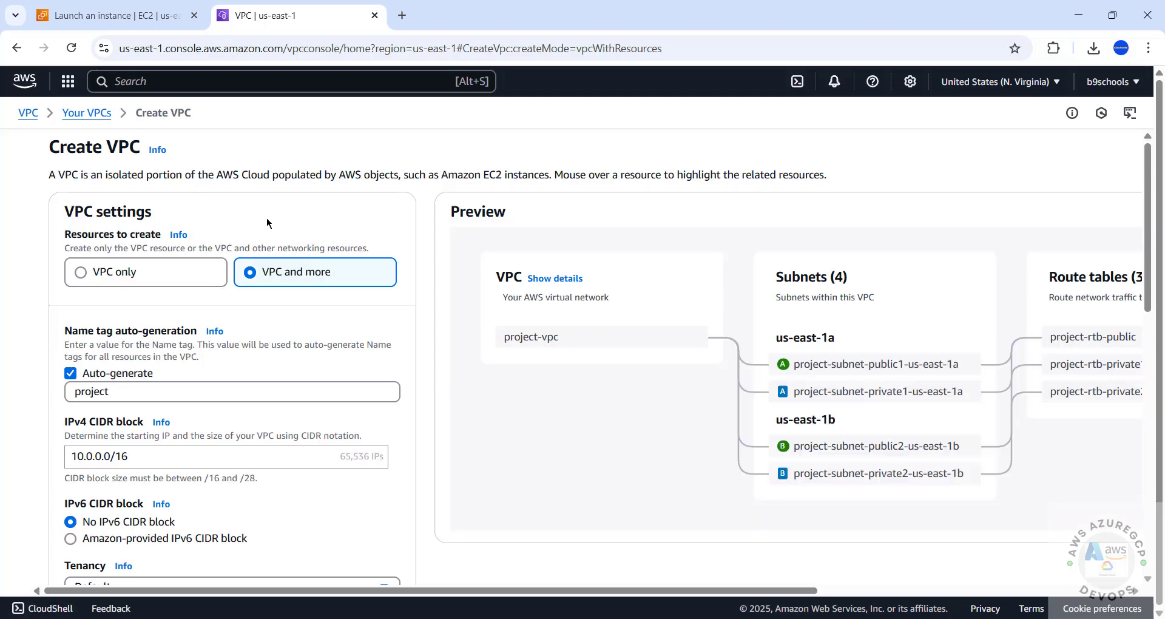
{"action": "scroll", "coordinate": [343, 397], "scroll_direction": "down", "scroll_amount": 10}
{"action": "scroll", "coordinate": [343, 397], "scroll_direction": "down", "scroll_amount": 3}
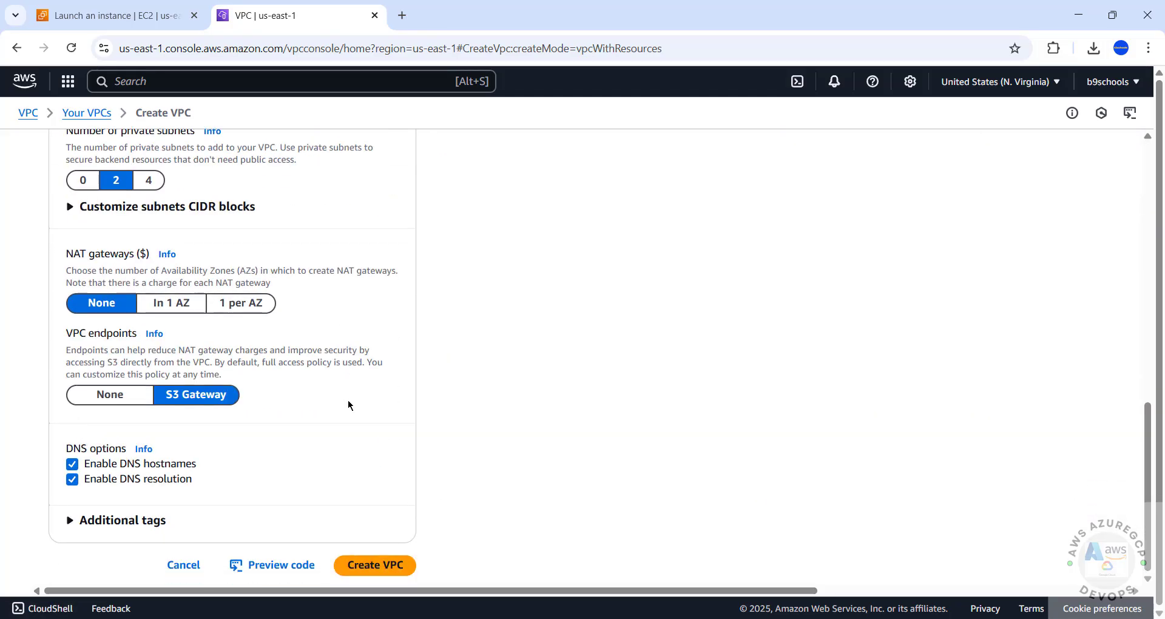
{"action": "left_click", "coordinate": [372, 565]}
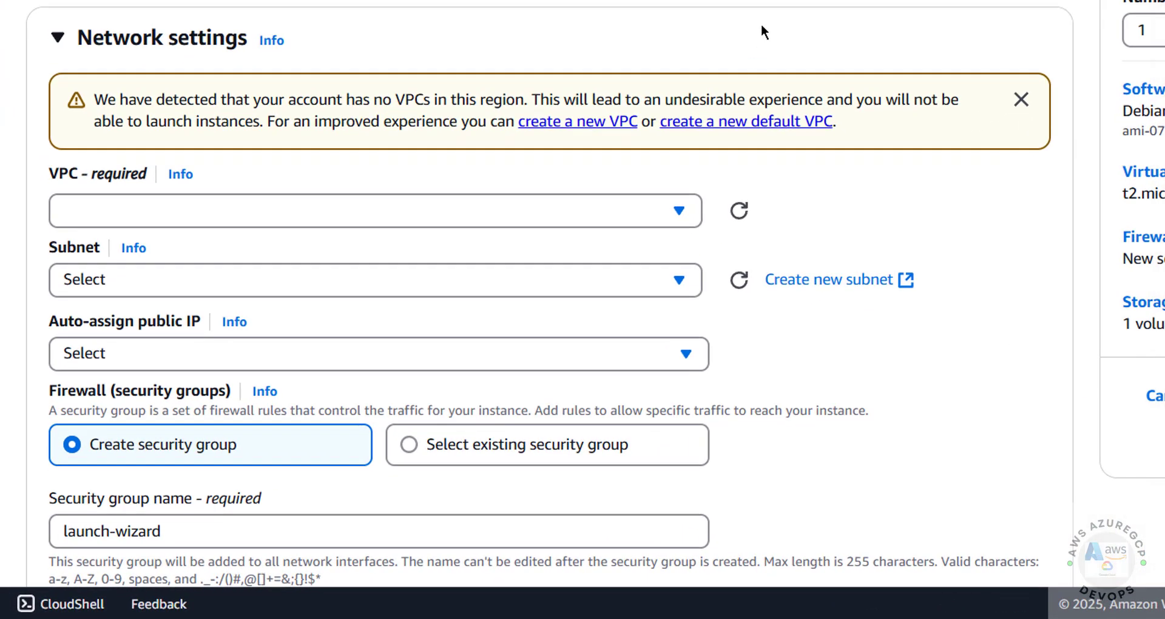
Step: Refresh the VPC choices in the instance's network settings and use project-vpc
{"action": "left_click", "coordinate": [741, 213]}
{"action": "left_click", "coordinate": [619, 219]}
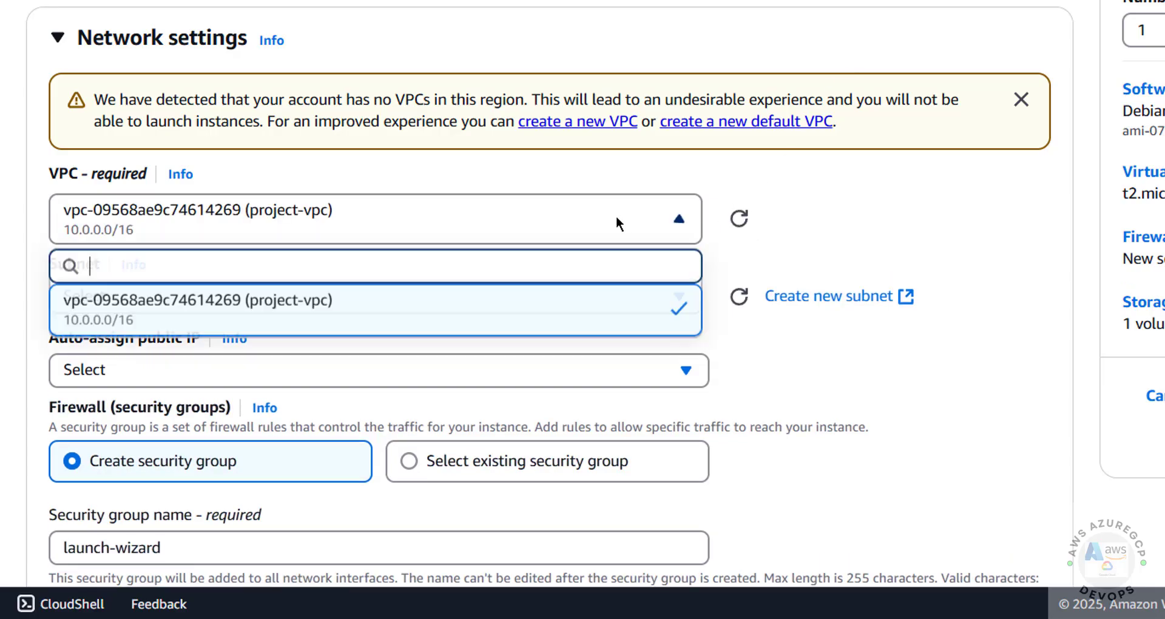
{"action": "left_click", "coordinate": [628, 217]}
Step: Refresh the subnet choices and assign project-subnet-public2-us-east-1b to the instance
{"action": "scroll", "coordinate": [828, 206], "scroll_direction": "down", "scroll_amount": 2}
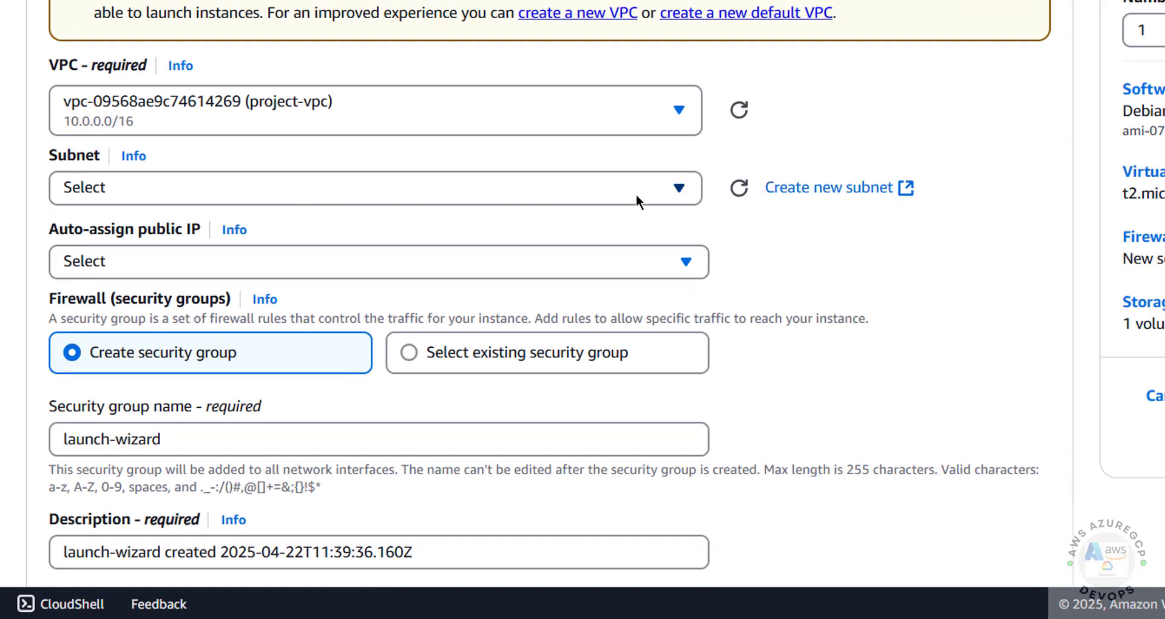
{"action": "left_click", "coordinate": [741, 189]}
{"action": "left_click", "coordinate": [562, 194]}
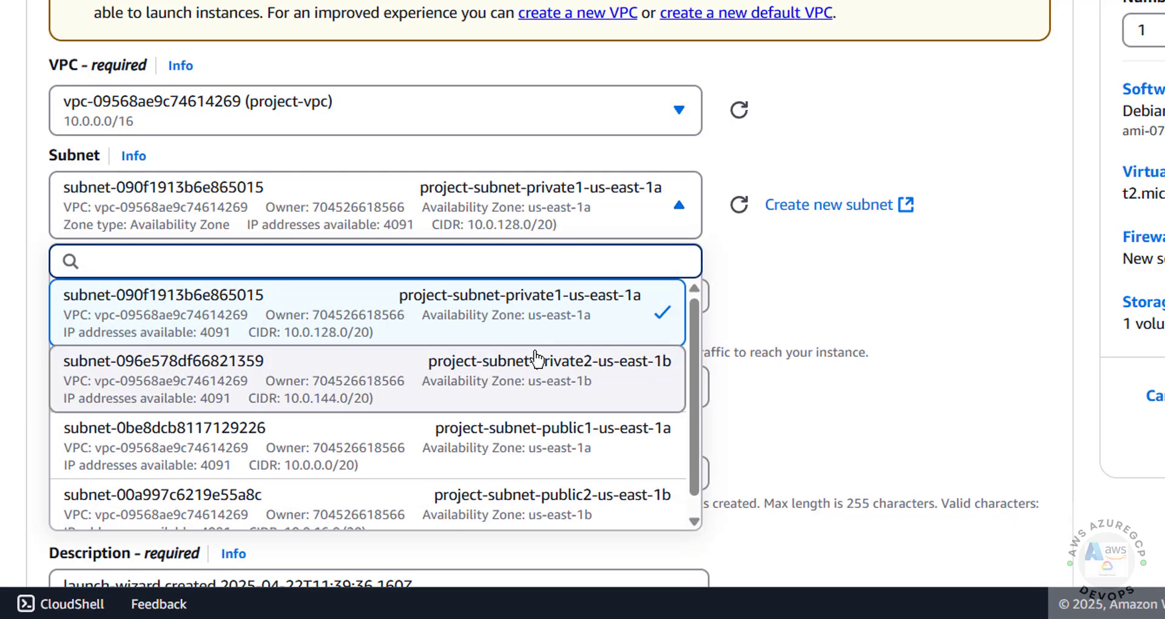
{"action": "scroll", "coordinate": [494, 414], "scroll_direction": "down", "scroll_amount": 1}
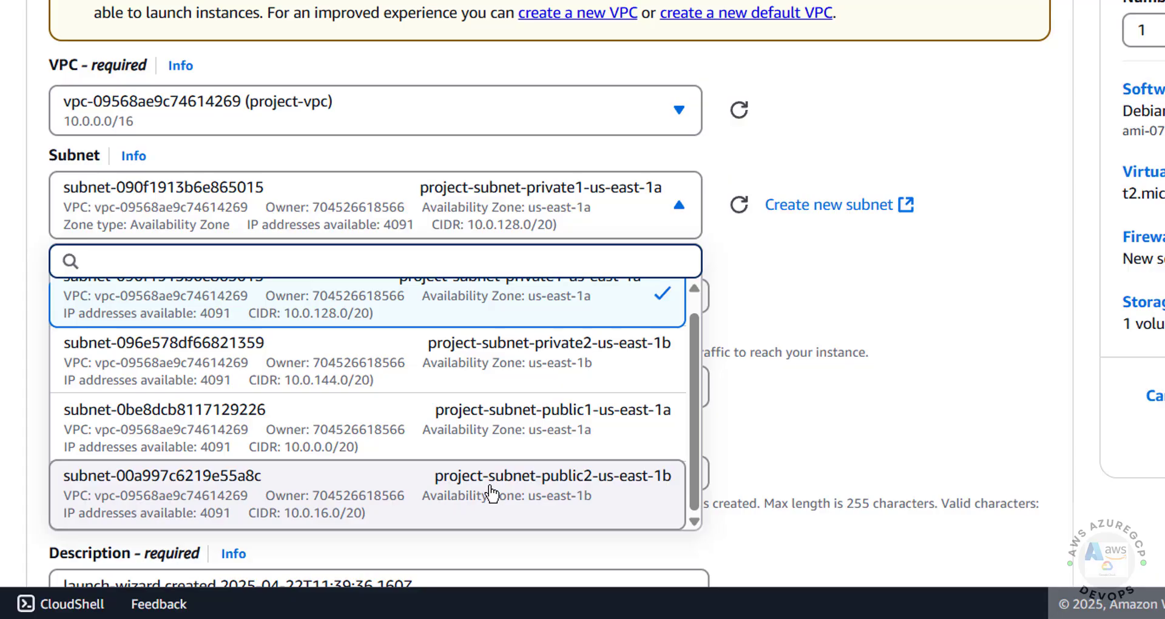
{"action": "left_click", "coordinate": [576, 489]}
Step: Enable auto-assign public IP for the instance
{"action": "scroll", "coordinate": [289, 163], "scroll_direction": "down", "scroll_amount": 2}
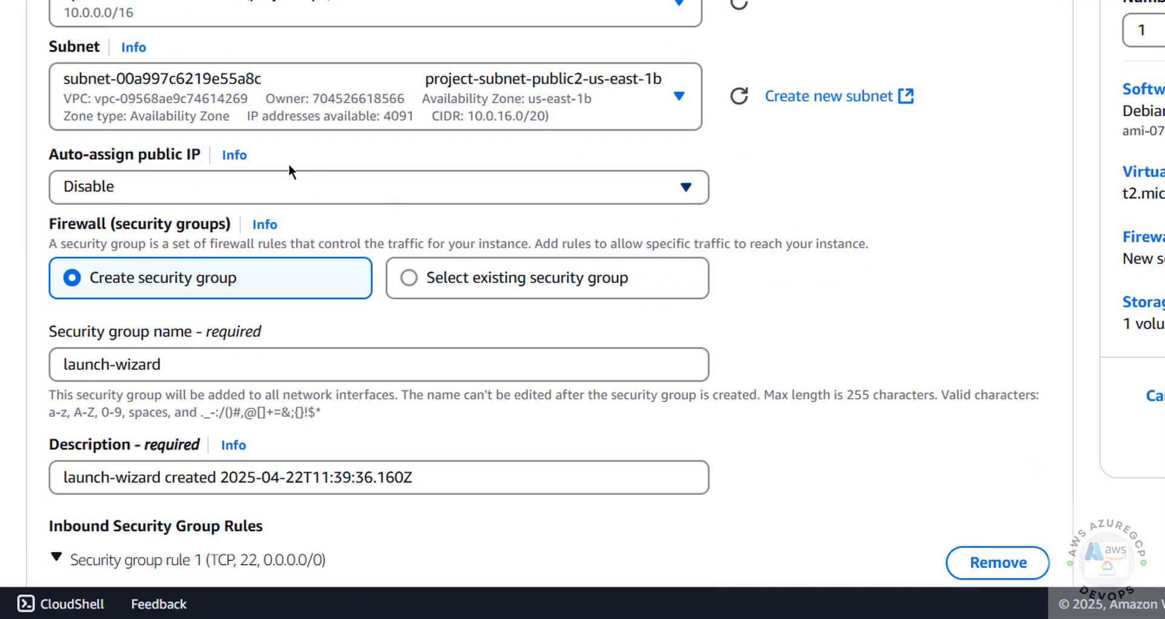
{"action": "left_click", "coordinate": [146, 189]}
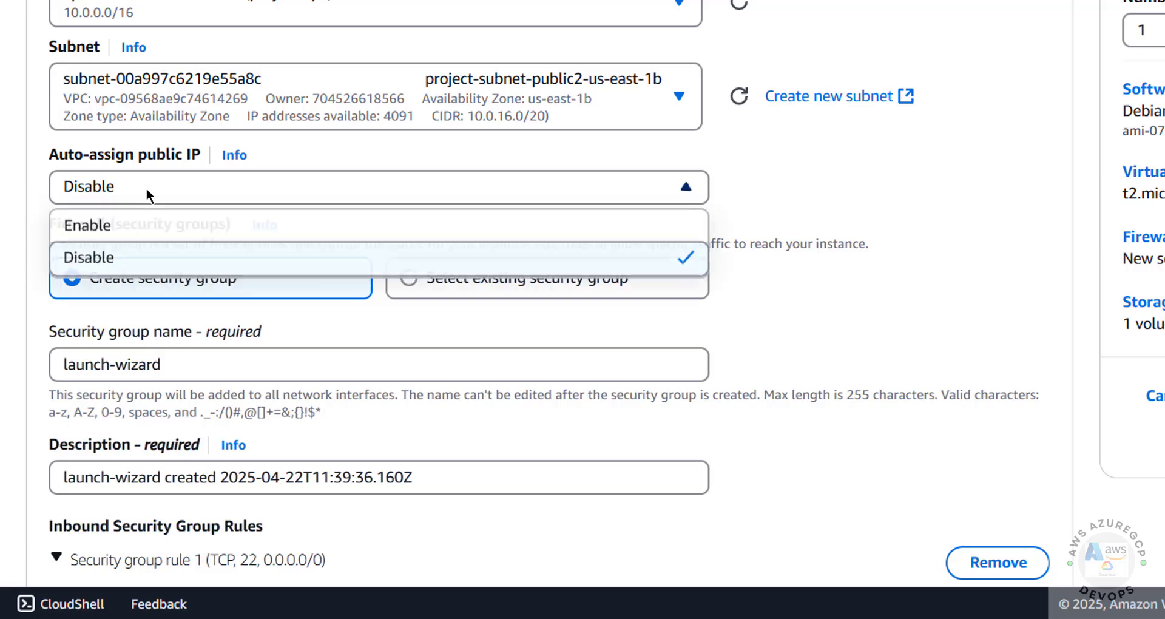
{"action": "left_click", "coordinate": [151, 224]}
Step: Check which existing security groups are available, then return to the option of creating a new one
{"action": "scroll", "coordinate": [850, 216], "scroll_direction": "down", "scroll_amount": 3}
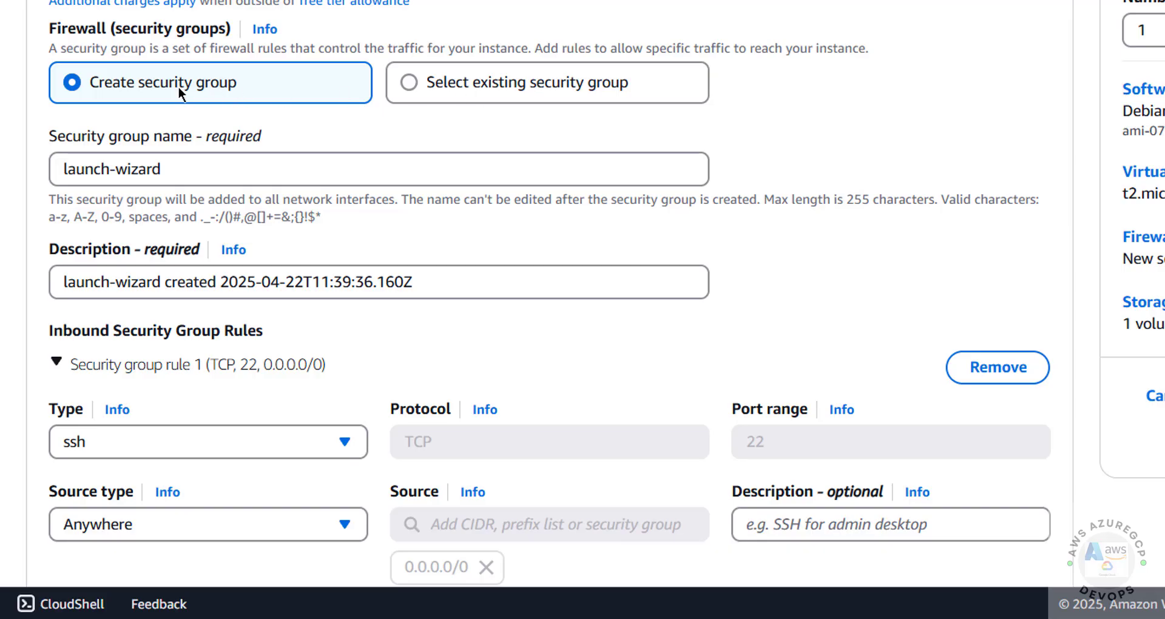
{"action": "left_click", "coordinate": [408, 85]}
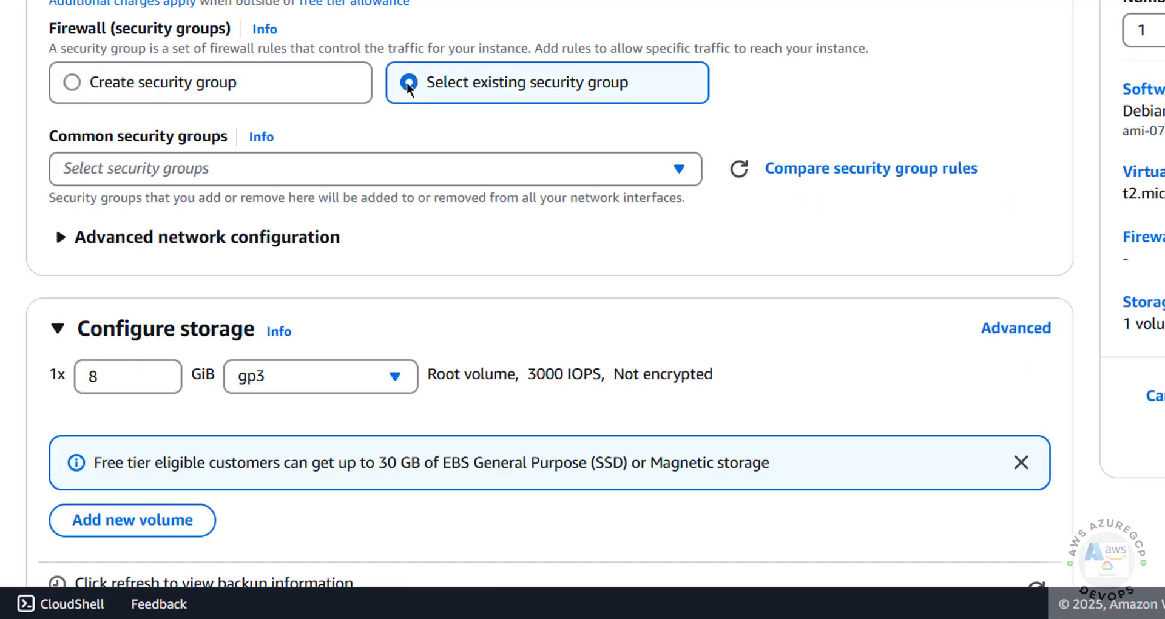
{"action": "left_click", "coordinate": [398, 169]}
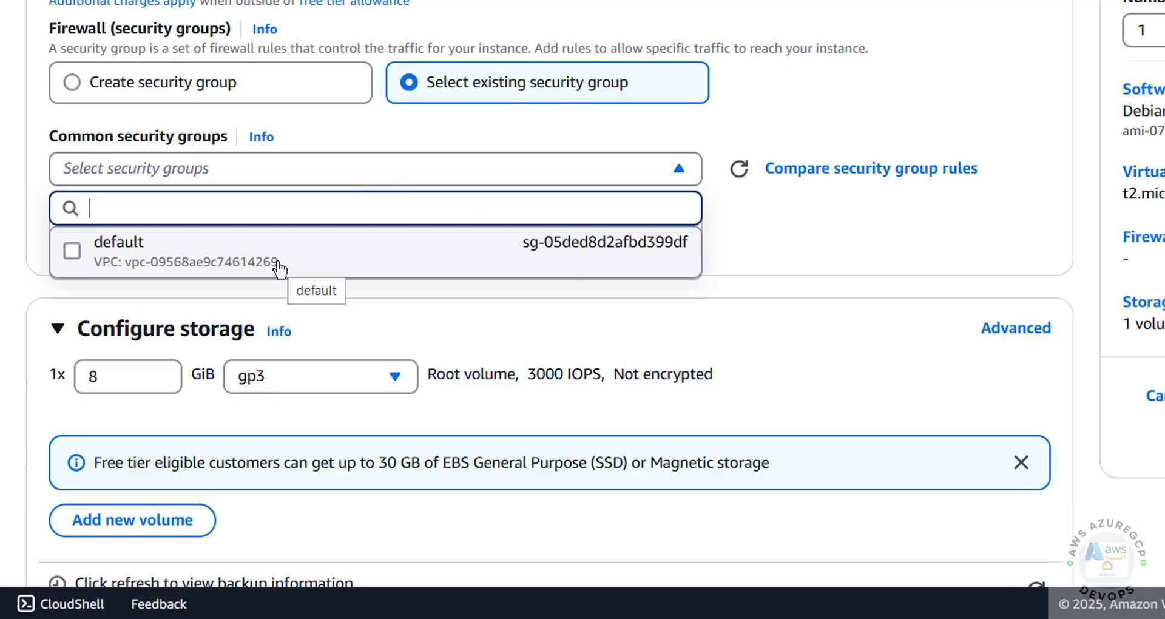
{"action": "left_click", "coordinate": [149, 83]}
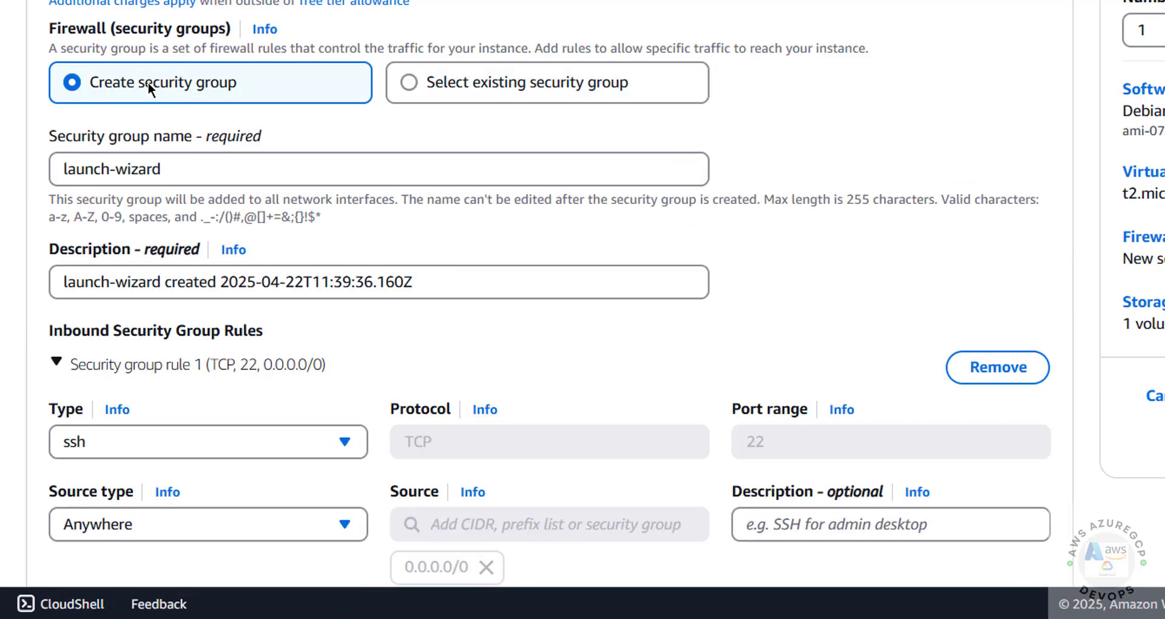
Step: Name the new security group sgfordeb and leave its default description
{"action": "triple_click", "coordinate": [59, 171]}
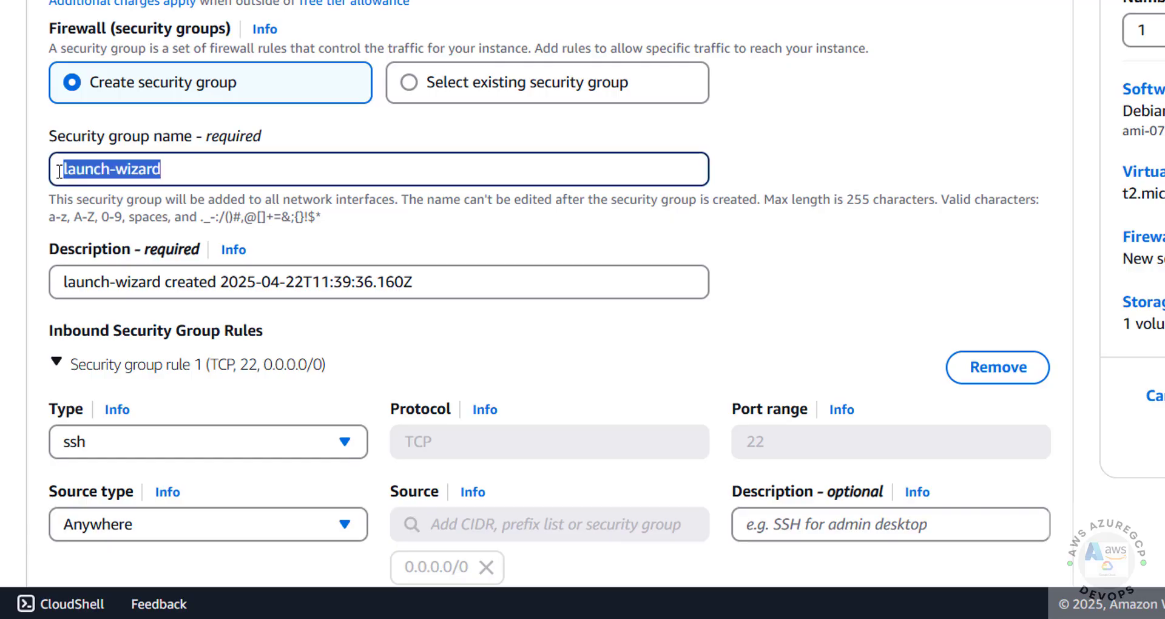
{"action": "left_click_drag", "start_coordinate": [202, 172], "coordinate": [37, 167]}
{"action": "type", "text": "sgfordeb"}
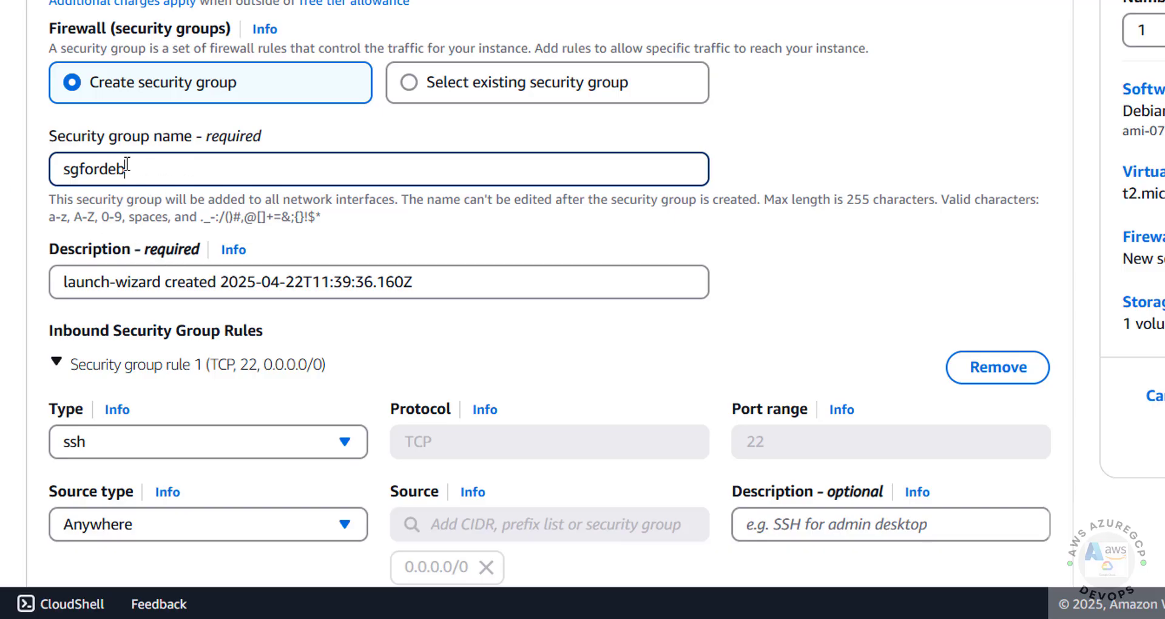
{"action": "left_click_drag", "start_coordinate": [127, 170], "coordinate": [61, 165]}
{"action": "left_click_drag", "start_coordinate": [126, 281], "coordinate": [396, 282]}
Step: Review the inbound SSH rule and expand the advanced network configuration to examine the network interface options
{"action": "scroll", "coordinate": [388, 203], "scroll_direction": "down", "scroll_amount": 4}
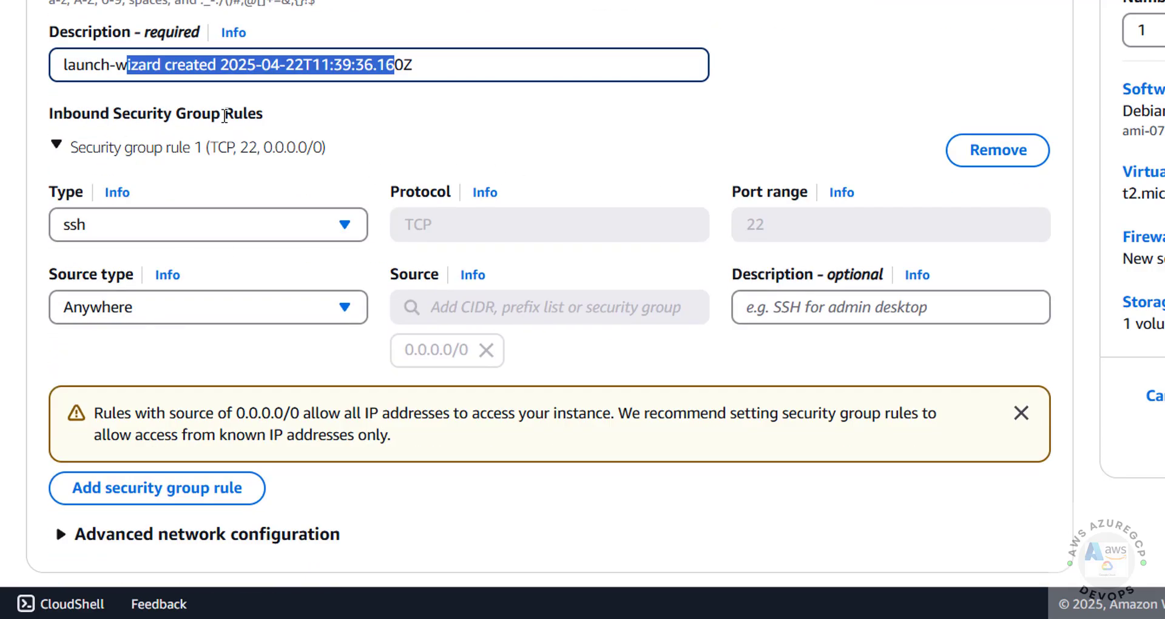
{"action": "scroll", "coordinate": [417, 231], "scroll_direction": "down", "scroll_amount": 6}
{"action": "scroll", "coordinate": [417, 232], "scroll_direction": "down", "scroll_amount": 4}
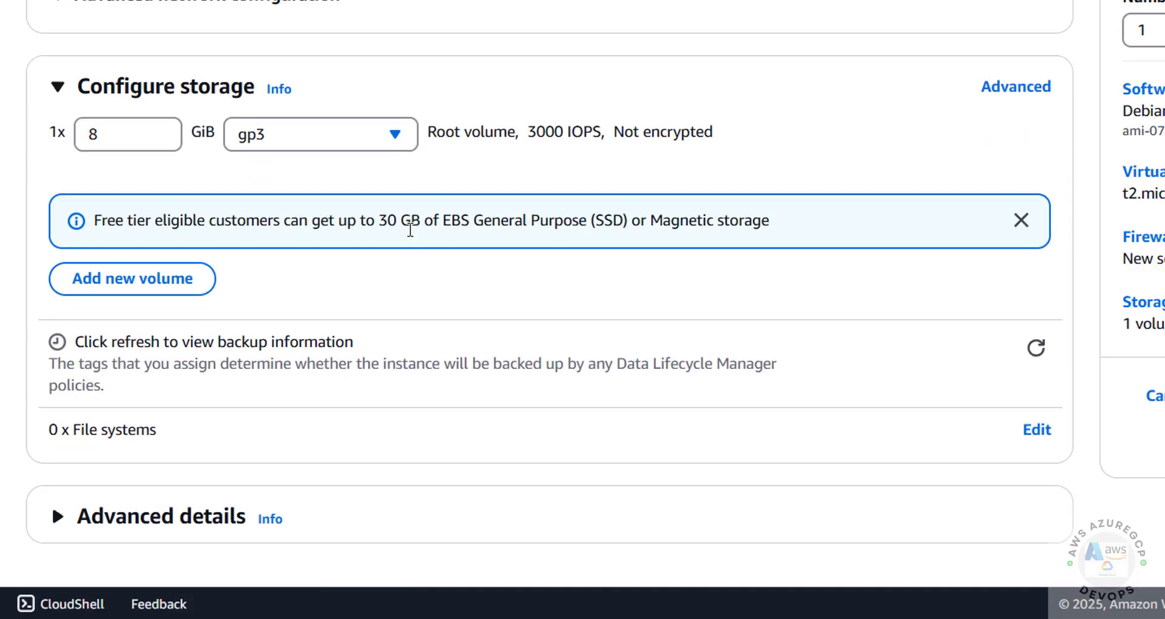
{"action": "left_click", "coordinate": [222, 22]}
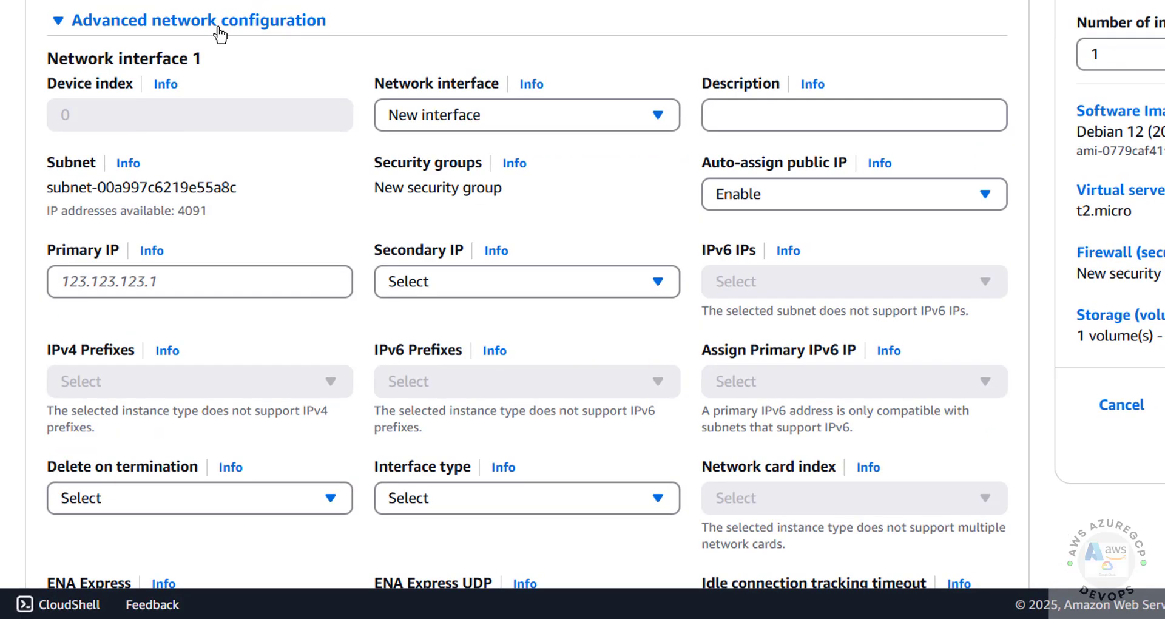
{"action": "scroll", "coordinate": [262, 306], "scroll_direction": "down", "scroll_amount": 9}
Step: Set the root volume size to 30 GiB and keep the General purpose SSD (gp3) volume type
{"action": "scroll", "coordinate": [263, 307], "scroll_direction": "down", "scroll_amount": 1}
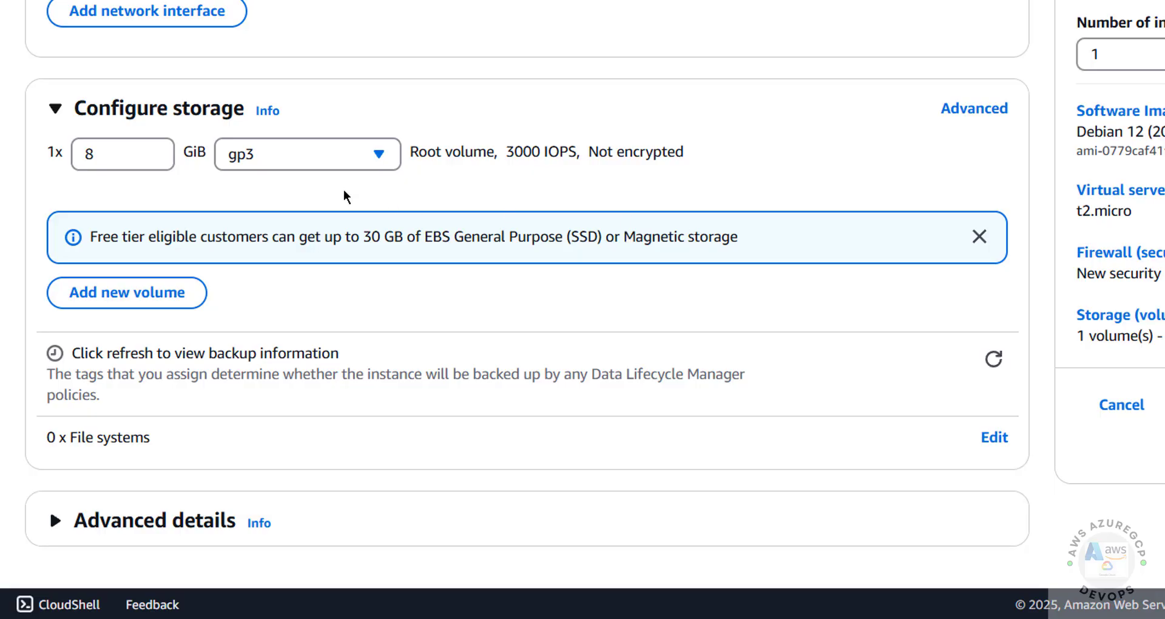
{"action": "left_click_drag", "start_coordinate": [106, 158], "coordinate": [51, 154]}
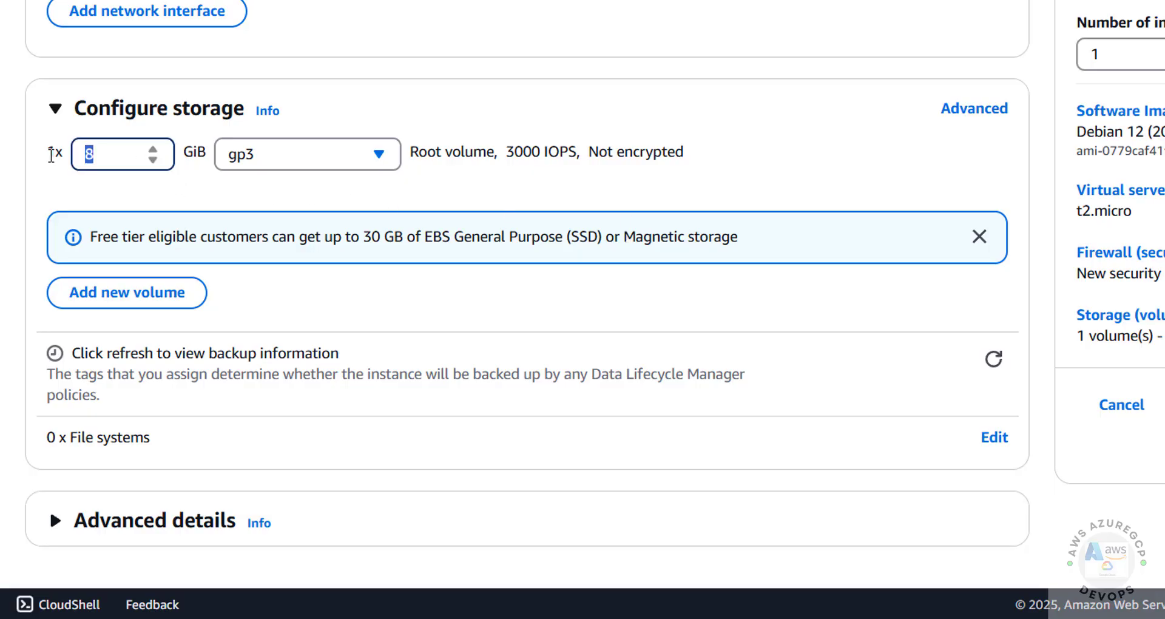
{"action": "type", "text": "30"}
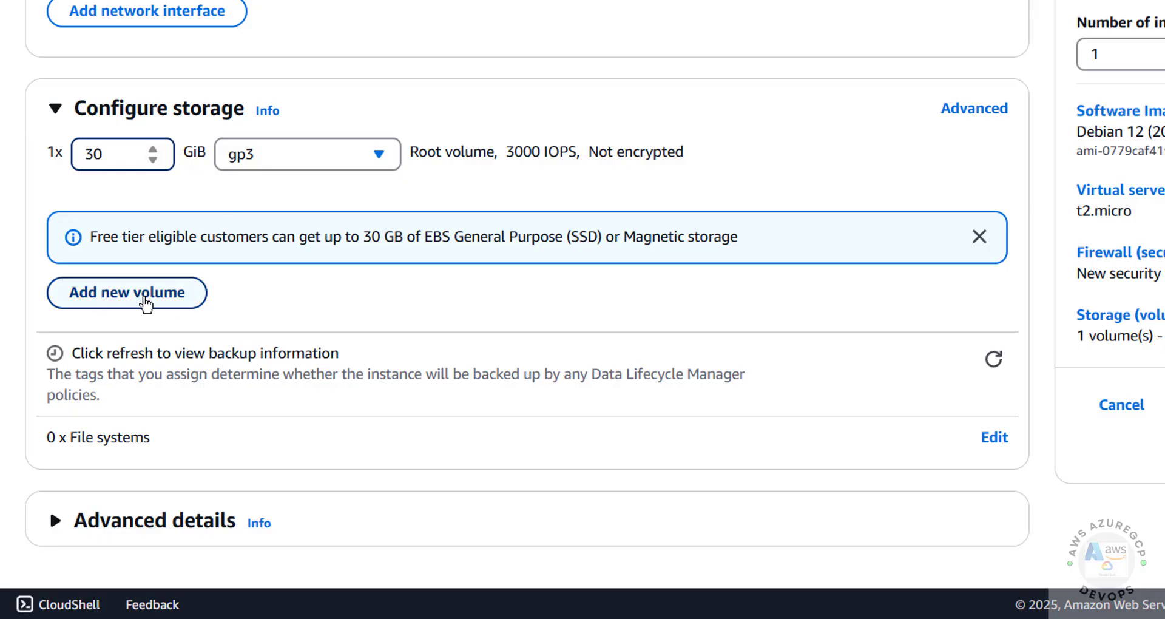
{"action": "left_click", "coordinate": [309, 152]}
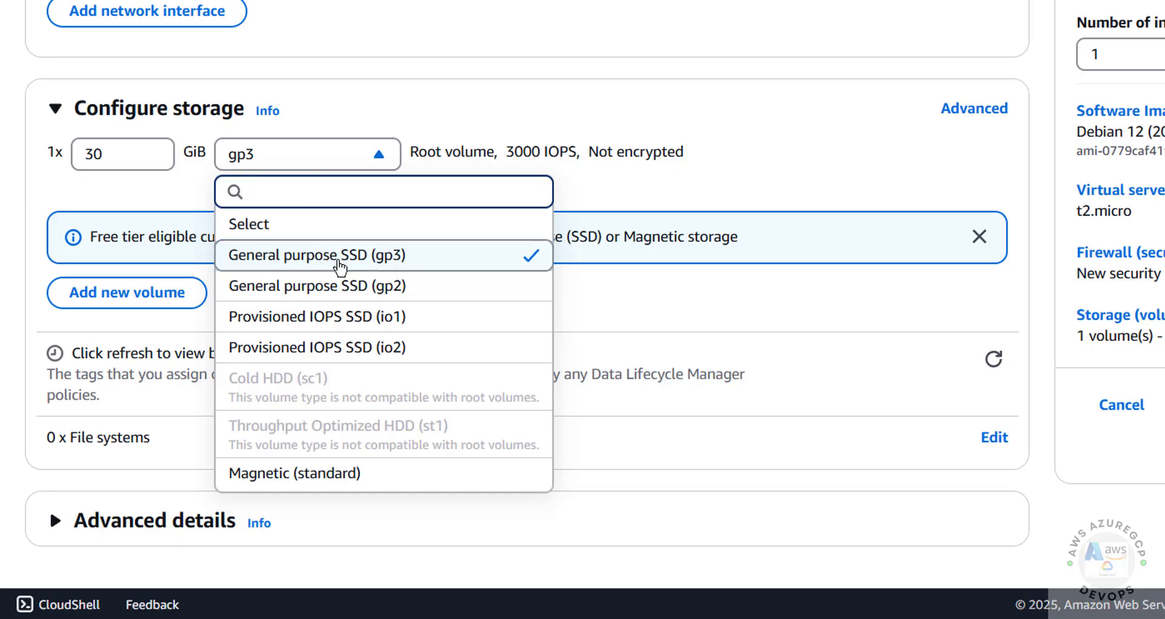
{"action": "left_click", "coordinate": [840, 146]}
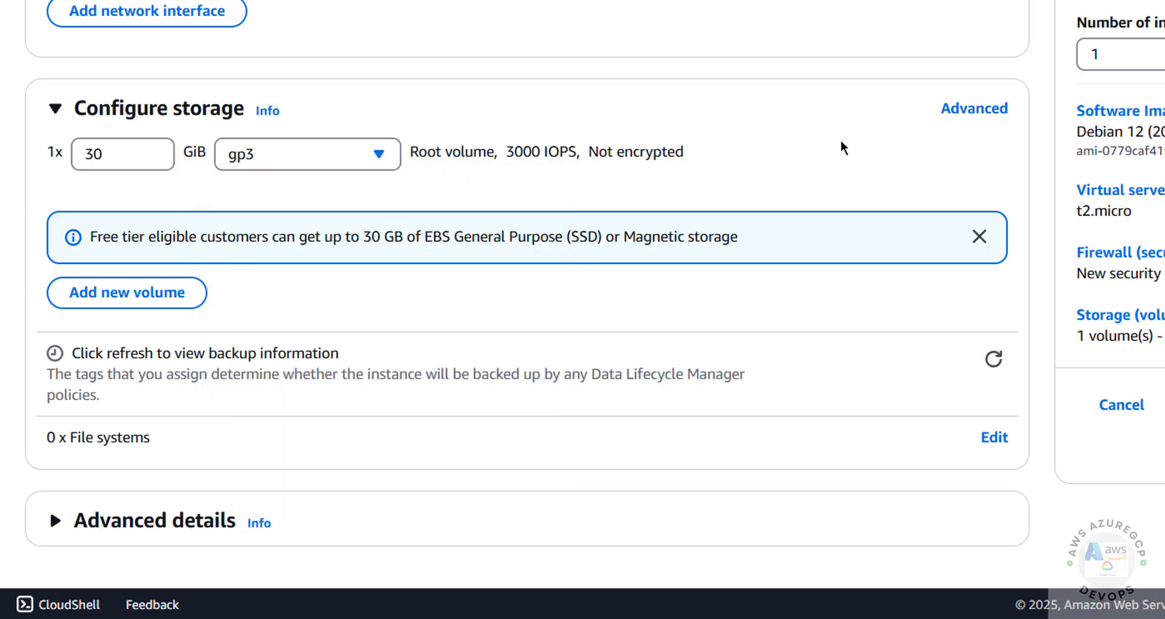
Step: Expand the advanced details and examine the domain join directory, hostname, shutdown and protection options
{"action": "left_click", "coordinate": [154, 525]}
{"action": "scroll", "coordinate": [370, 327], "scroll_direction": "down", "scroll_amount": 5}
{"action": "scroll", "coordinate": [370, 323], "scroll_direction": "down", "scroll_amount": 2}
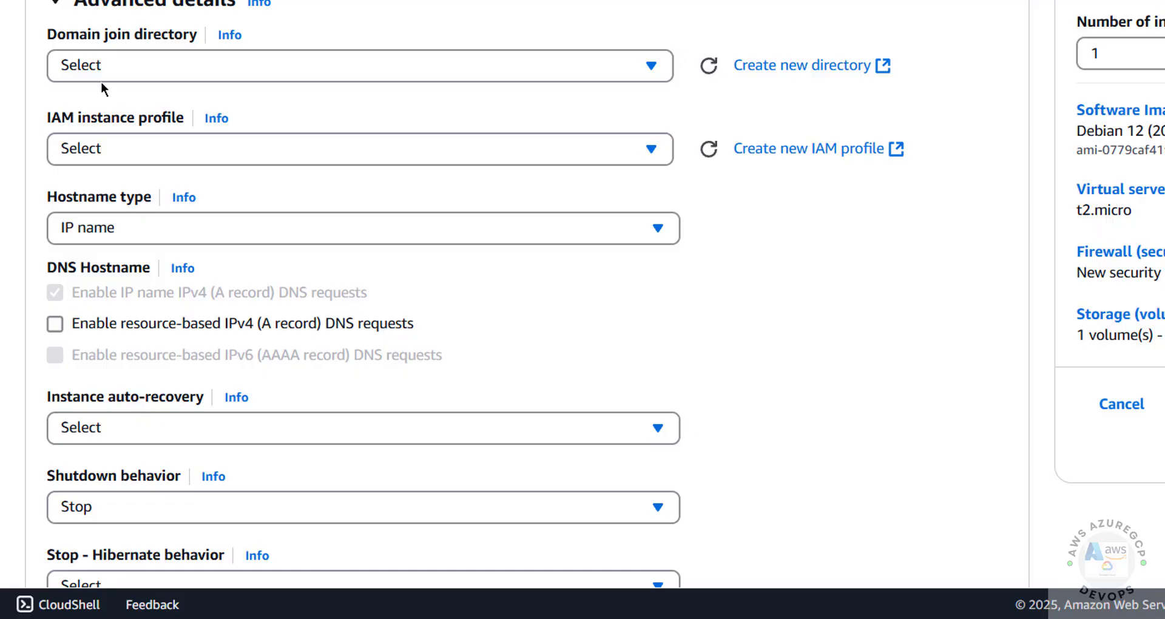
{"action": "left_click", "coordinate": [108, 63]}
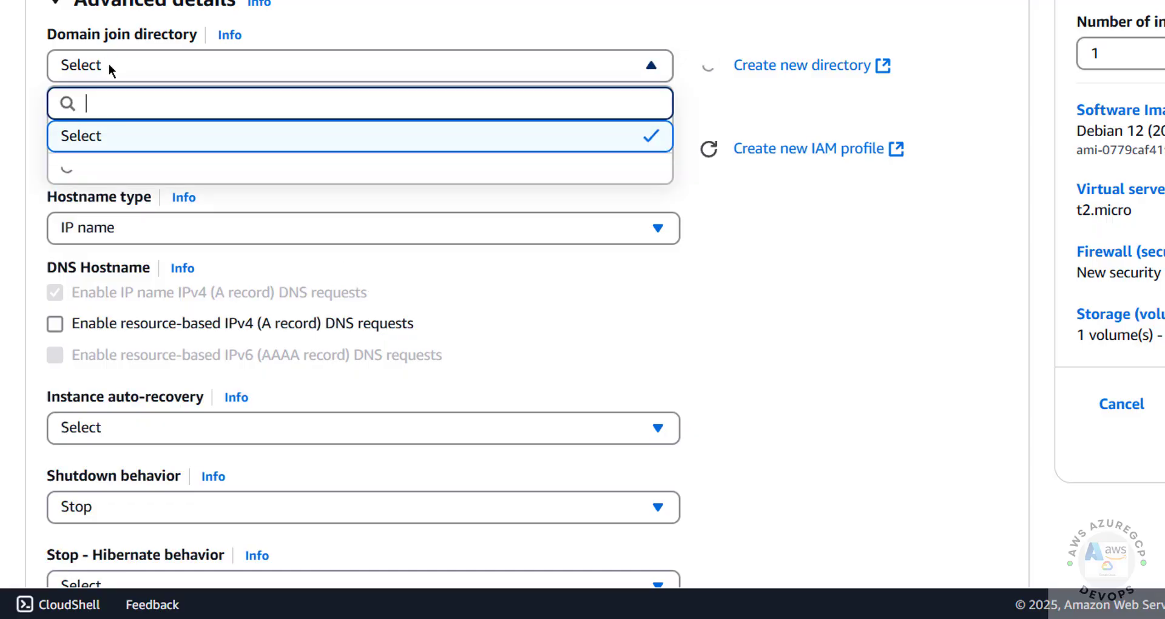
{"action": "left_click", "coordinate": [383, 14]}
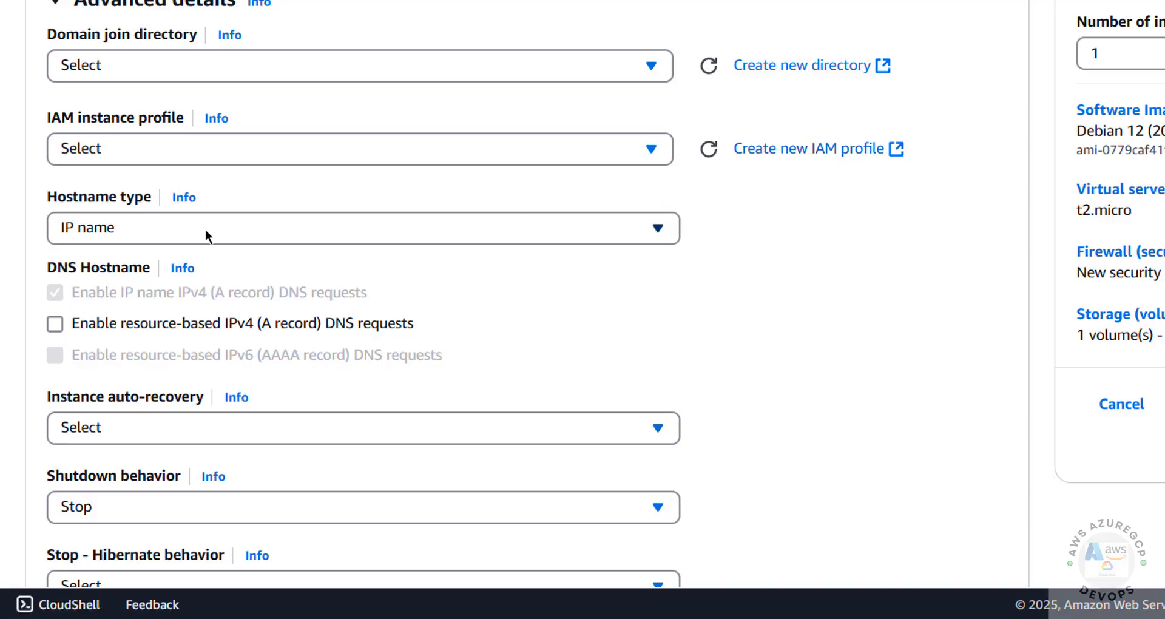
{"action": "scroll", "coordinate": [326, 300], "scroll_direction": "down", "scroll_amount": 20}
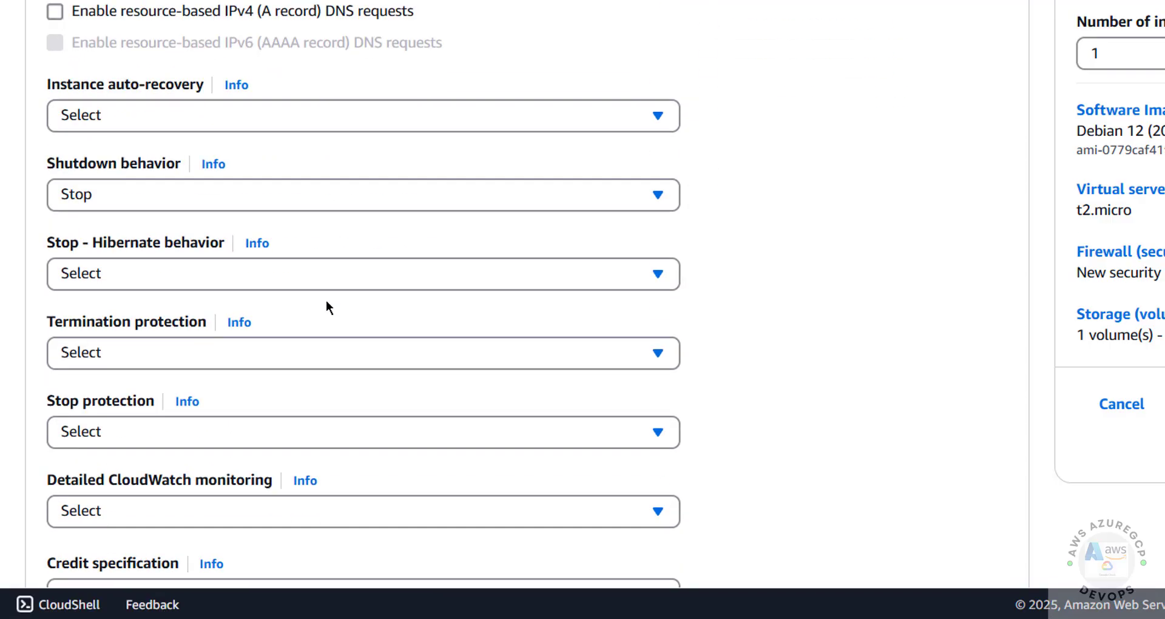
Step: Examine the remaining advanced details down to the user data field and recheck the launch settings from the instance name onward
{"action": "scroll", "coordinate": [326, 300], "scroll_direction": "down", "scroll_amount": 15}
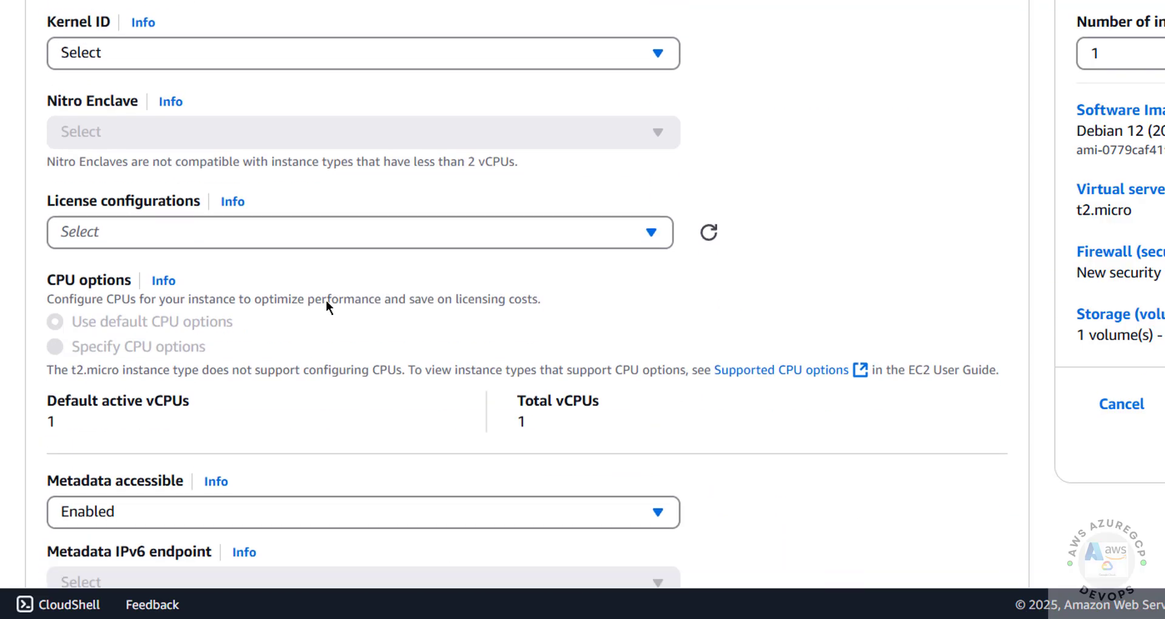
{"action": "left_click", "coordinate": [326, 304]}
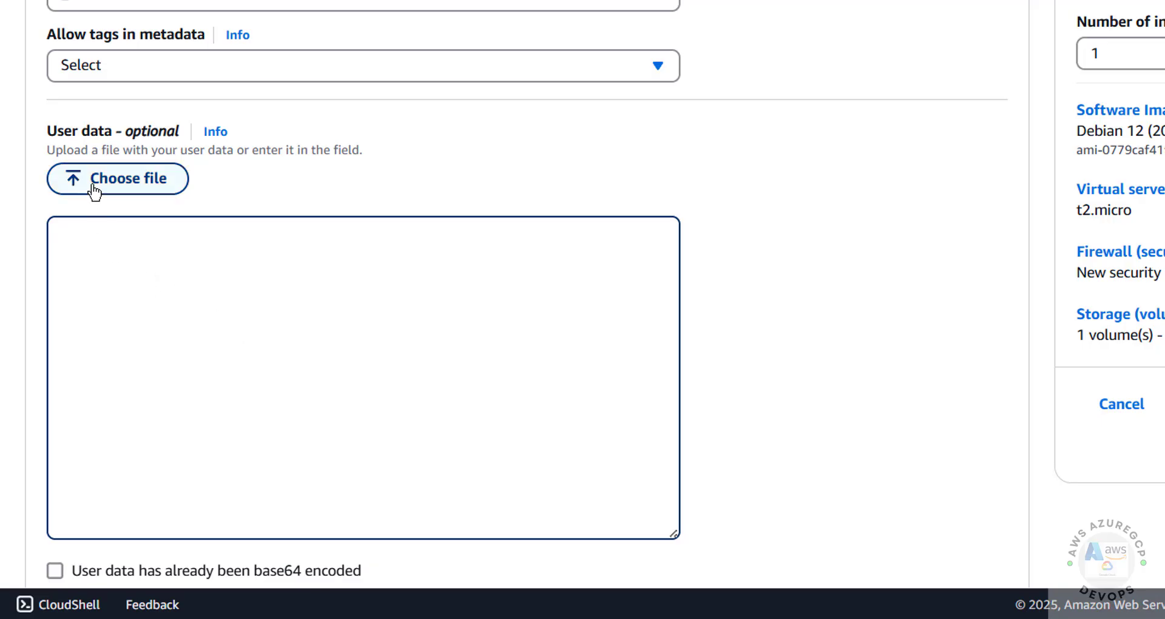
{"action": "left_click", "coordinate": [705, 192]}
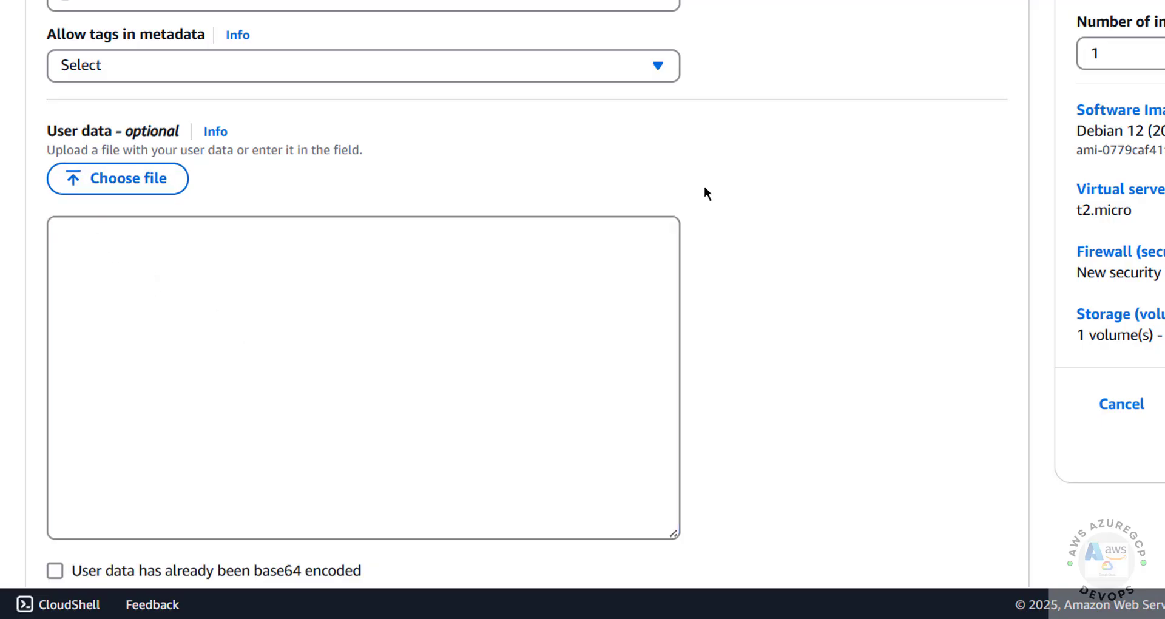
{"action": "scroll", "coordinate": [769, 371], "scroll_direction": "down", "scroll_amount": 1}
{"action": "scroll", "coordinate": [771, 371], "scroll_direction": "up", "scroll_amount": 20}
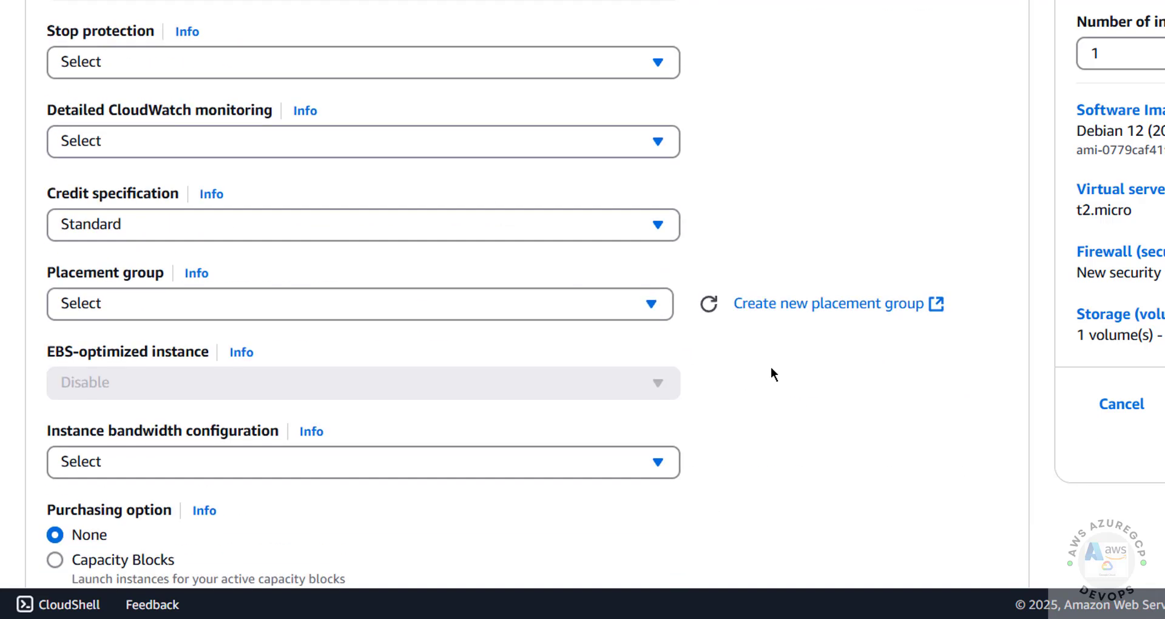
{"action": "scroll", "coordinate": [771, 366], "scroll_direction": "up", "scroll_amount": 20}
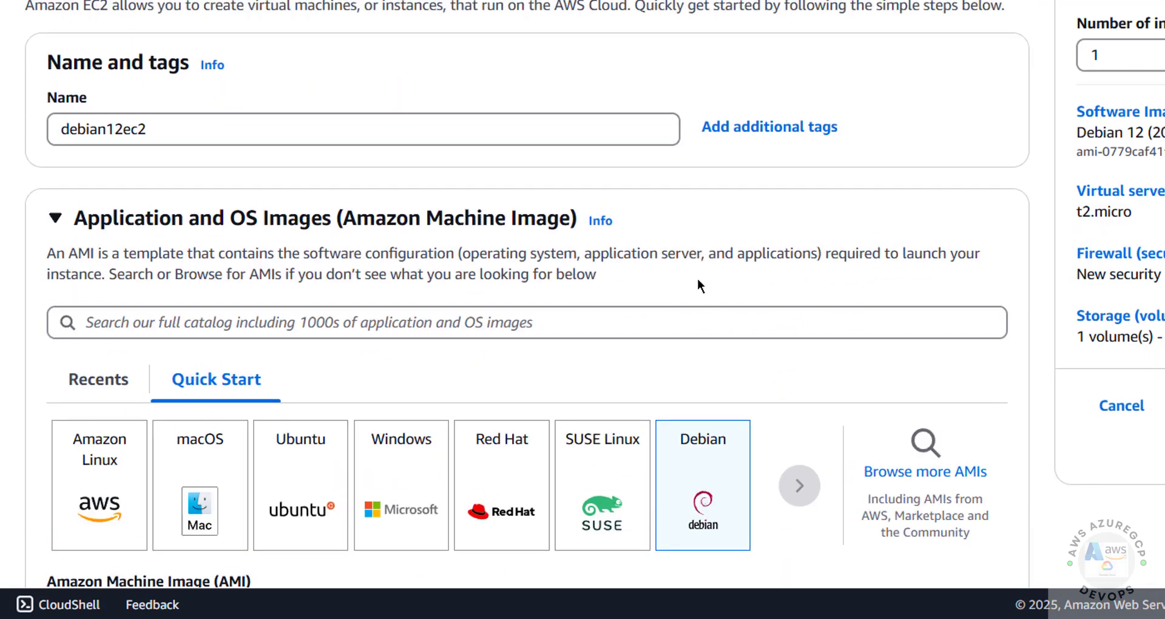
{"action": "scroll", "coordinate": [701, 282], "scroll_direction": "down", "scroll_amount": 20}
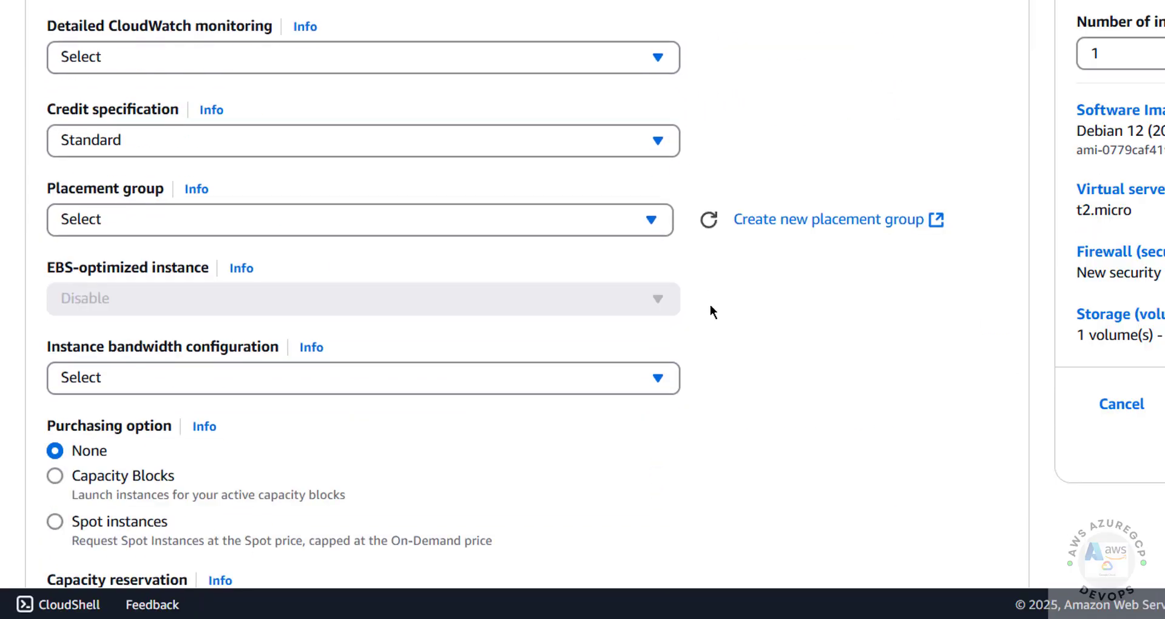
{"action": "scroll", "coordinate": [710, 305], "scroll_direction": "down", "scroll_amount": 10}
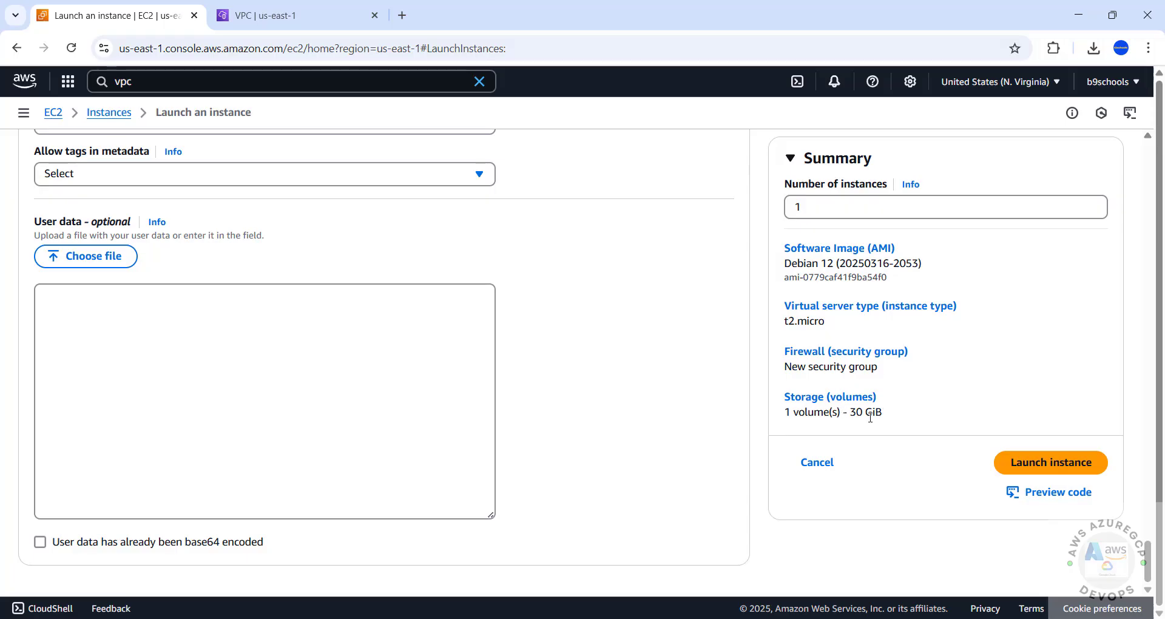
Step: Preview the generated CLI code for the instance launch, review its commands, and close the Console-to-Code preview
{"action": "left_click", "coordinate": [1046, 500]}
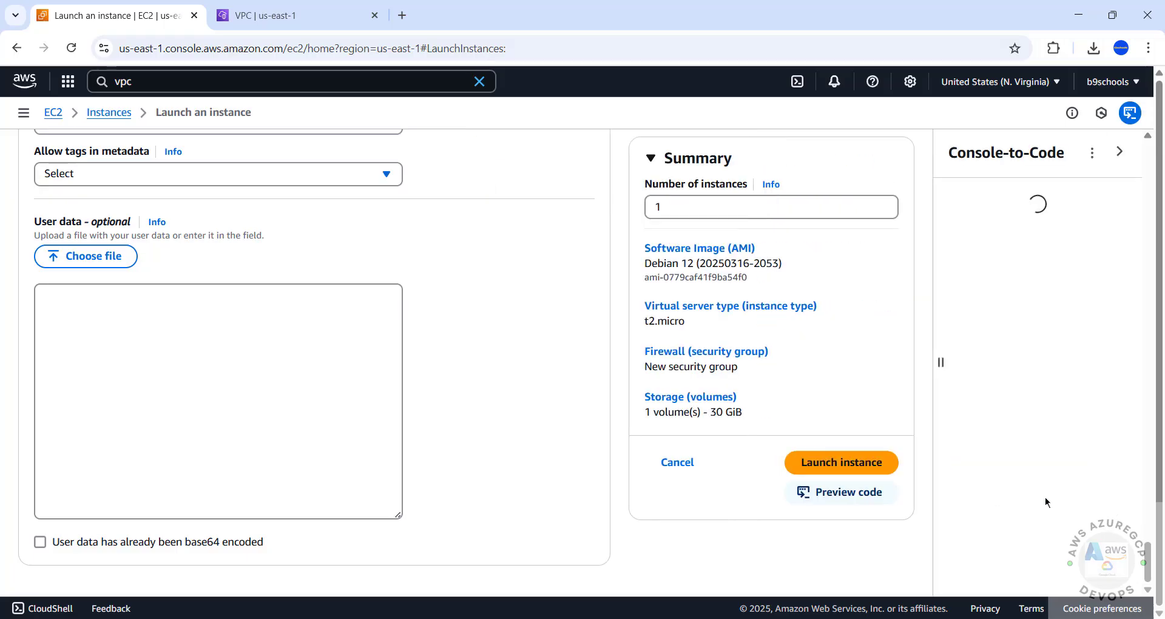
{"action": "scroll", "coordinate": [886, 283], "scroll_direction": "up", "scroll_amount": 4}
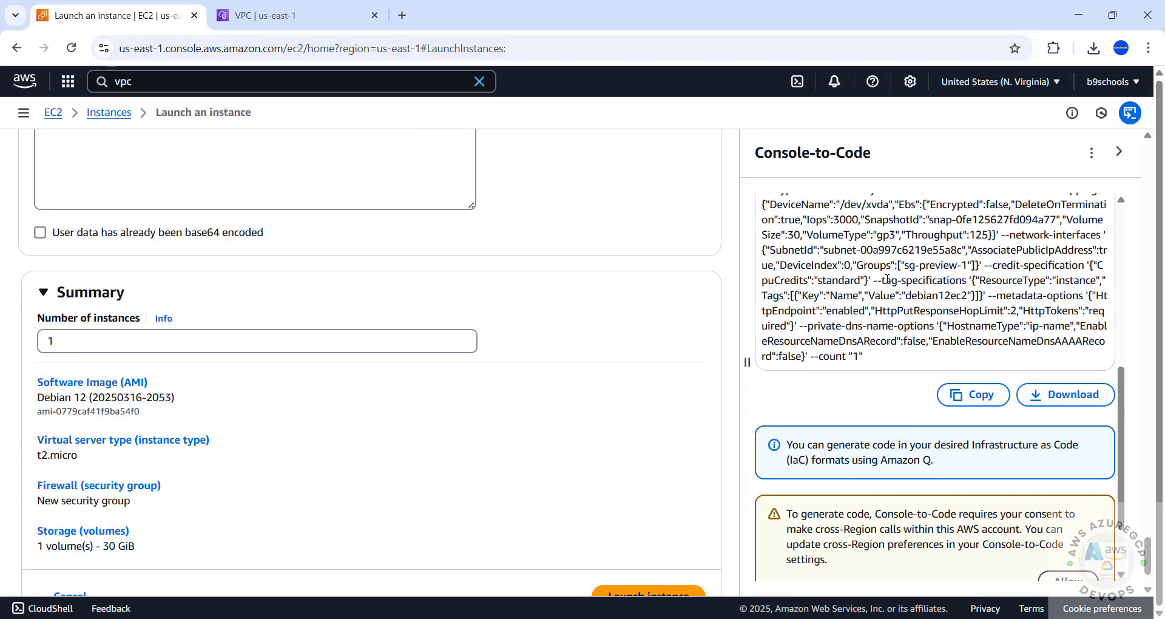
{"action": "scroll", "coordinate": [813, 318], "scroll_direction": "up", "scroll_amount": 8}
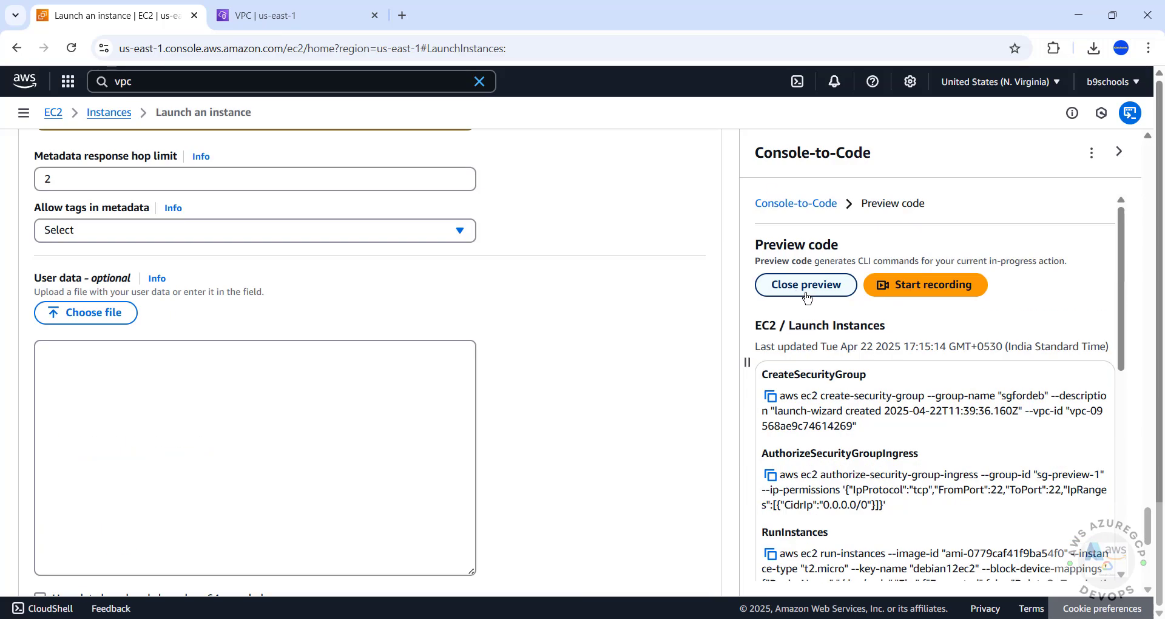
{"action": "left_click", "coordinate": [806, 288]}
{"action": "scroll", "coordinate": [627, 373], "scroll_direction": "down", "scroll_amount": 5}
{"action": "left_click", "coordinate": [1119, 151]}
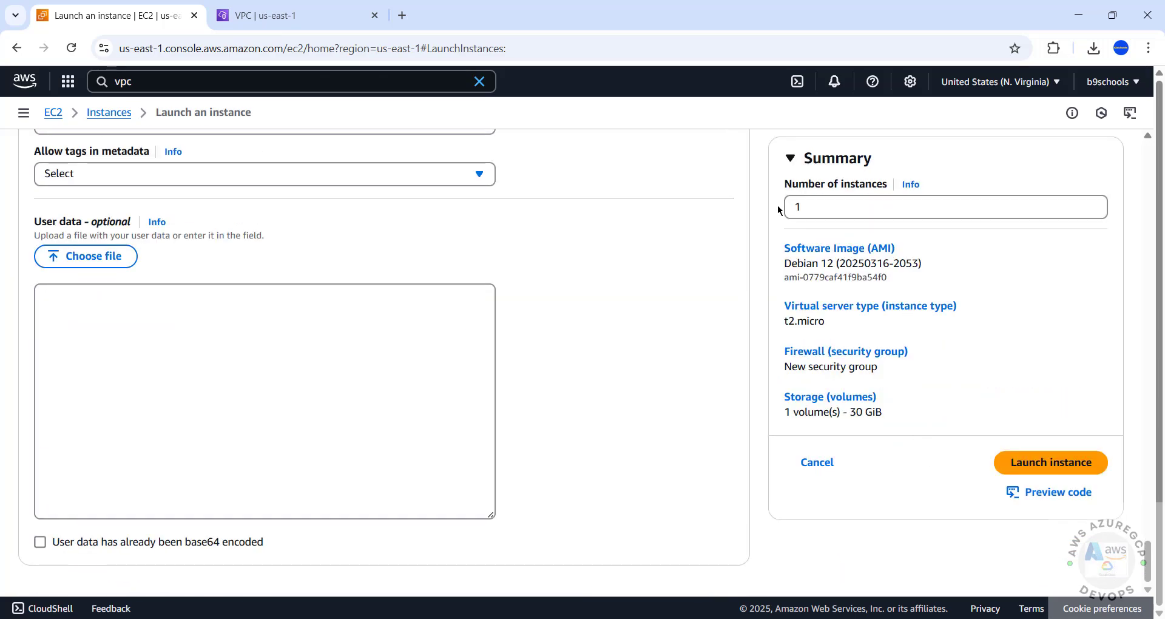
Step: Launch the instance and open the summary page of debian12ec2 from the instances list
{"action": "left_click", "coordinate": [1028, 466]}
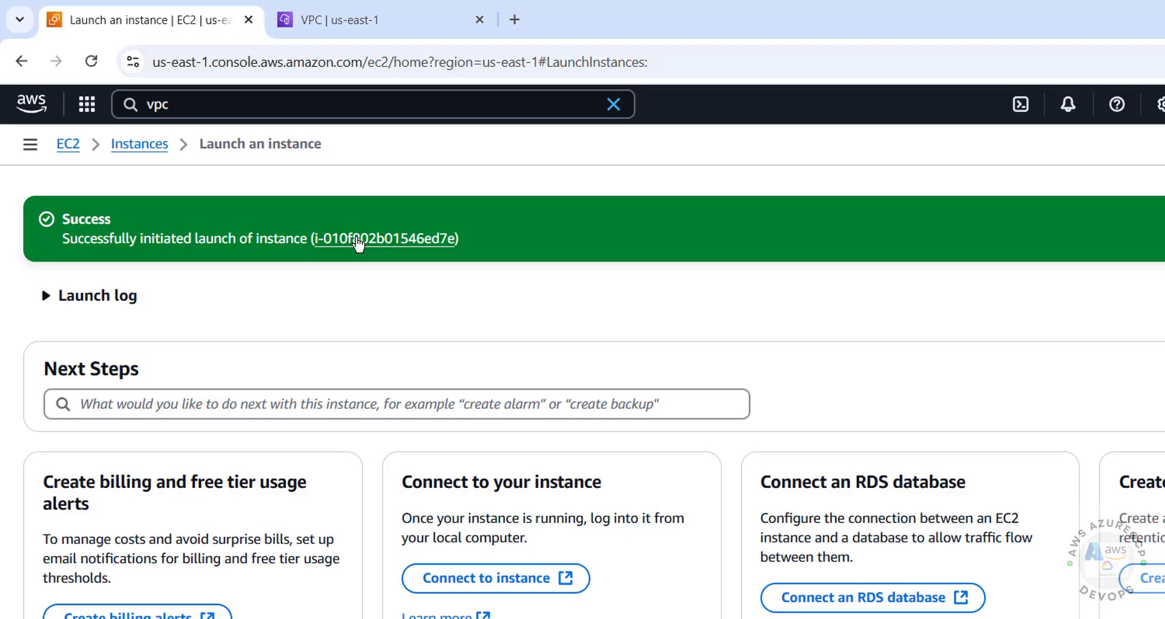
{"action": "left_click", "coordinate": [358, 240]}
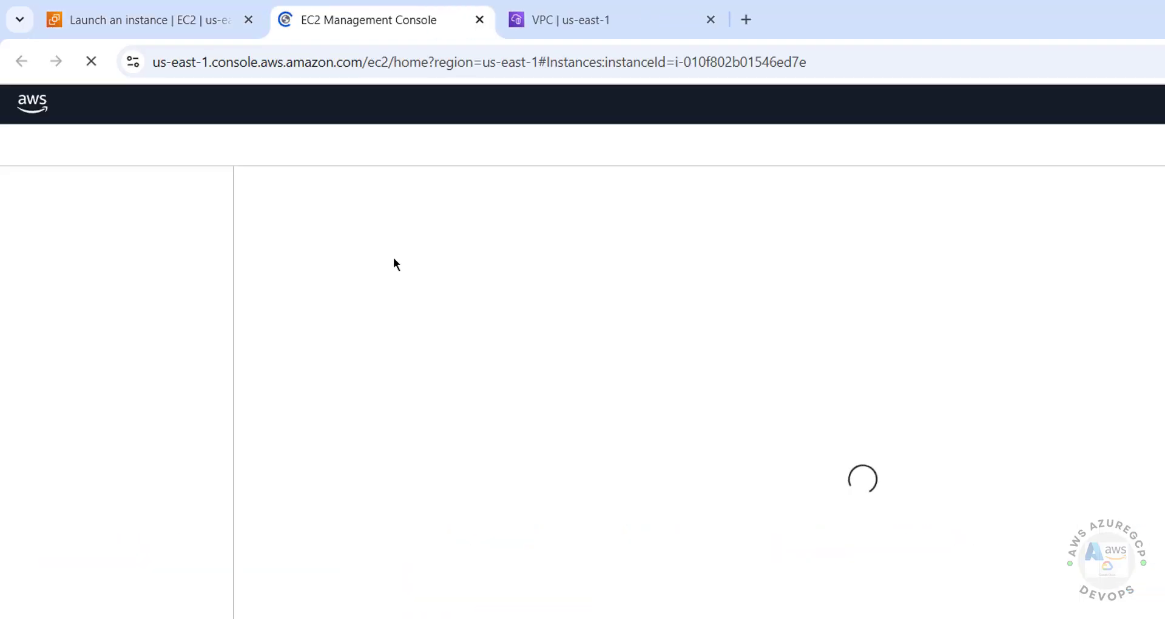
{"action": "left_click", "coordinate": [167, 35]}
{"action": "left_click", "coordinate": [135, 147]}
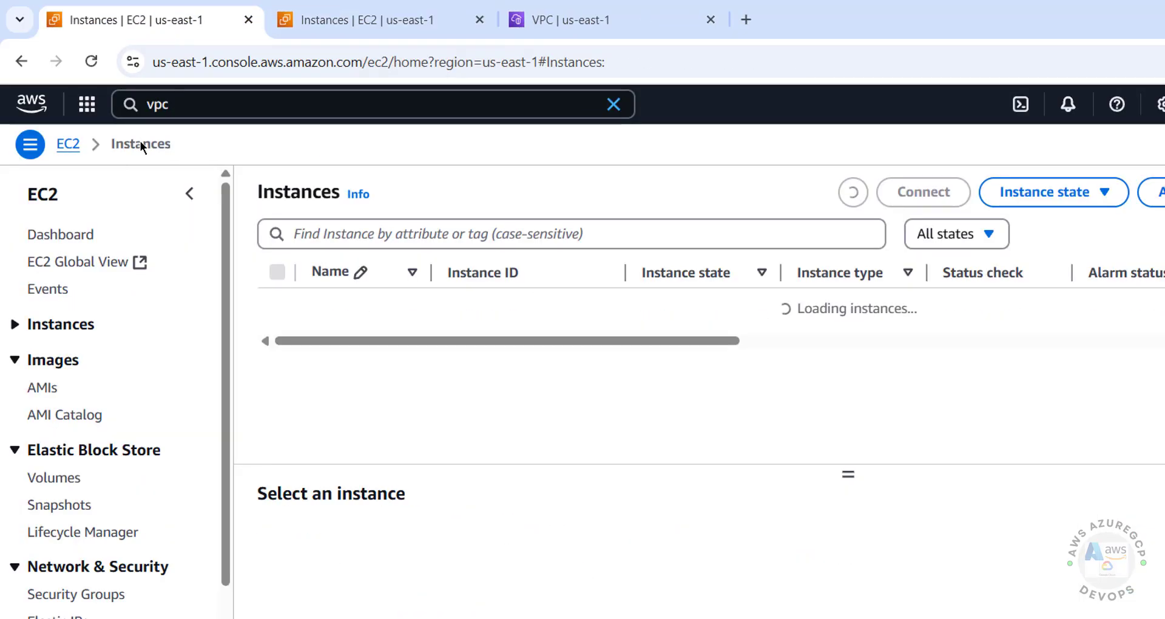
{"action": "left_click", "coordinate": [365, 20]}
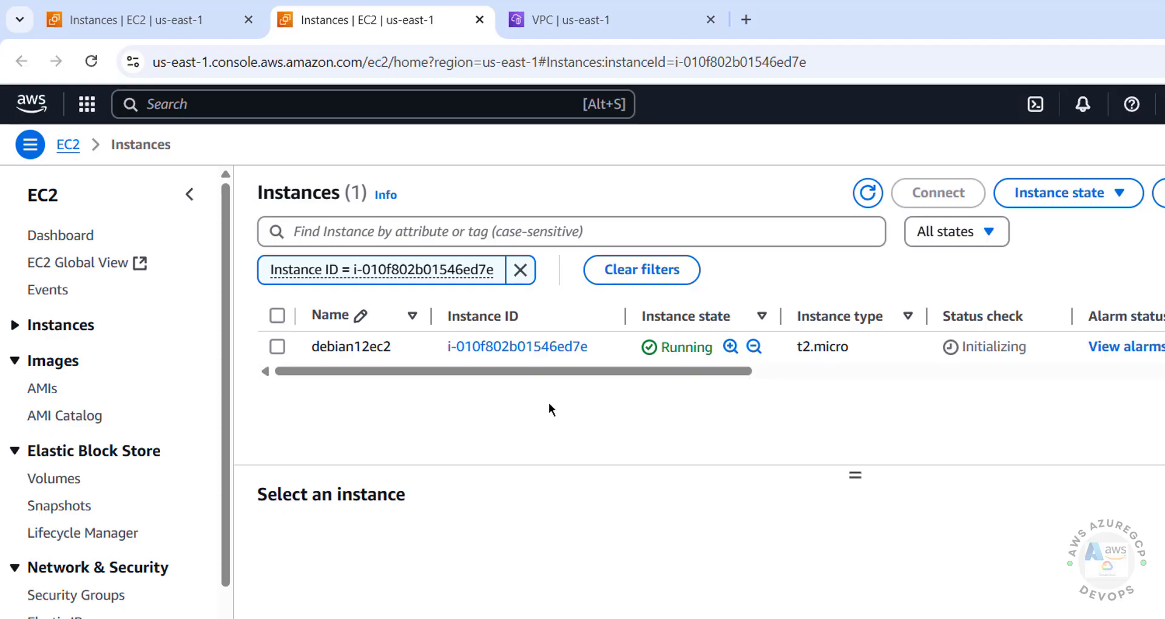
{"action": "left_click", "coordinate": [552, 348]}
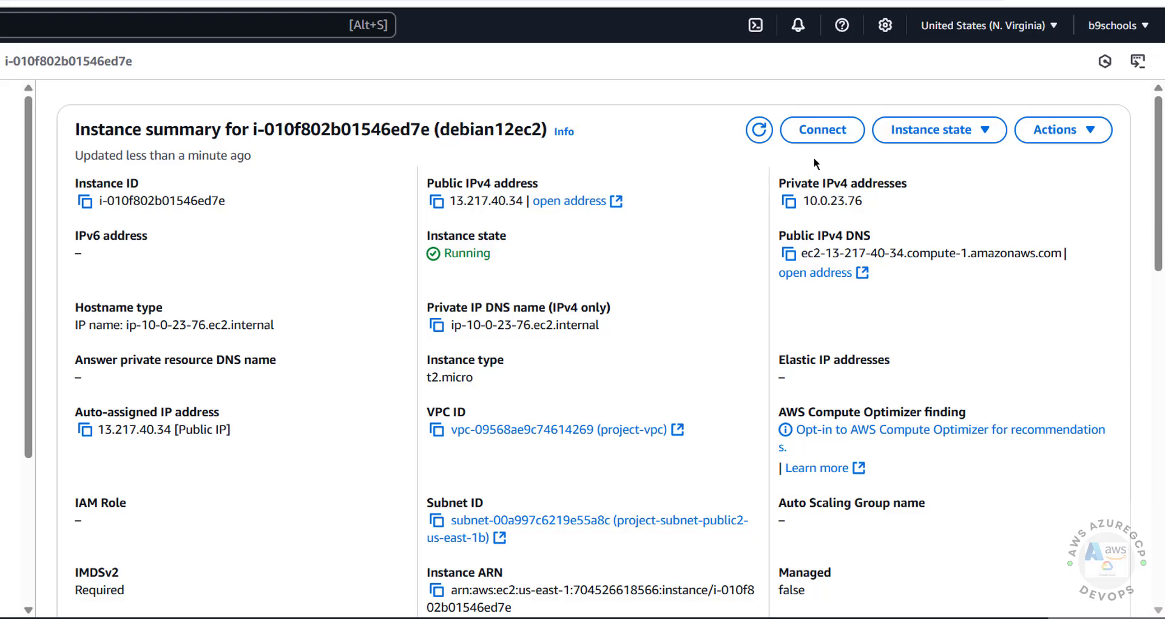
Step: Examine the instance summary and AMI name, then the status, monitoring, security, networking, storage and tags information of debian12ec2
{"action": "scroll", "coordinate": [562, 301], "scroll_direction": "down", "scroll_amount": 6}
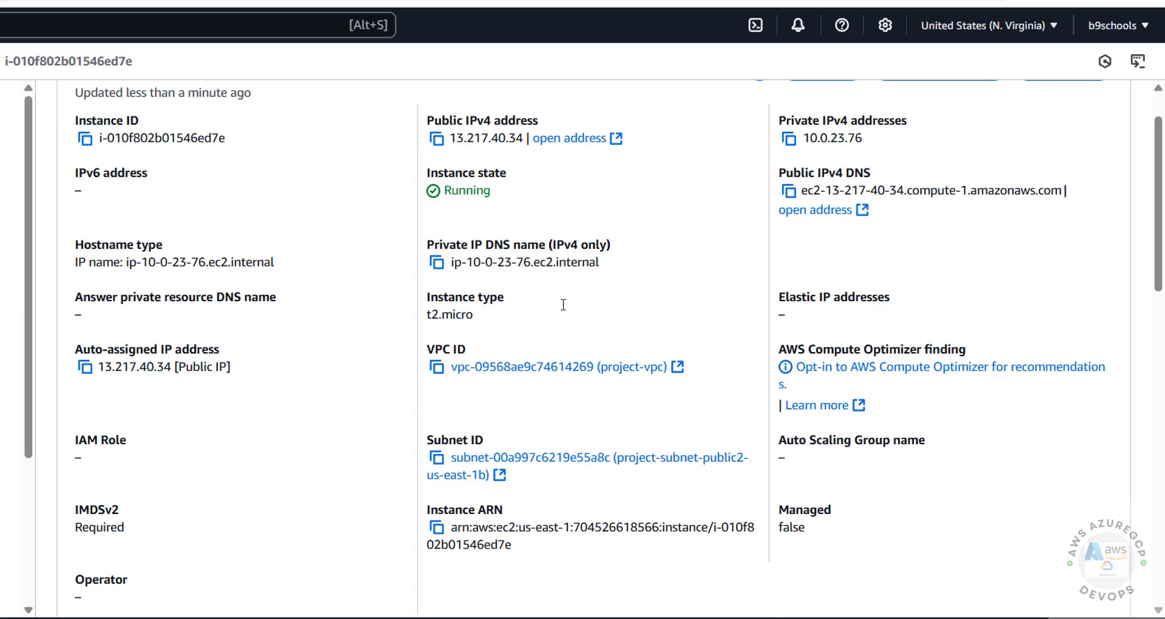
{"action": "scroll", "coordinate": [153, 372], "scroll_direction": "down", "scroll_amount": 3}
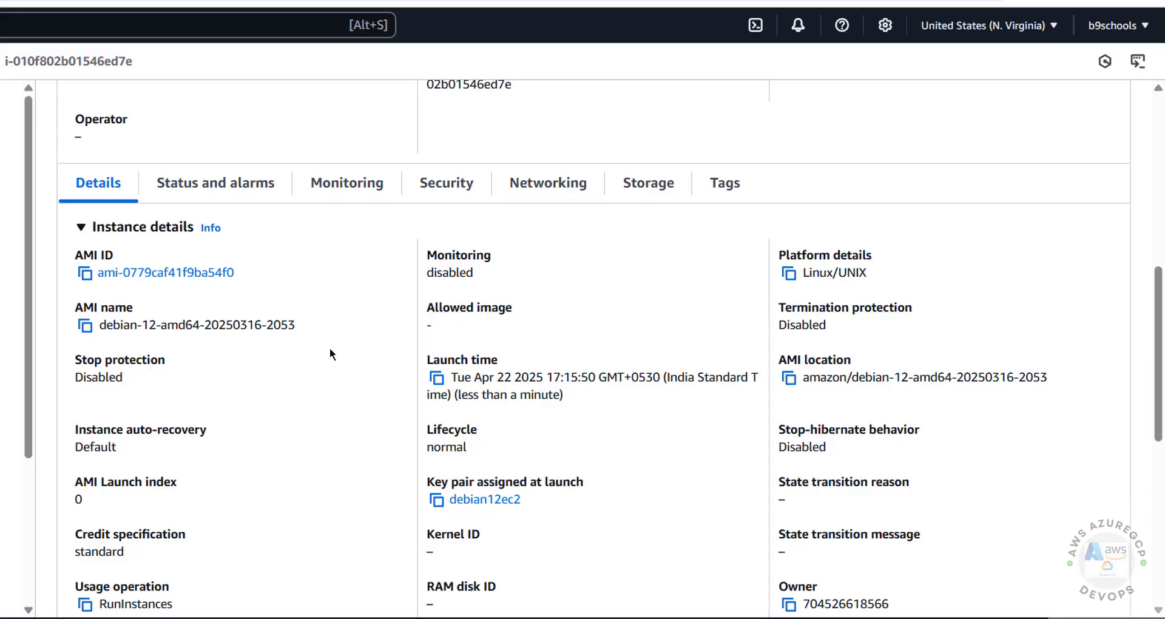
{"action": "left_click_drag", "start_coordinate": [100, 326], "coordinate": [298, 338]}
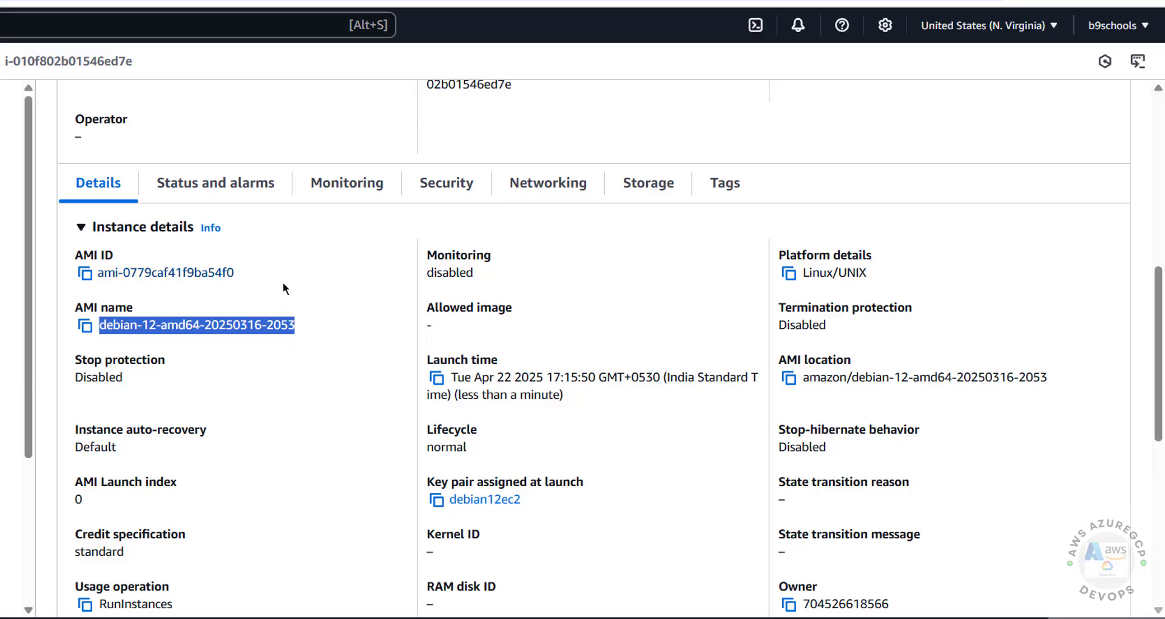
{"action": "left_click", "coordinate": [194, 185]}
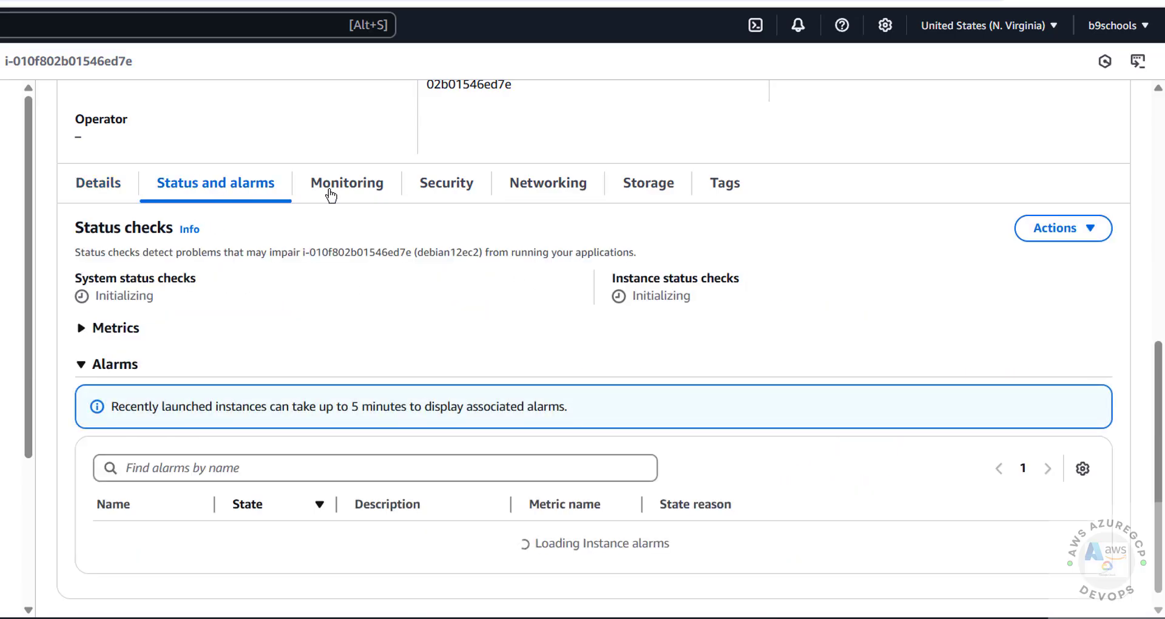
{"action": "left_click", "coordinate": [341, 185]}
{"action": "left_click", "coordinate": [431, 193]}
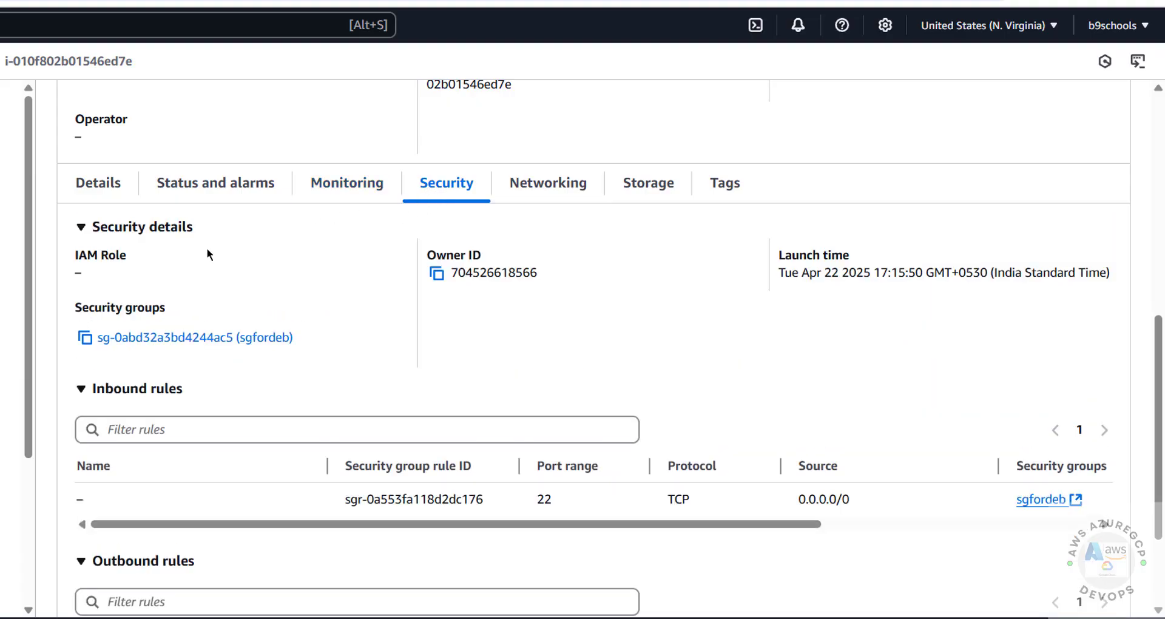
{"action": "left_click", "coordinate": [550, 188]}
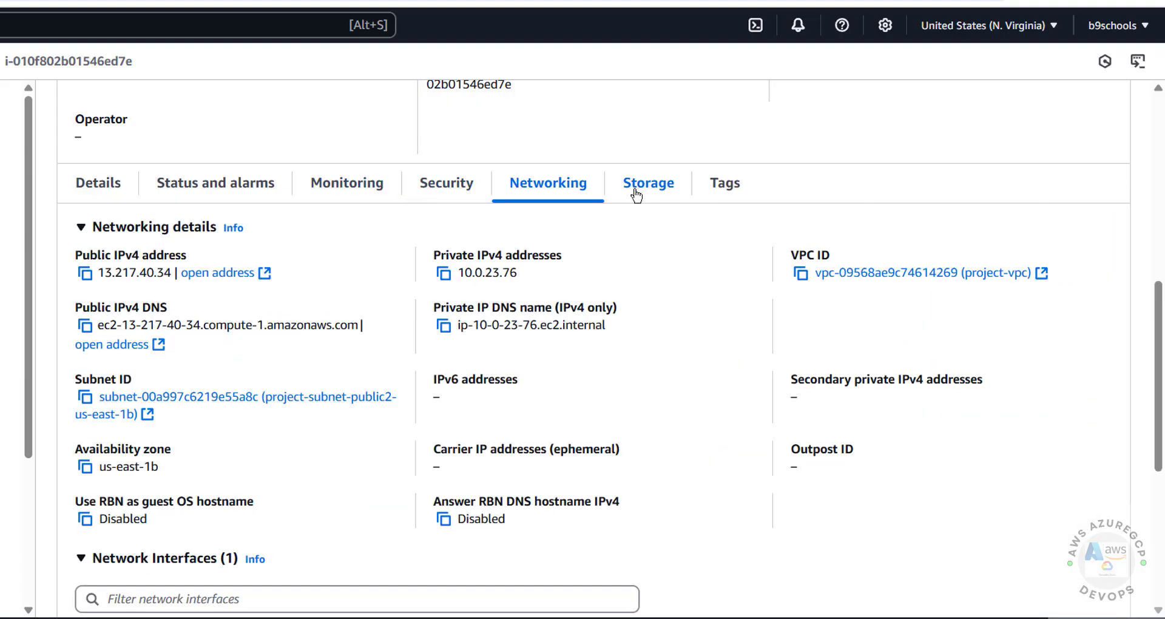
{"action": "left_click", "coordinate": [641, 189]}
{"action": "left_click", "coordinate": [729, 187]}
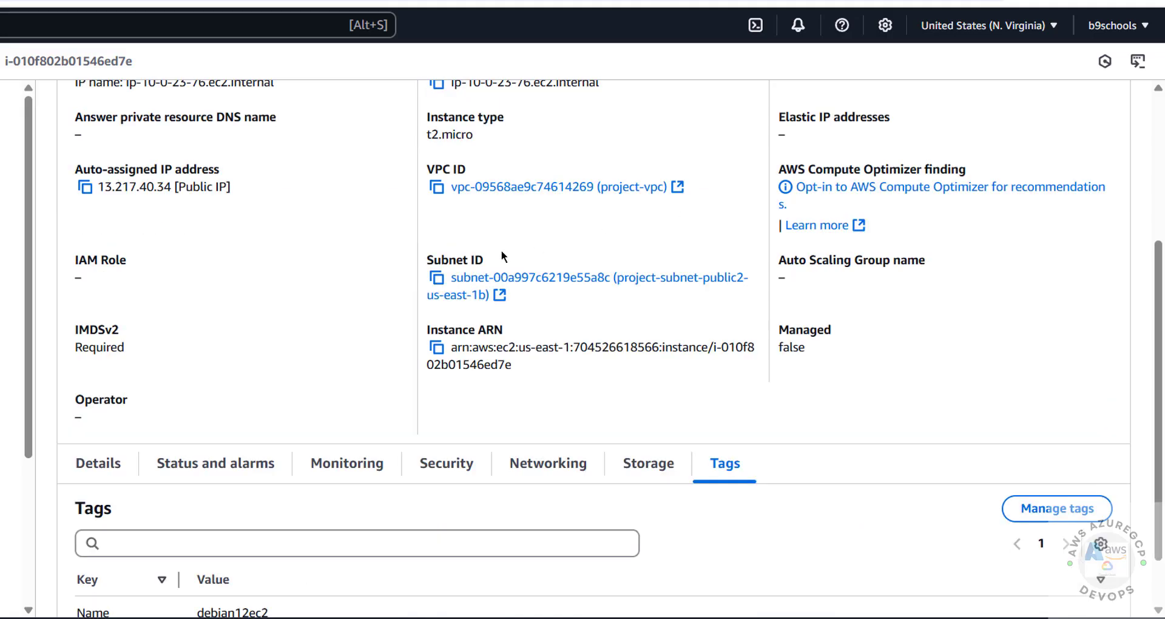
{"action": "scroll", "coordinate": [288, 372], "scroll_direction": "up", "scroll_amount": 4}
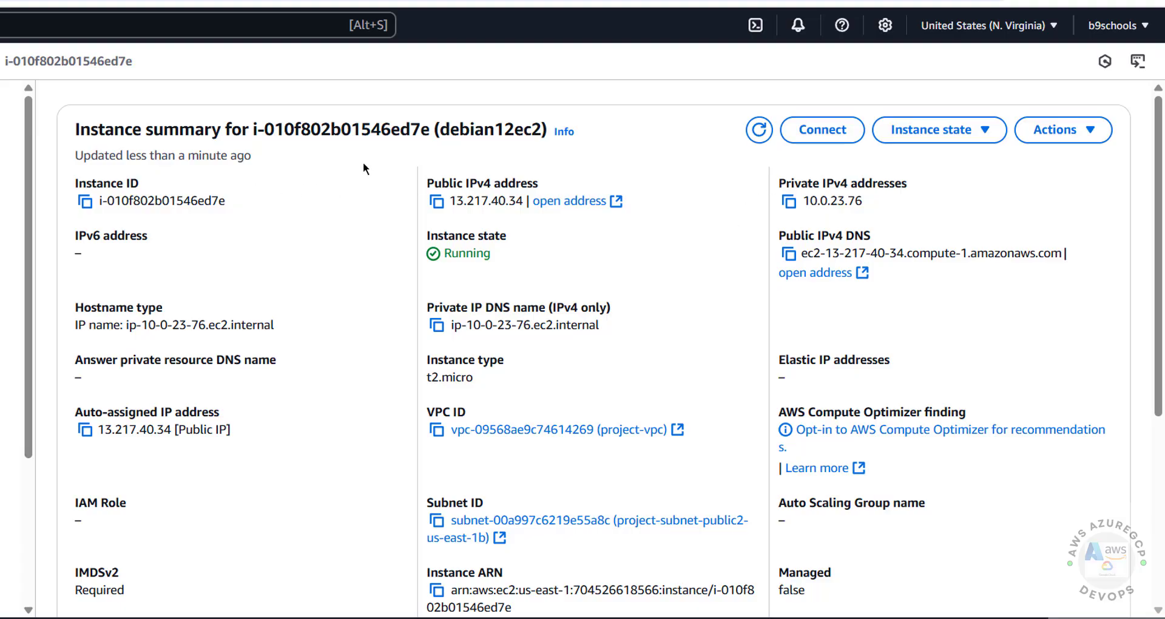
Step: Open the connection instructions for debian12ec2 and copy the example SSH command that uses debian12ec2.pem
{"action": "left_click", "coordinate": [823, 130]}
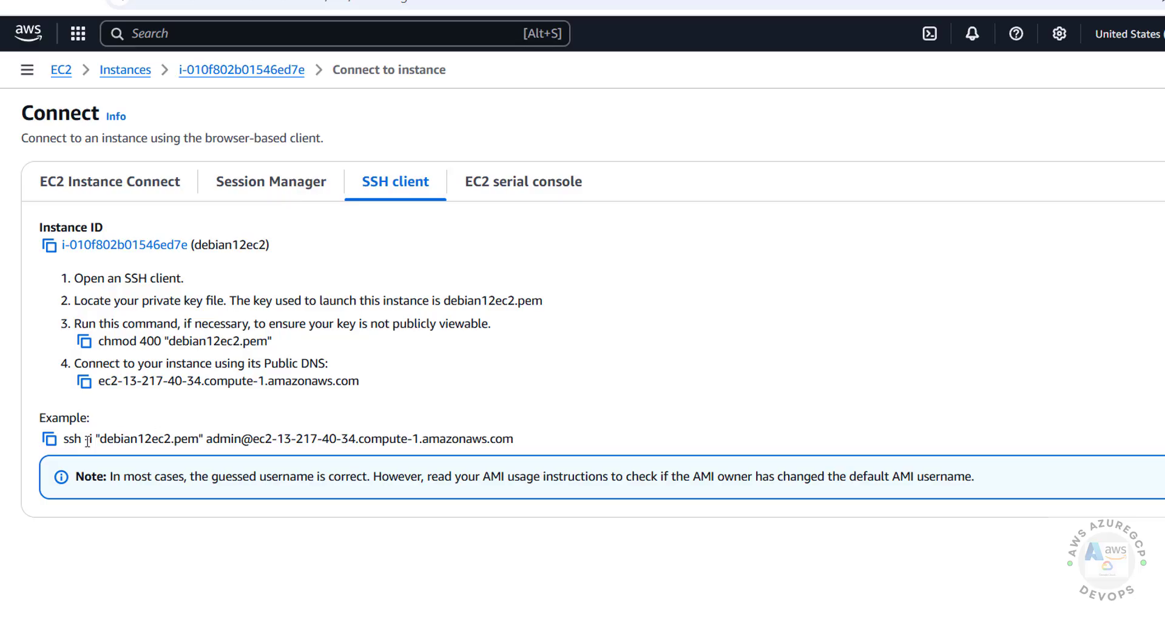
{"action": "left_click_drag", "start_coordinate": [64, 440], "coordinate": [578, 442]}
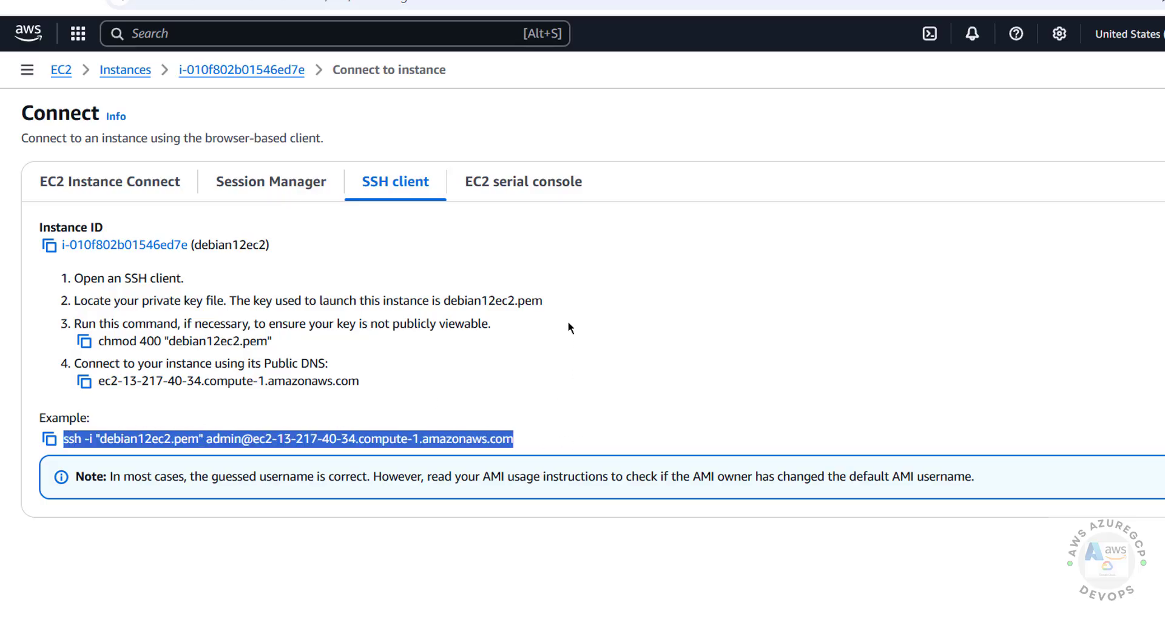
{"action": "left_click", "coordinate": [50, 439]}
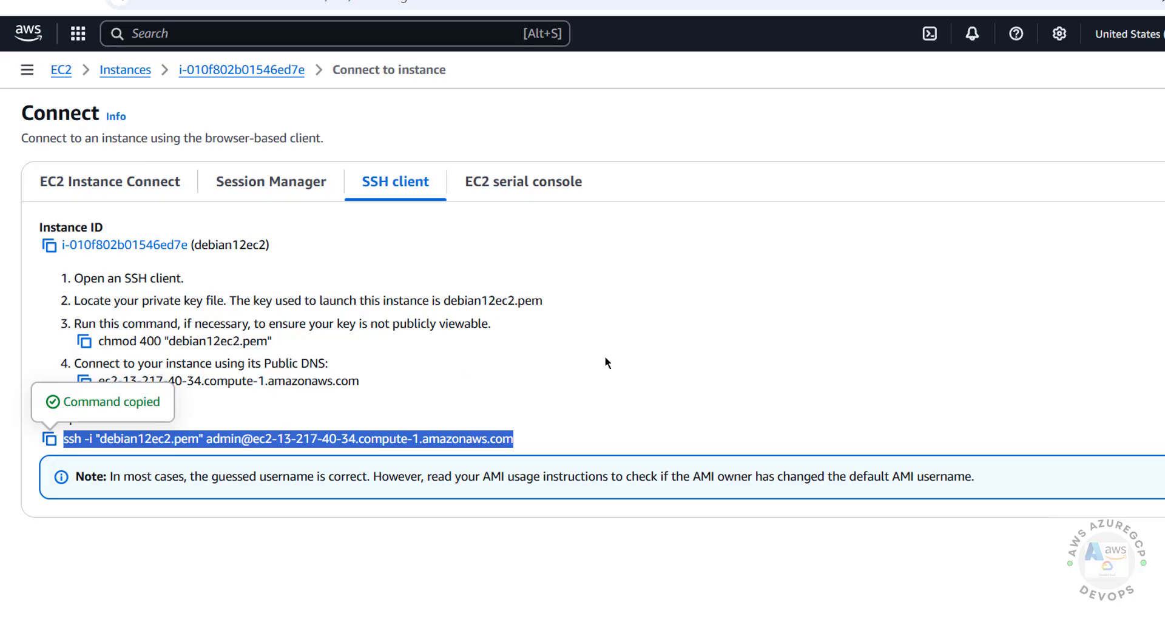
Step: Open a Windows Command Prompt and reposition its window over the browser
{"action": "key", "text": "super+r"}
{"action": "key", "text": "Return"}
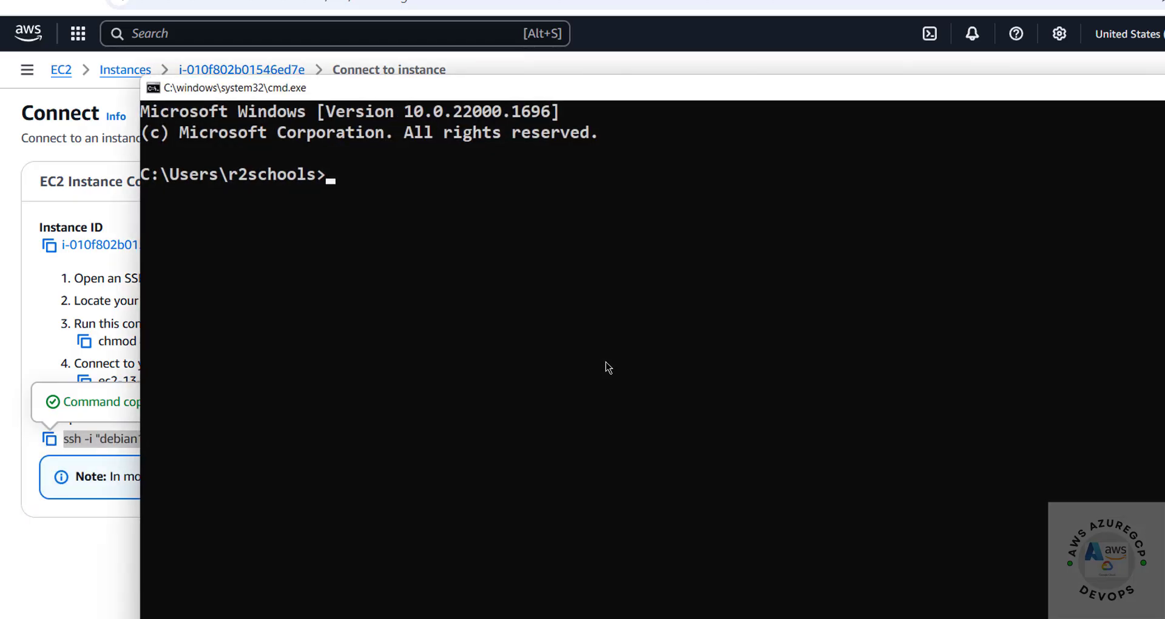
{"action": "left_click_drag", "start_coordinate": [655, 93], "coordinate": [580, 20]}
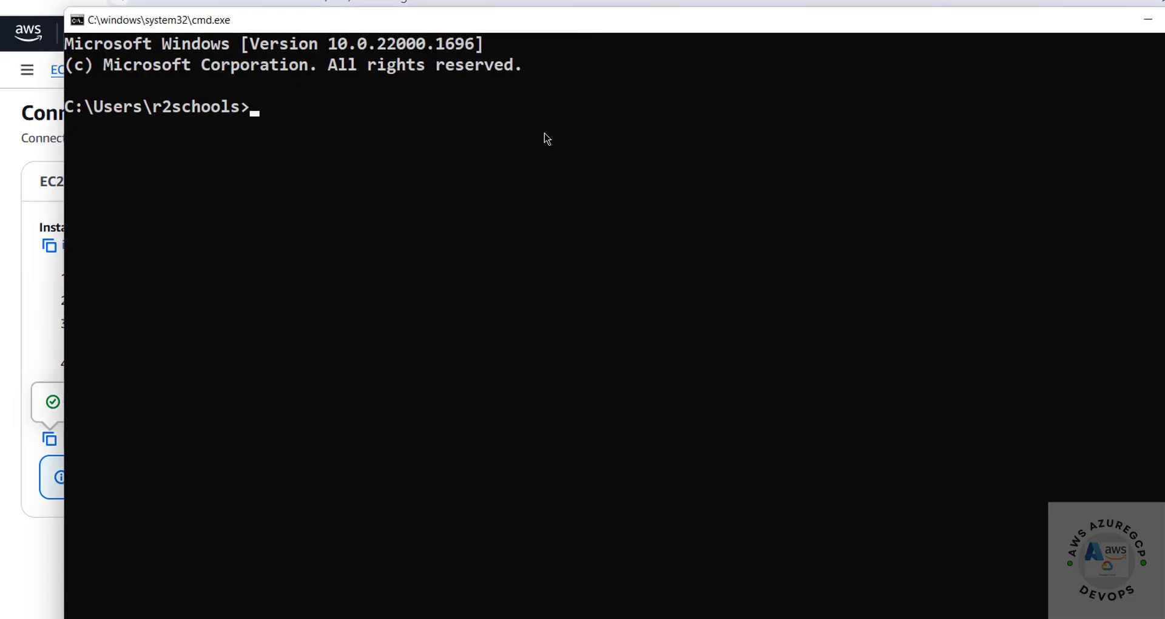
Step: Check the browser's recent downloads for the debian12ec2.pem key file and compare it with the key name in the SSH command
{"action": "left_click", "coordinate": [1148, 19]}
{"action": "left_click", "coordinate": [1164, 2]}
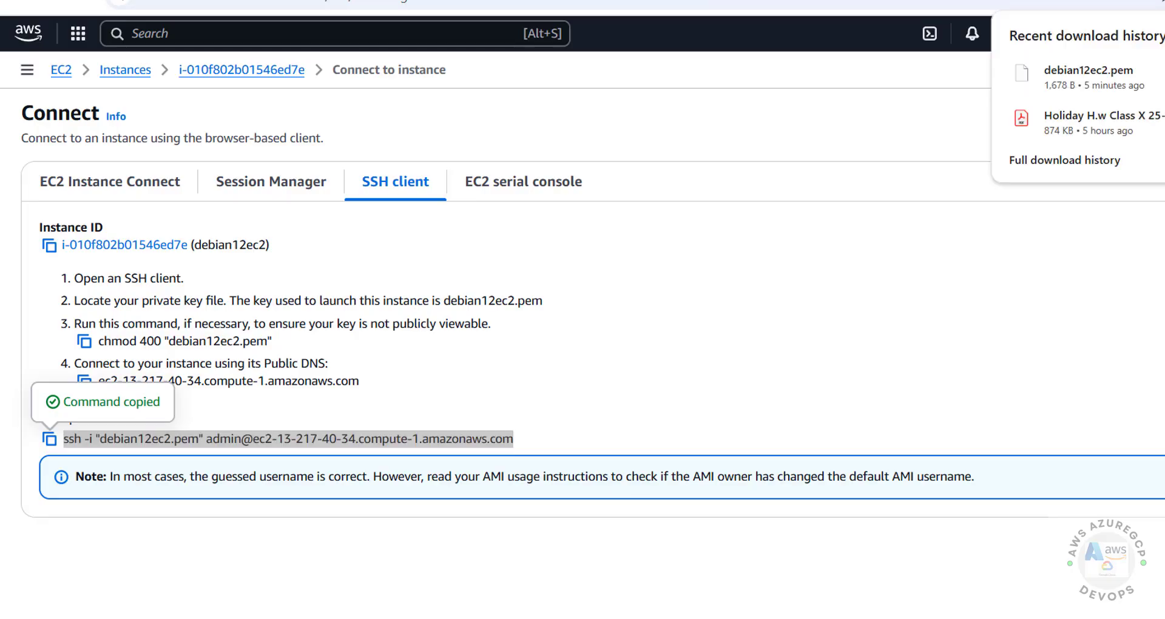
{"action": "left_click", "coordinate": [566, 405]}
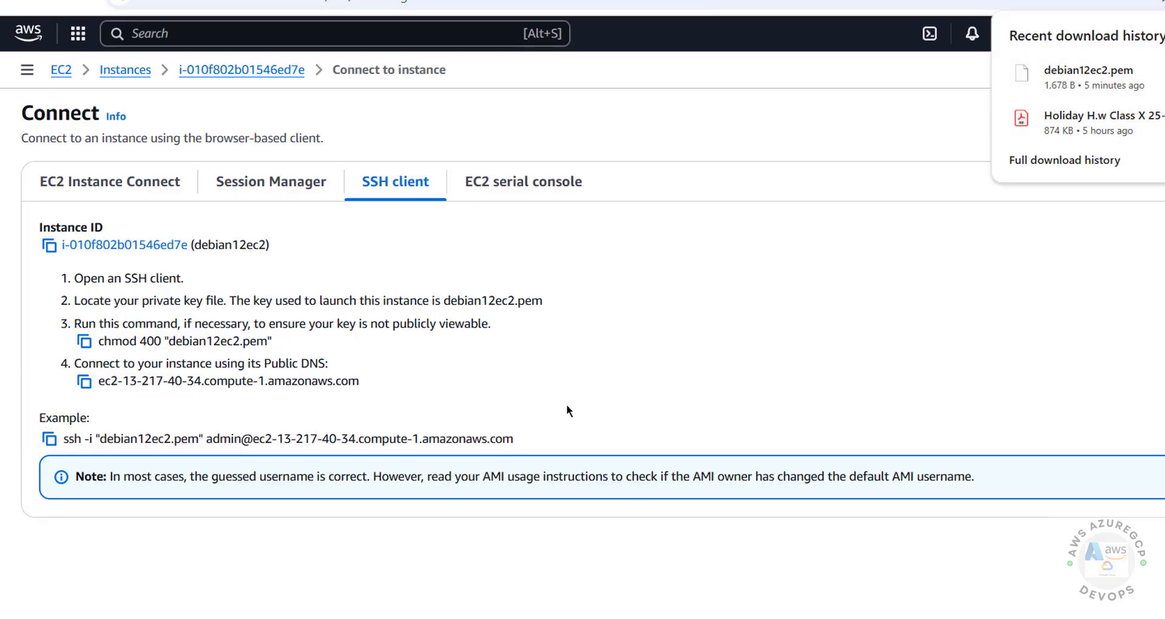
{"action": "left_click_drag", "start_coordinate": [191, 436], "coordinate": [210, 436]}
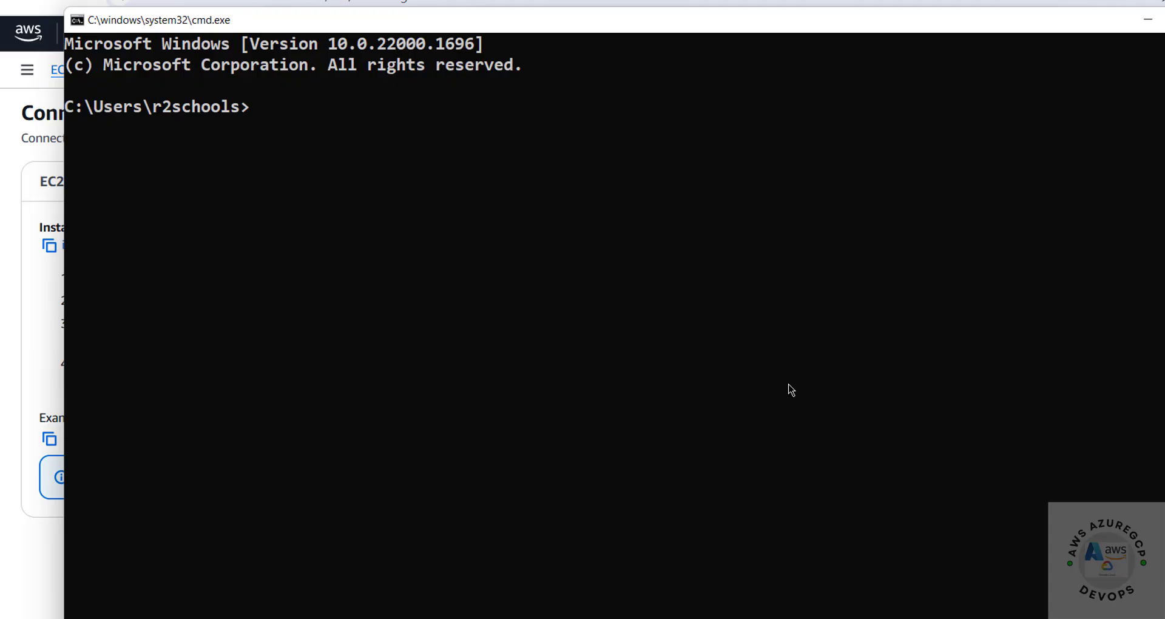
Step: Change to the Downloads directory in Command Prompt and list its .pem files with dir *.pem
{"action": "left_click", "coordinate": [790, 379]}
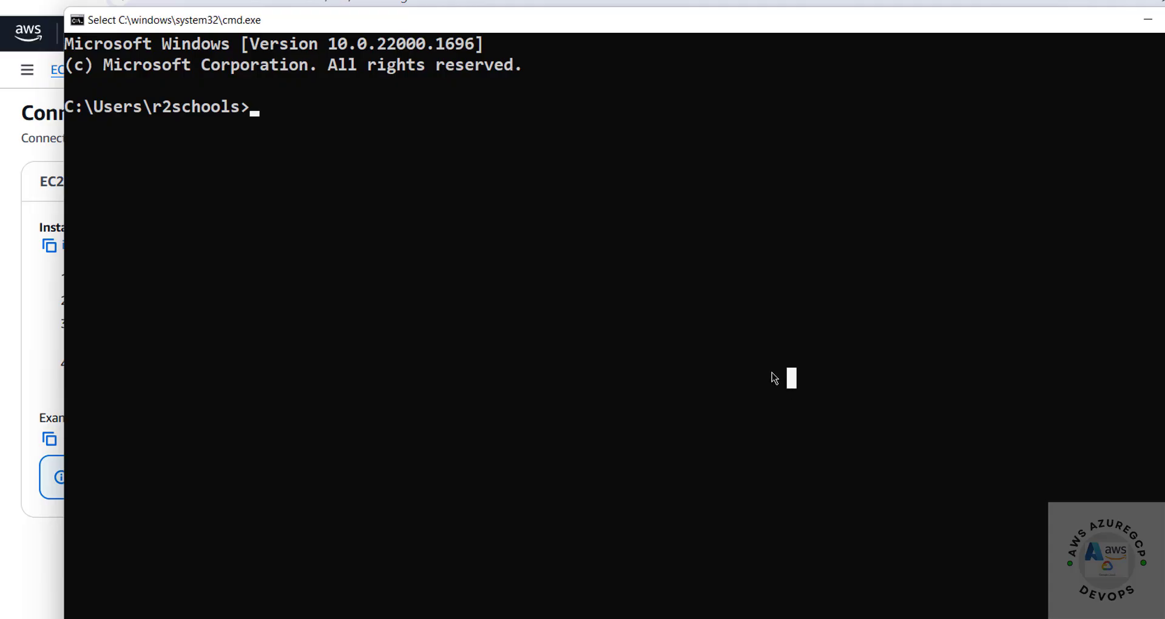
{"action": "type", "text": "cd Downloads"}
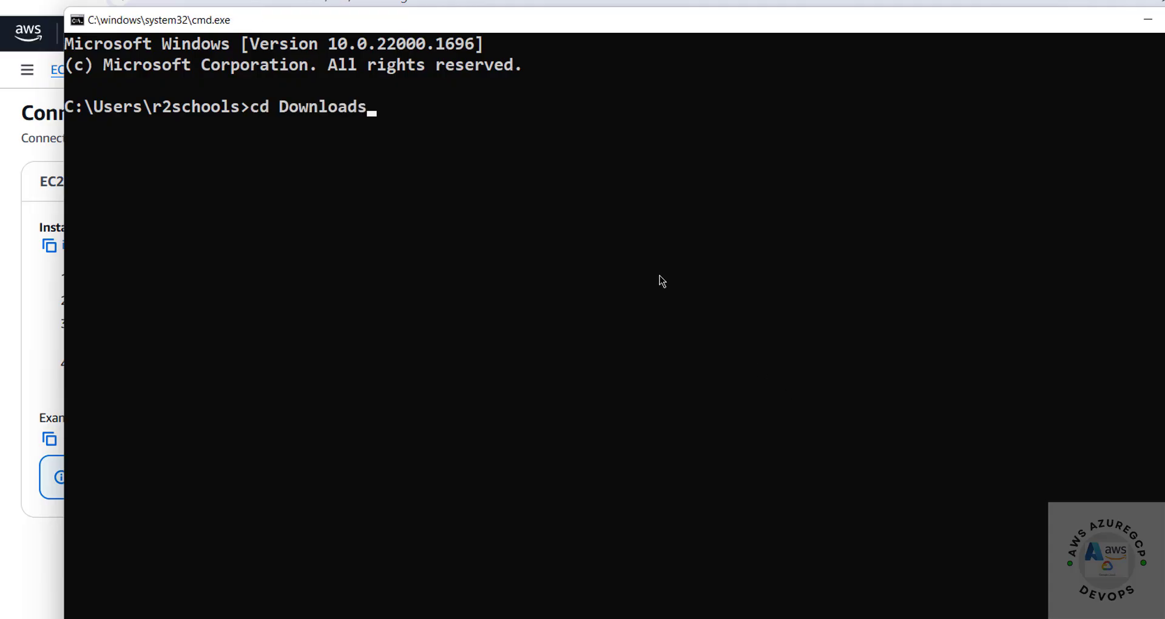
{"action": "key", "text": "Return"}
{"action": "type", "text": "dir *"}
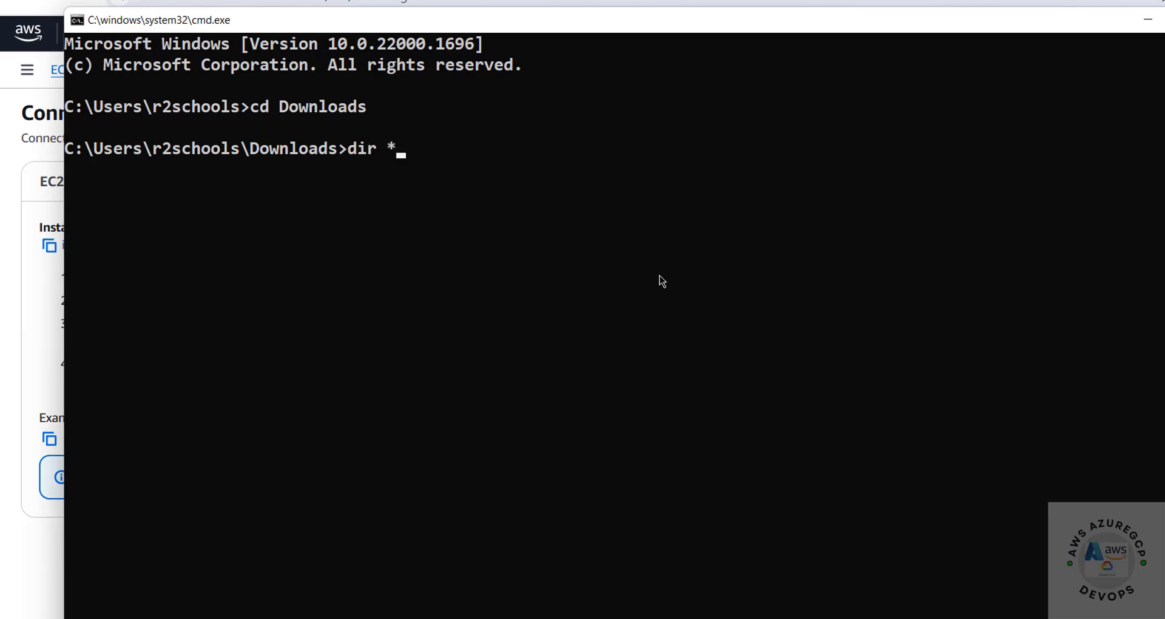
{"action": "type", "text": ".pem"}
{"action": "key", "text": "Return"}
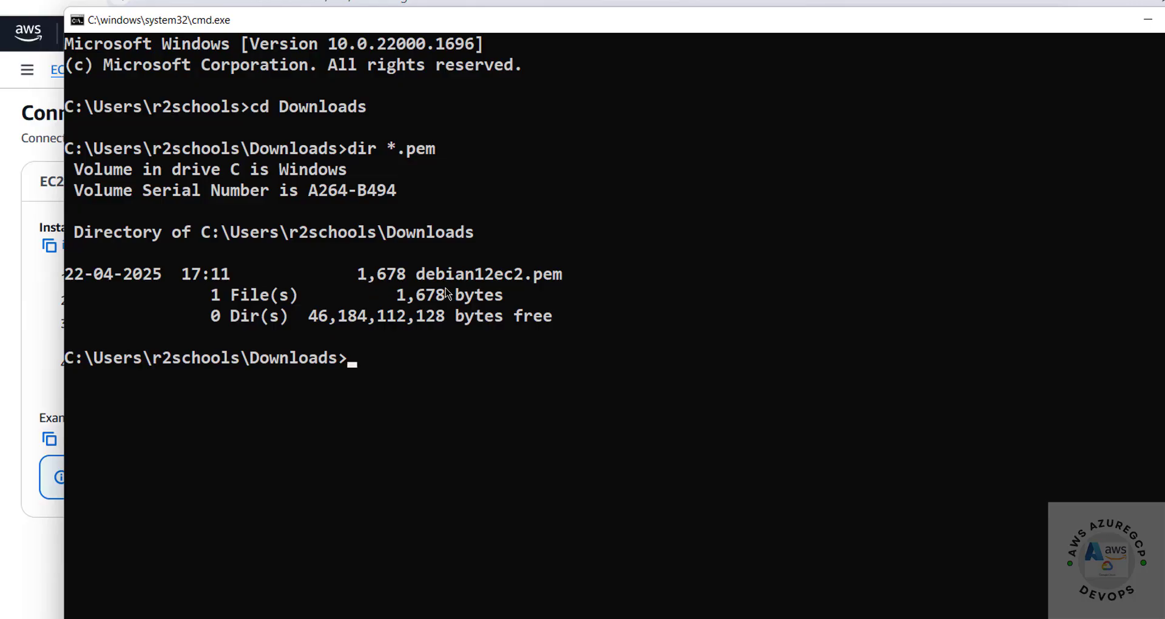
Step: Copy the example SSH command for debian12ec2 from the browser and run it in Command Prompt, answering yes to the host authenticity question
{"action": "left_click", "coordinate": [31, 334]}
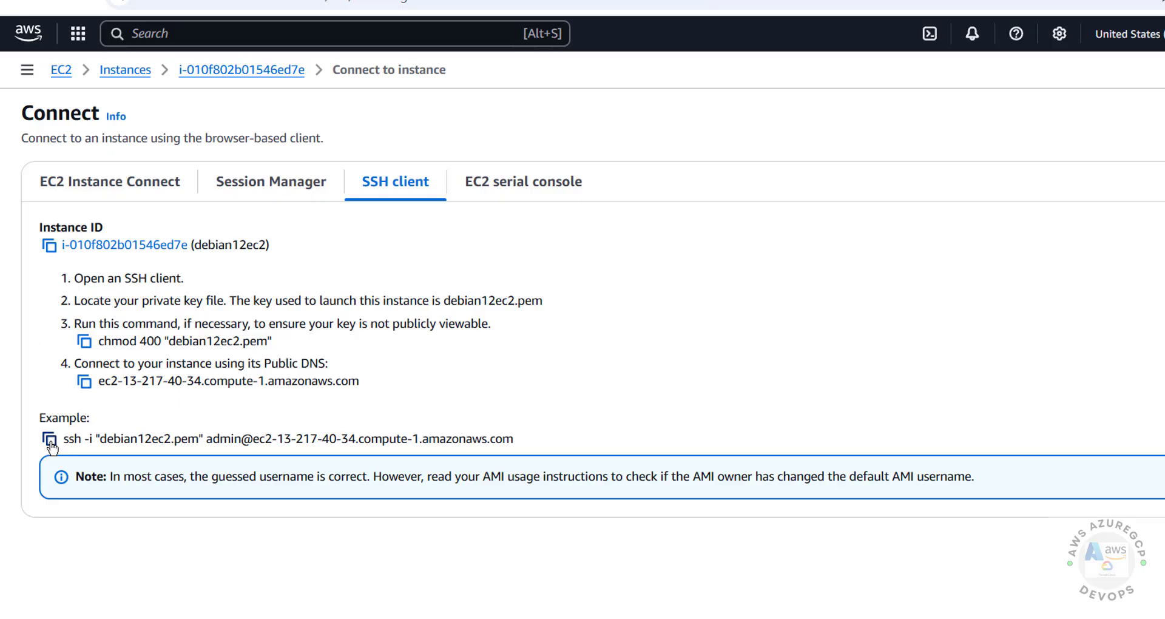
{"action": "left_click", "coordinate": [51, 440]}
{"action": "key", "text": "alt+Tab"}
{"action": "key", "text": "ctrl+v"}
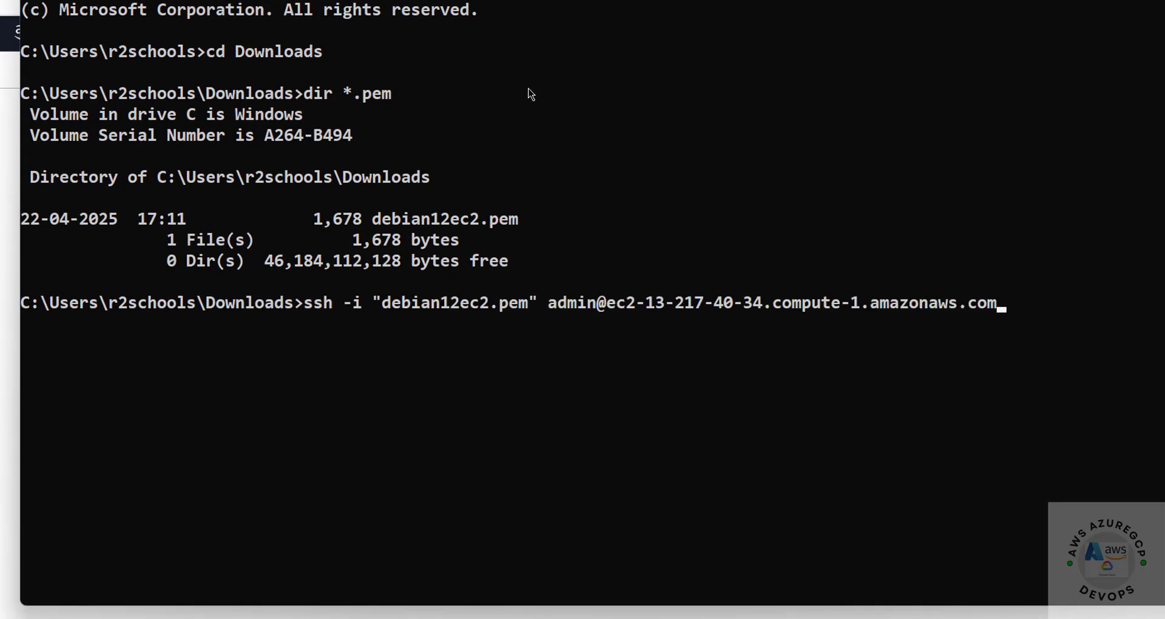
{"action": "key", "text": "Return"}
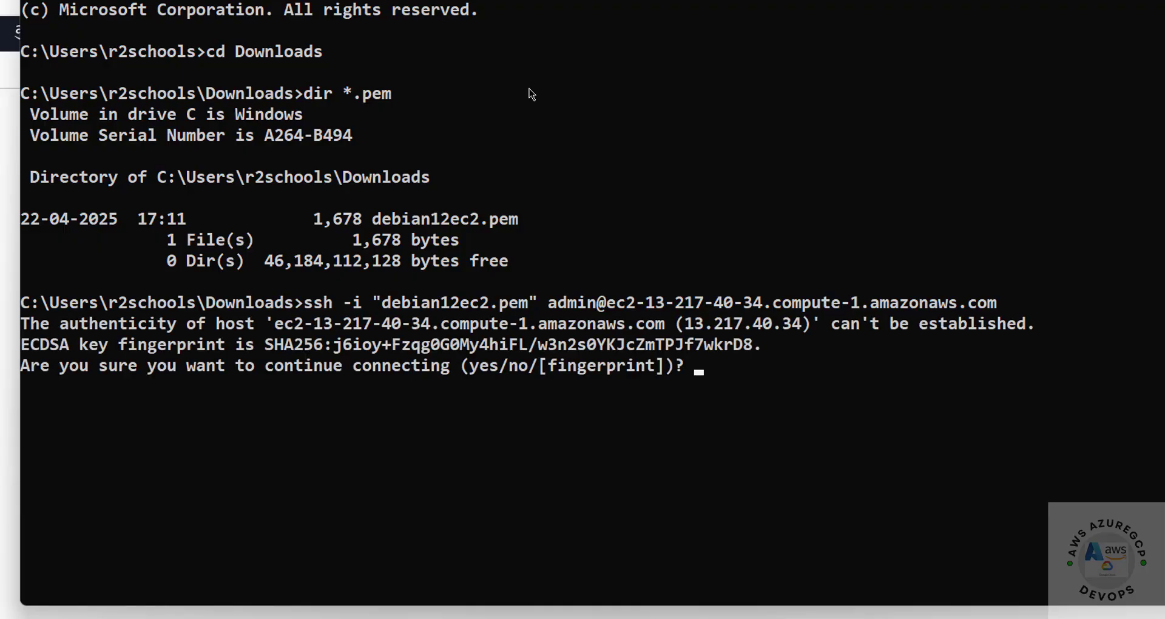
{"action": "type", "text": "yes"}
{"action": "key", "text": "Return"}
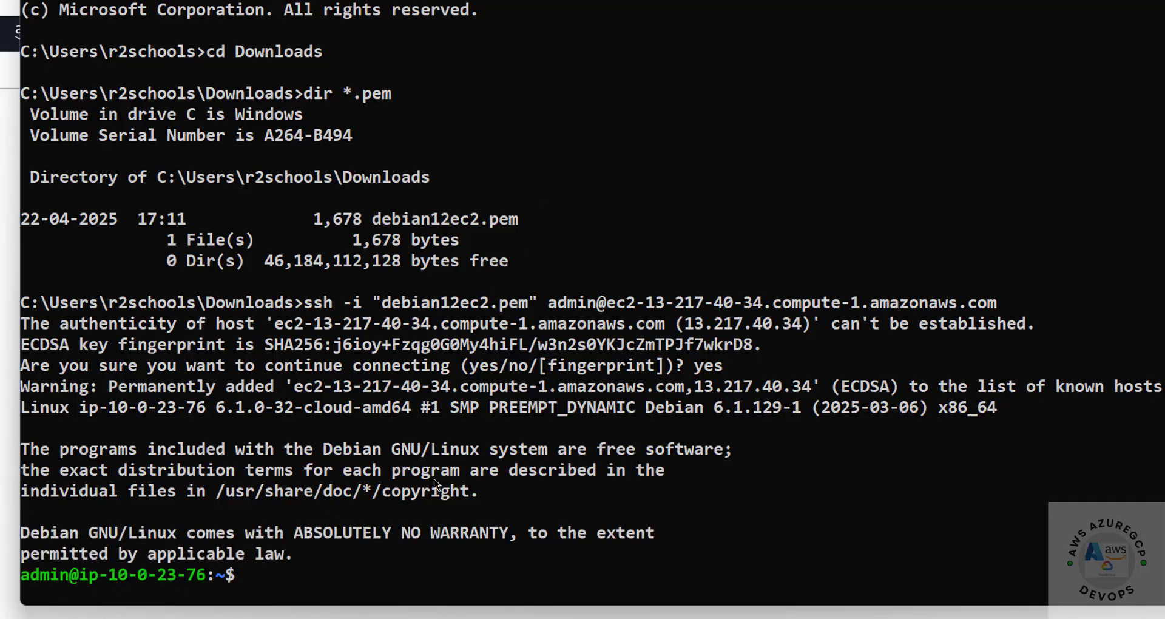
Step: Clear the terminal and display the operating system details with more /etc/os-release
{"action": "key", "text": "ctrl+l"}
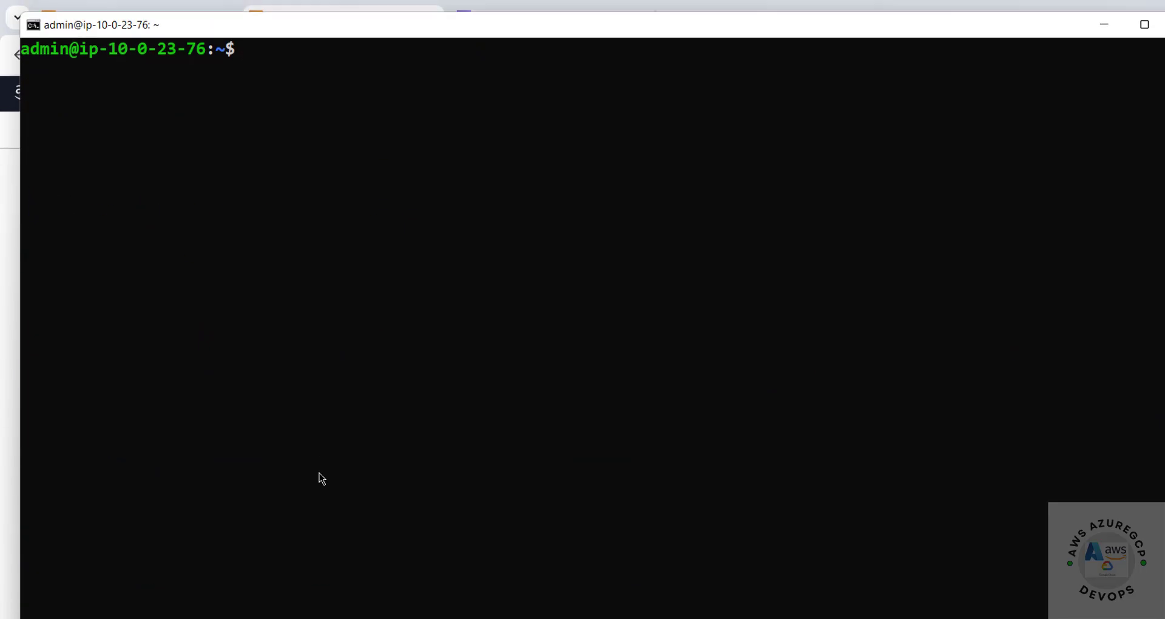
{"action": "type", "text": "more /etc/os-release"}
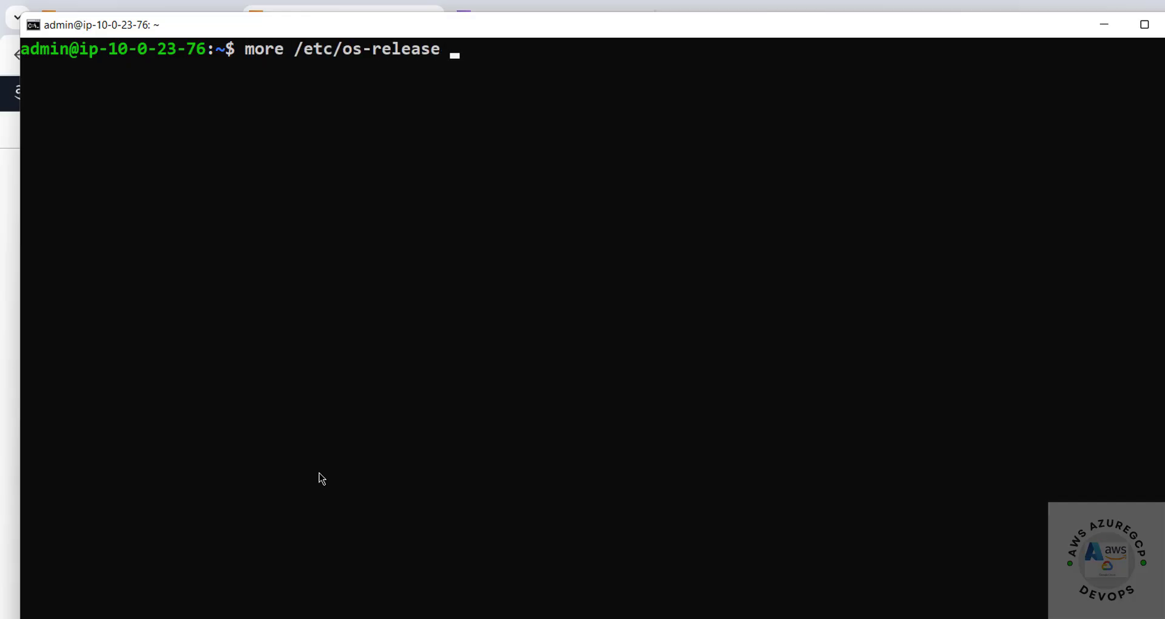
{"action": "key", "text": "Return"}
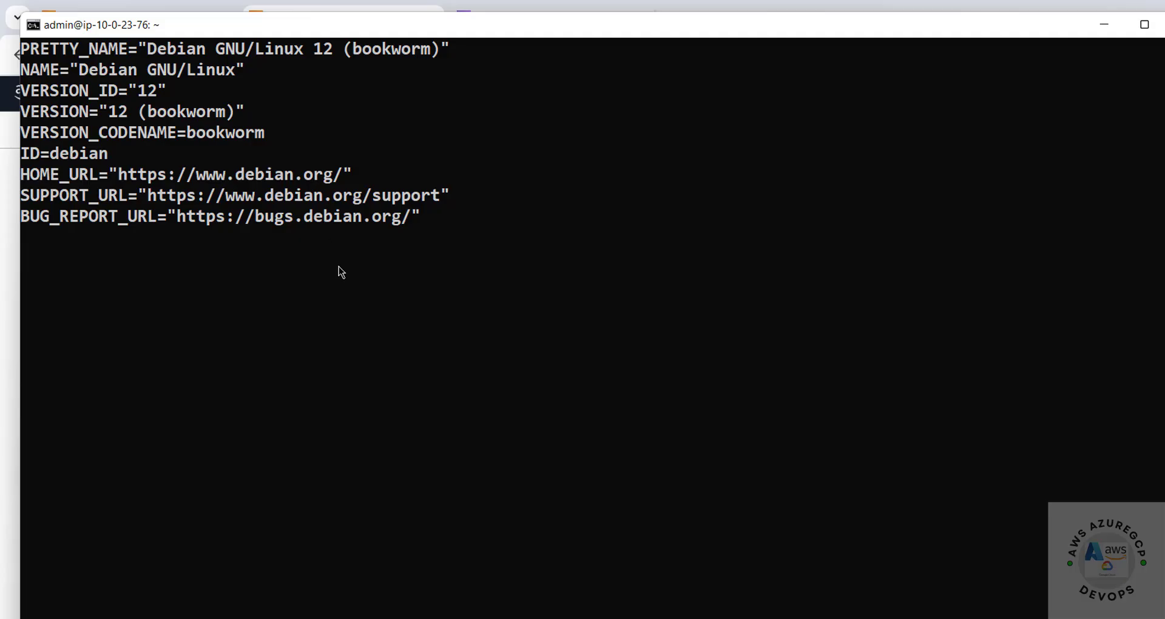
Step: Query the server's network configuration on a cleared terminal with ifconfig and ip addr, and highlight the enX0 interface's IPv4 address
{"action": "key", "text": "ctrl+l"}
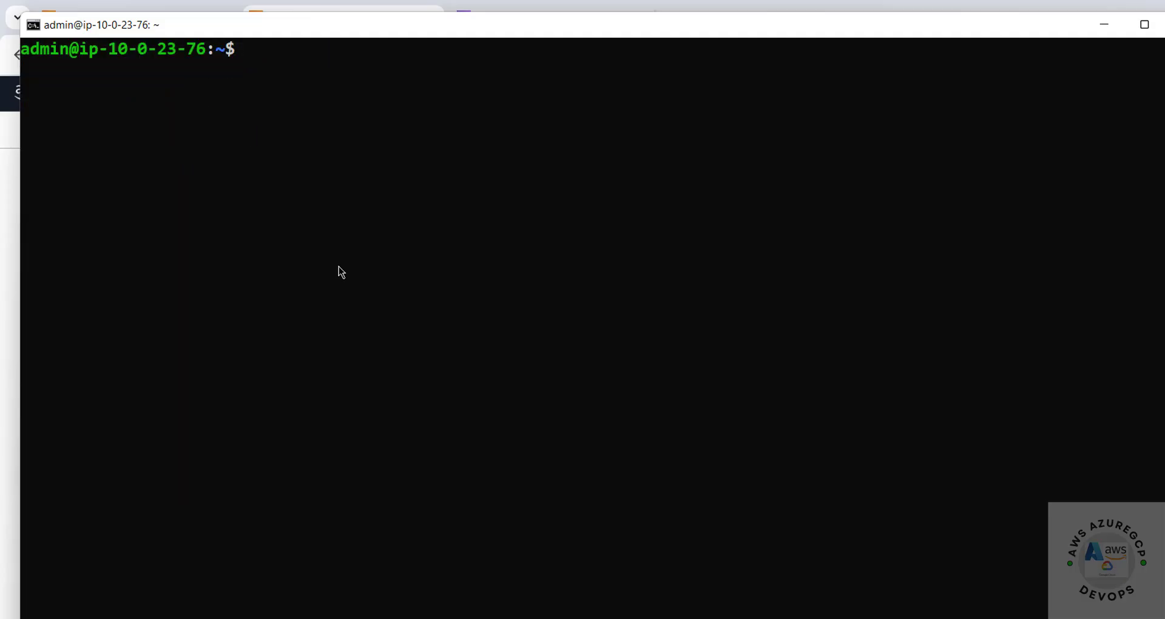
{"action": "type", "text": "ifconfig"}
{"action": "key", "text": "Return"}
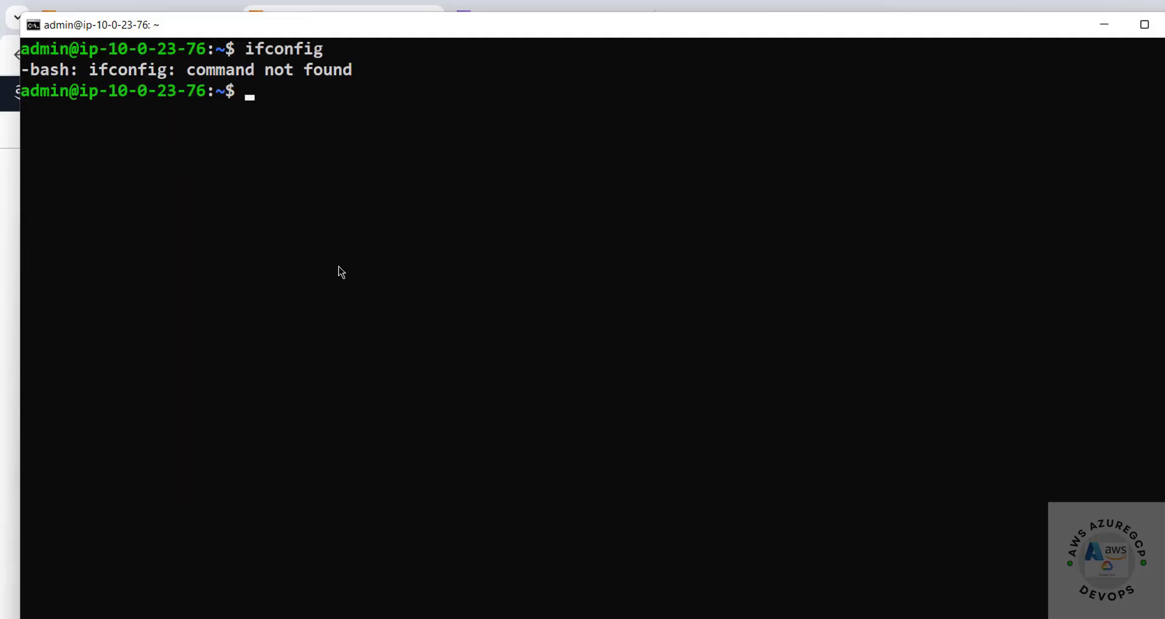
{"action": "type", "text": "ip addr"}
{"action": "key", "text": "Return"}
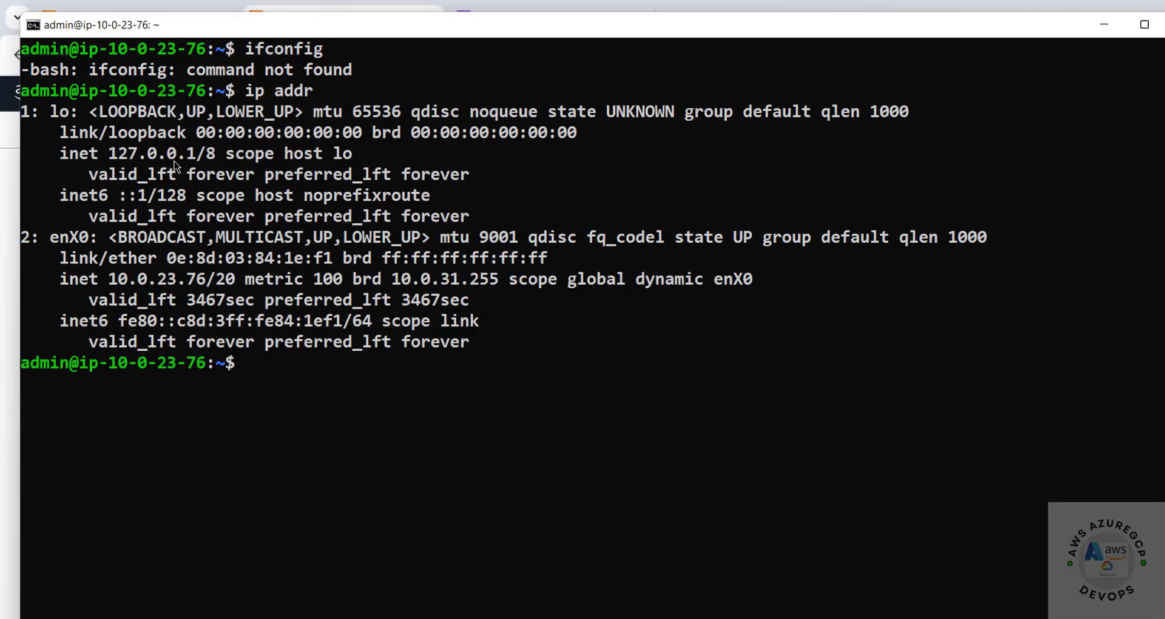
{"action": "left_click_drag", "start_coordinate": [101, 280], "coordinate": [206, 285]}
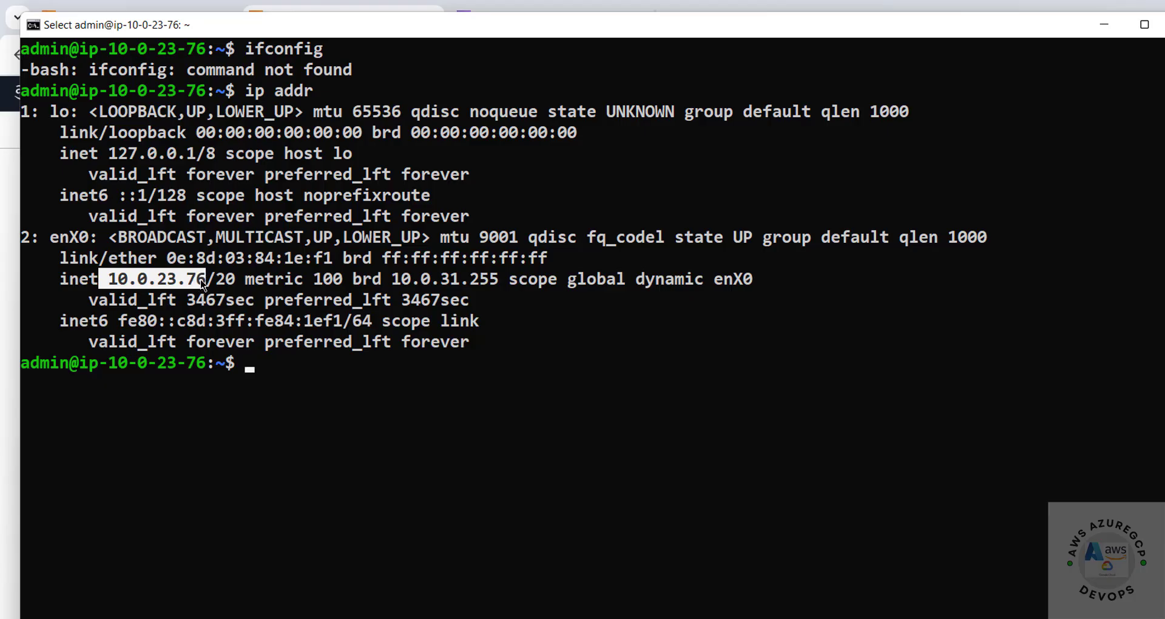
{"action": "left_click", "coordinate": [474, 386]}
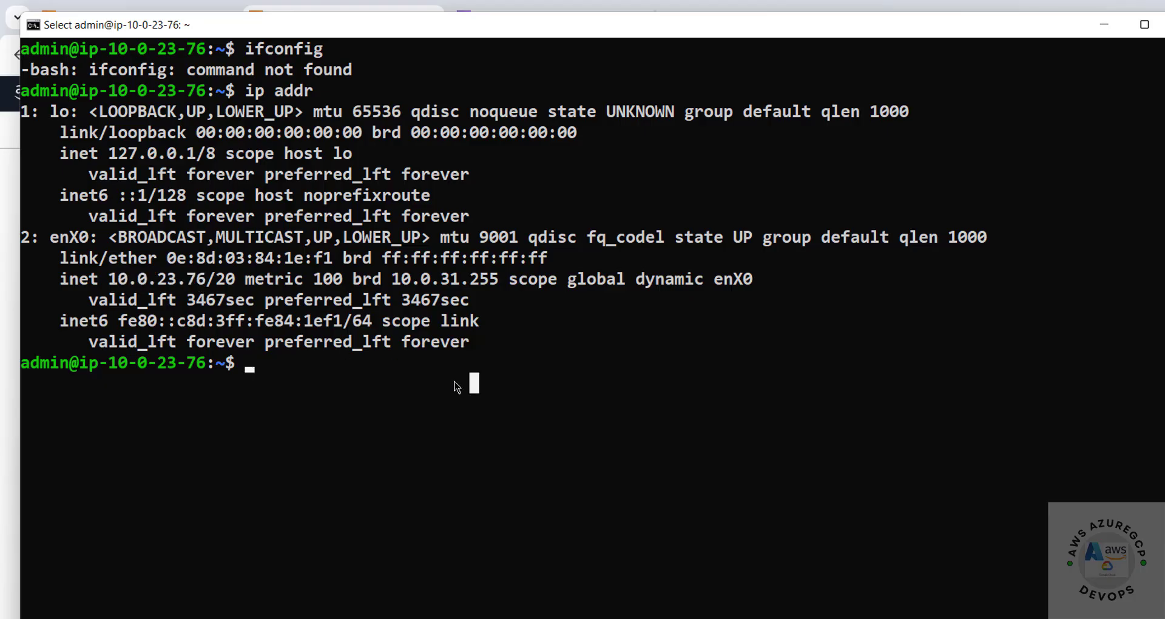
{"action": "key", "text": "Escape"}
Step: Update and upgrade the server's packages with sudo apt update && sudo apt upgrade, accepting the installation, and clear the terminal
{"action": "key", "text": "ctrl+l"}
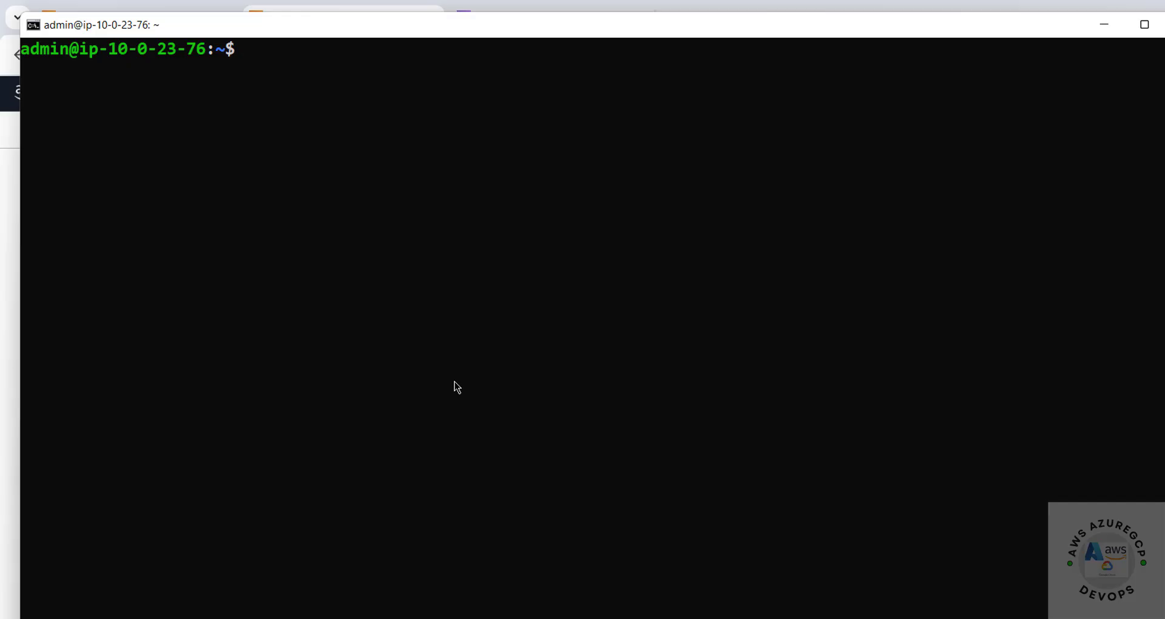
{"action": "type", "text": "sudo apt updat"}
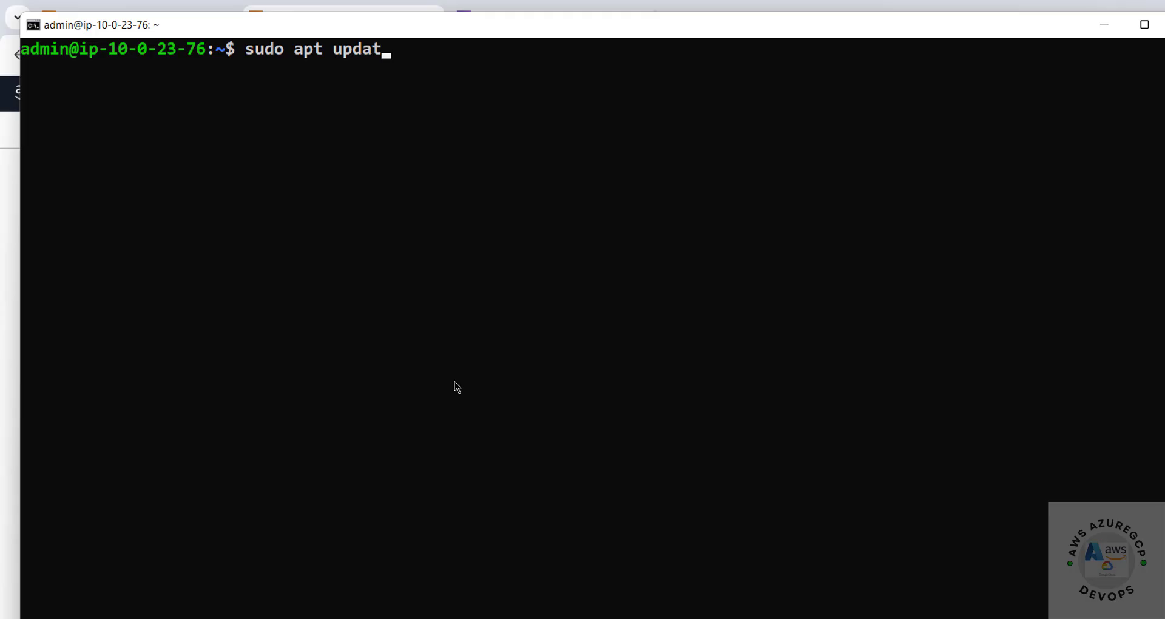
{"action": "type", "text": "e && sudo a"}
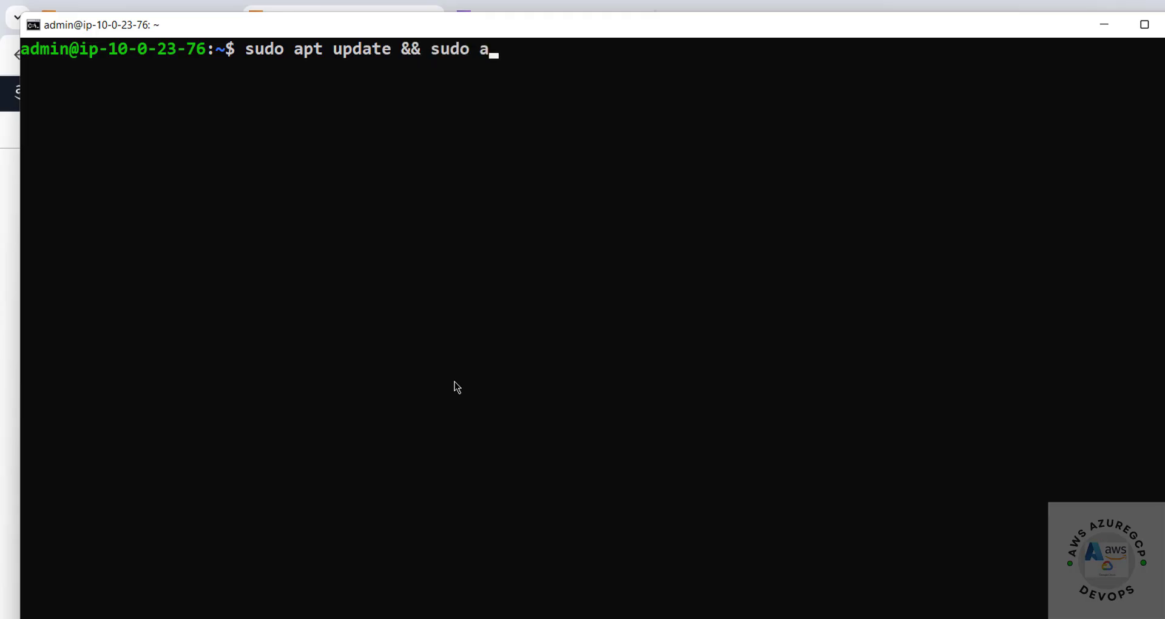
{"action": "type", "text": "pt upgrade"}
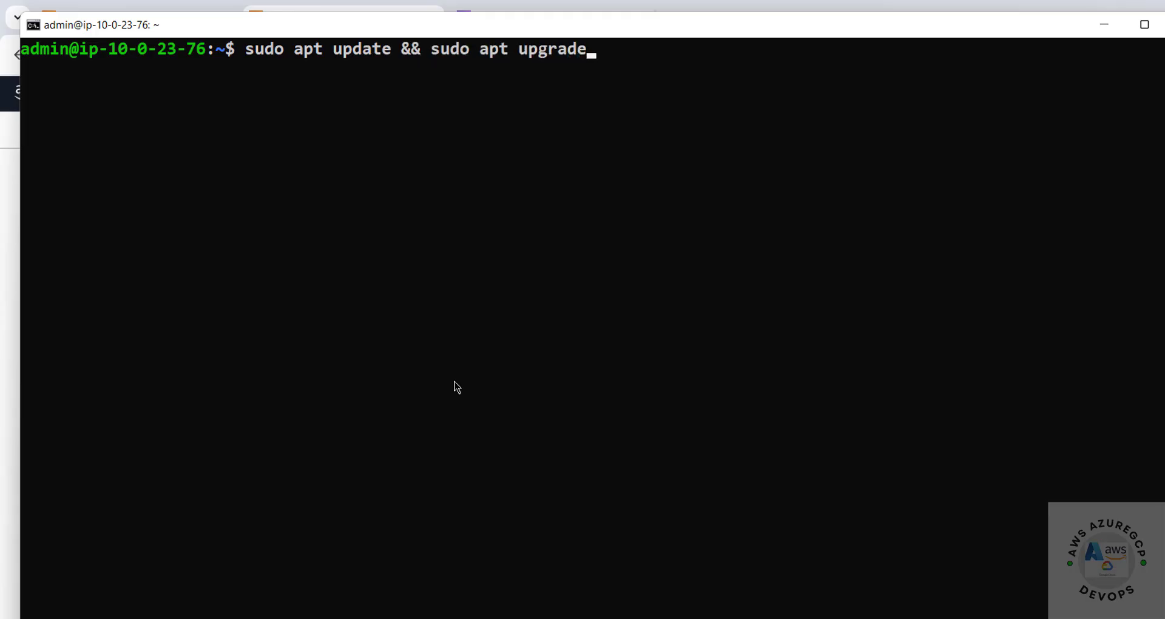
{"action": "key", "text": "Return"}
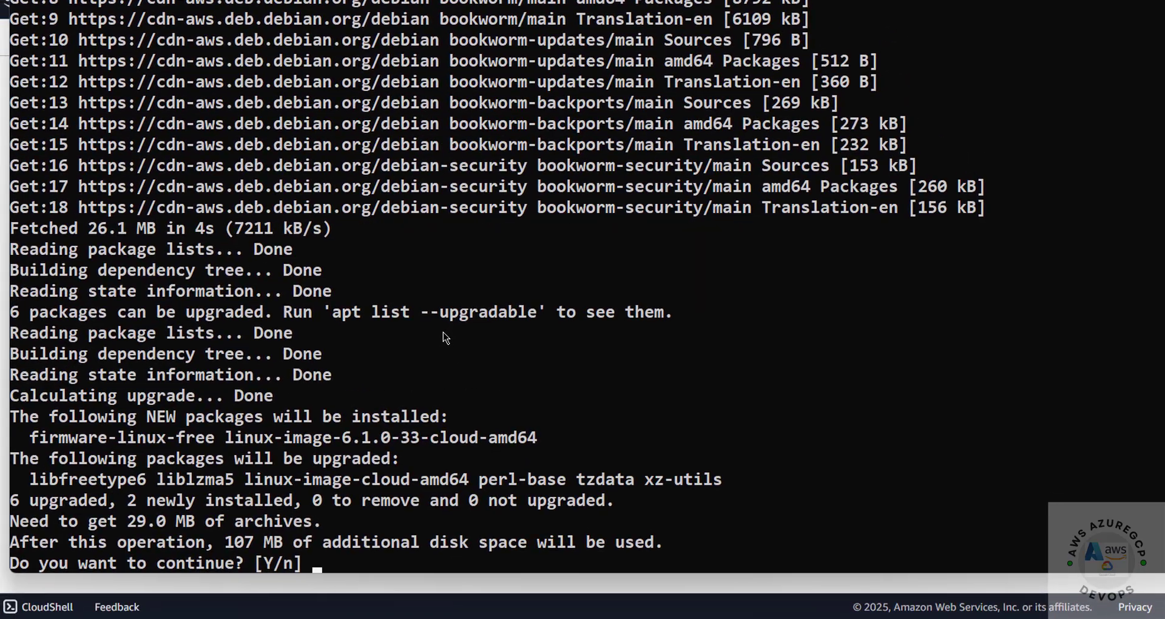
{"action": "type", "text": "y"}
{"action": "key", "text": "Return"}
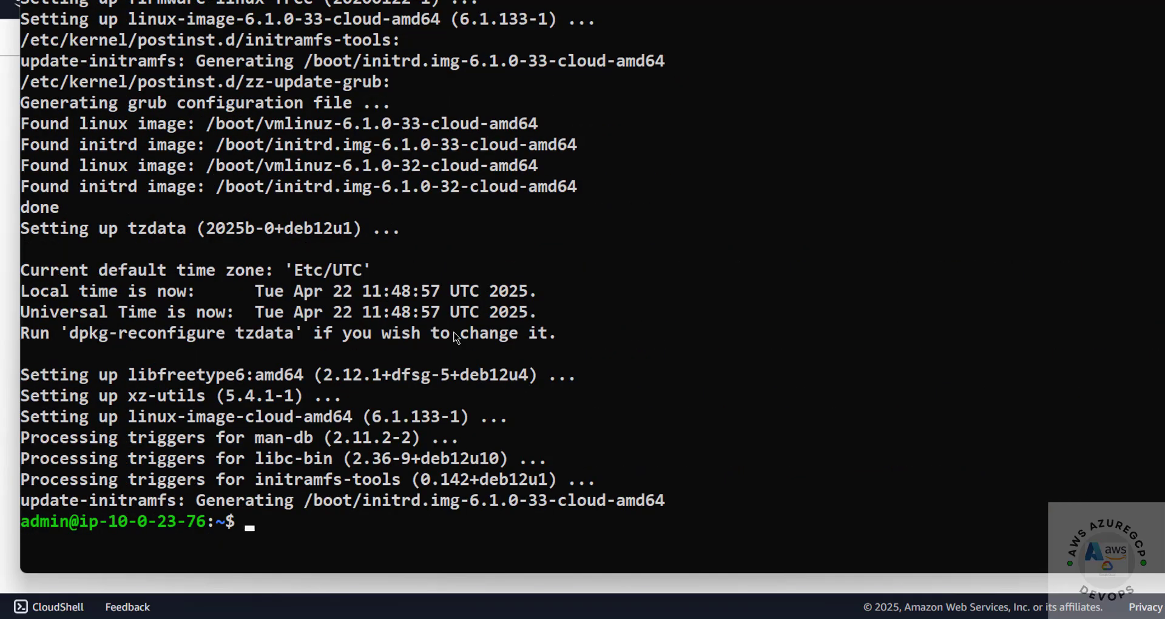
{"action": "key", "text": "ctrl+l"}
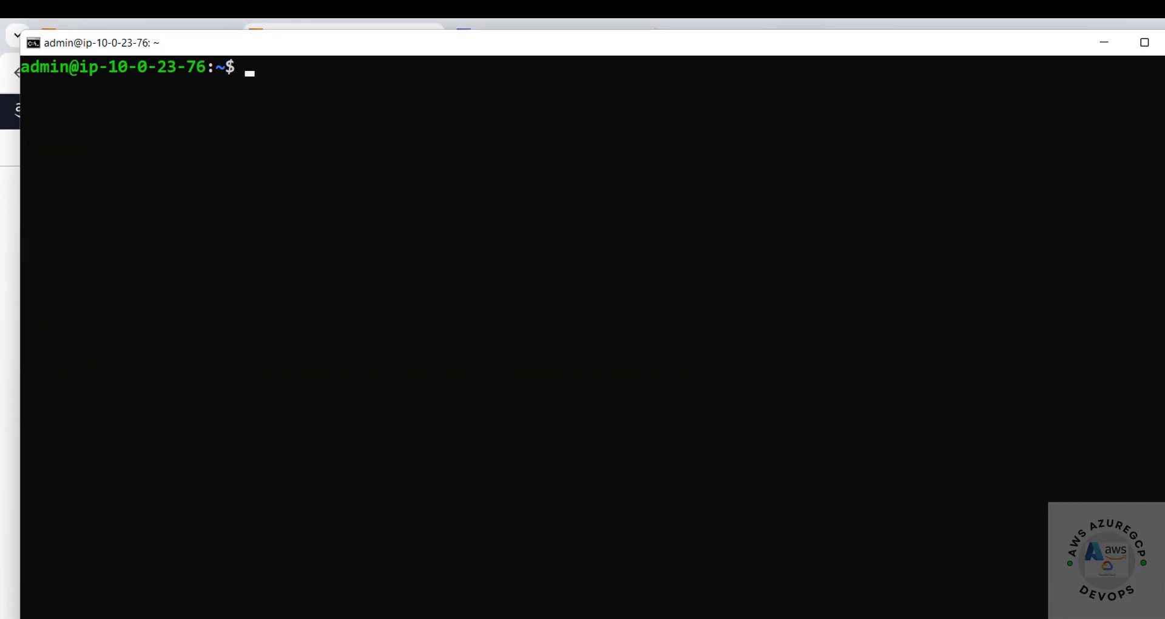
Step: Switch to the AWS console in the browser and open the details of debian12ec2 from the EC2 instances list
{"action": "key", "text": "alt+Tab"}
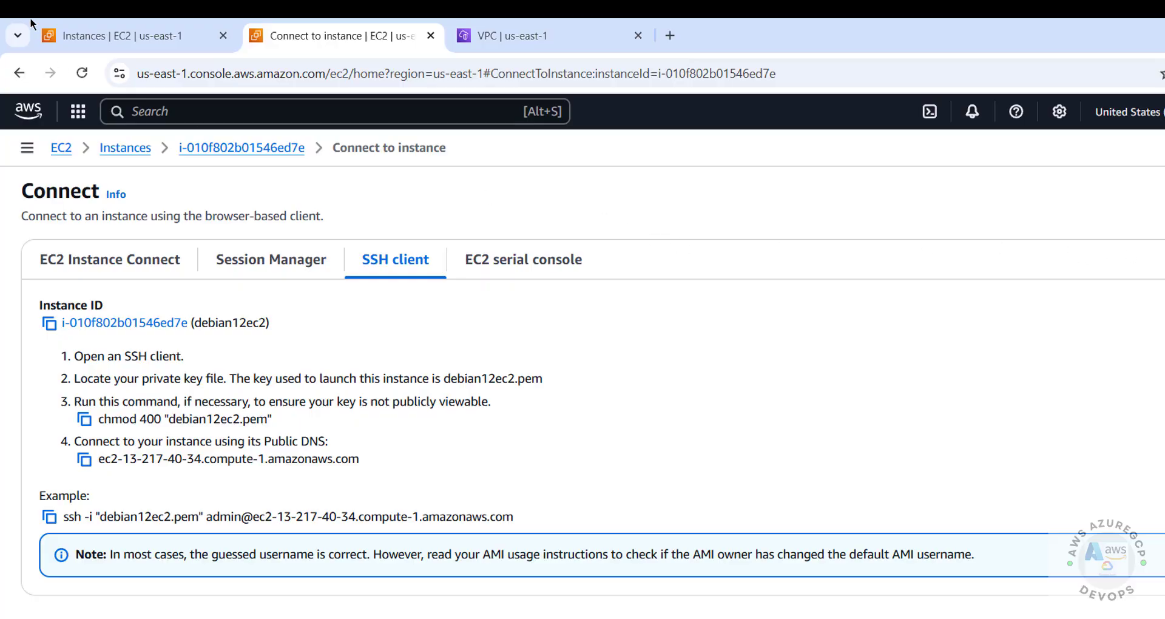
{"action": "left_click", "coordinate": [90, 25]}
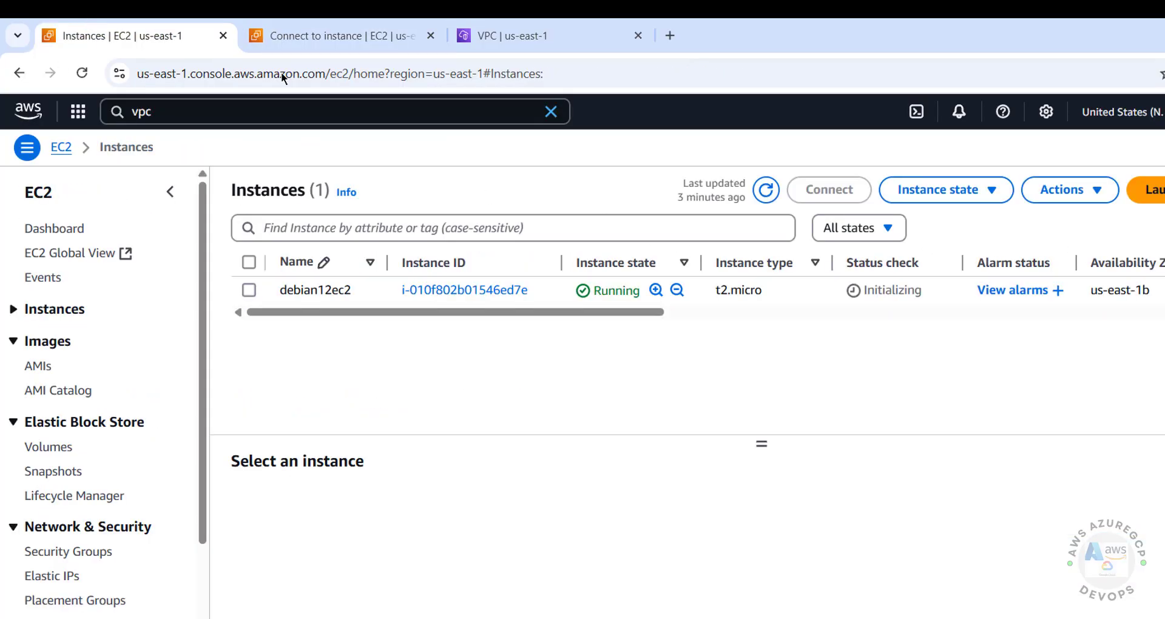
{"action": "left_click", "coordinate": [485, 289]}
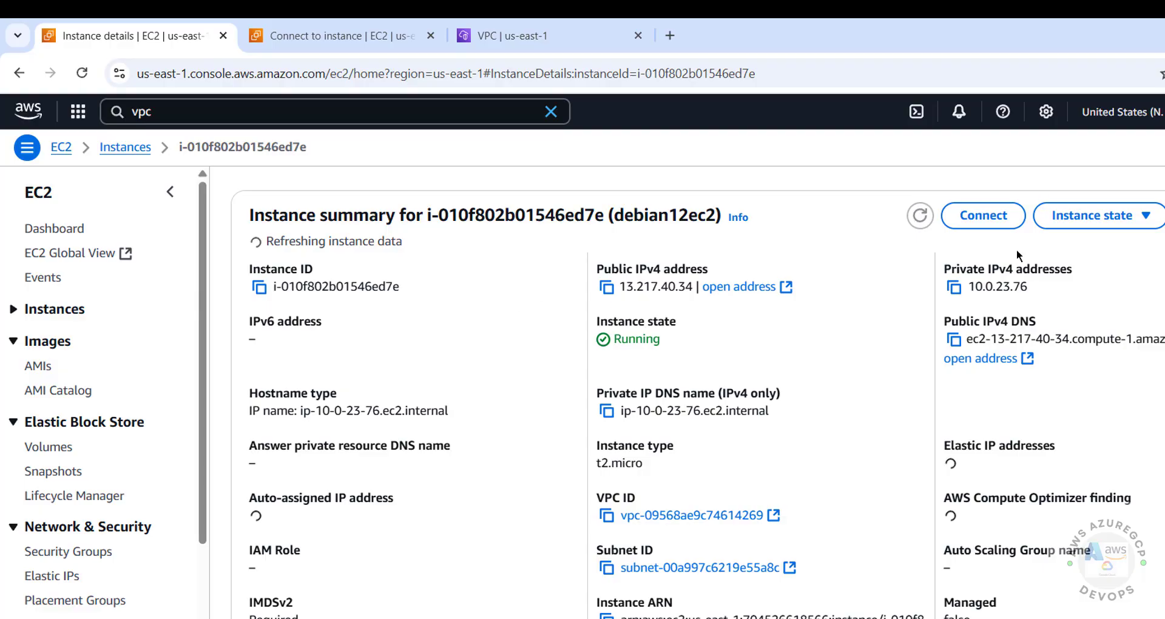
{"action": "left_click", "coordinate": [1117, 219]}
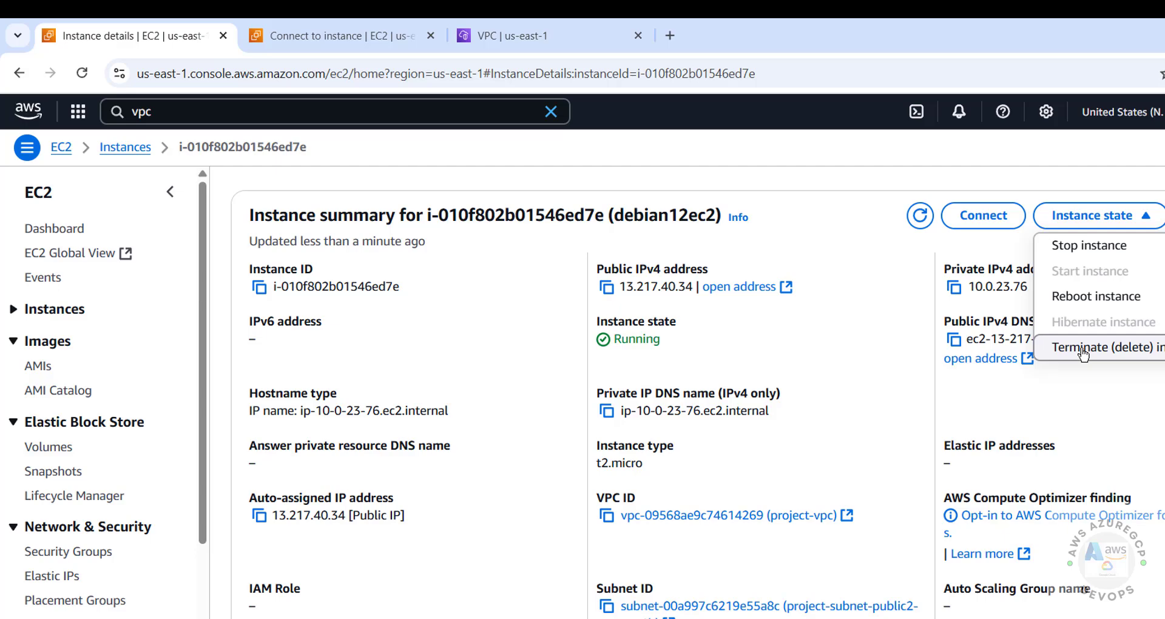
{"action": "left_click", "coordinate": [826, 312]}
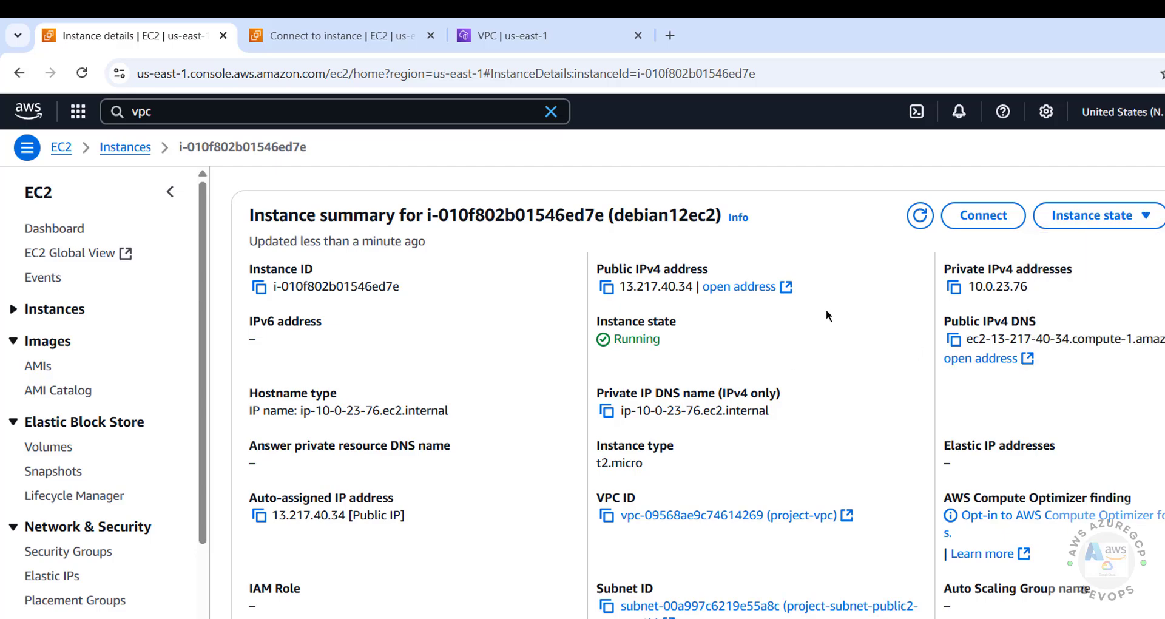
{"action": "left_click", "coordinate": [1092, 215]}
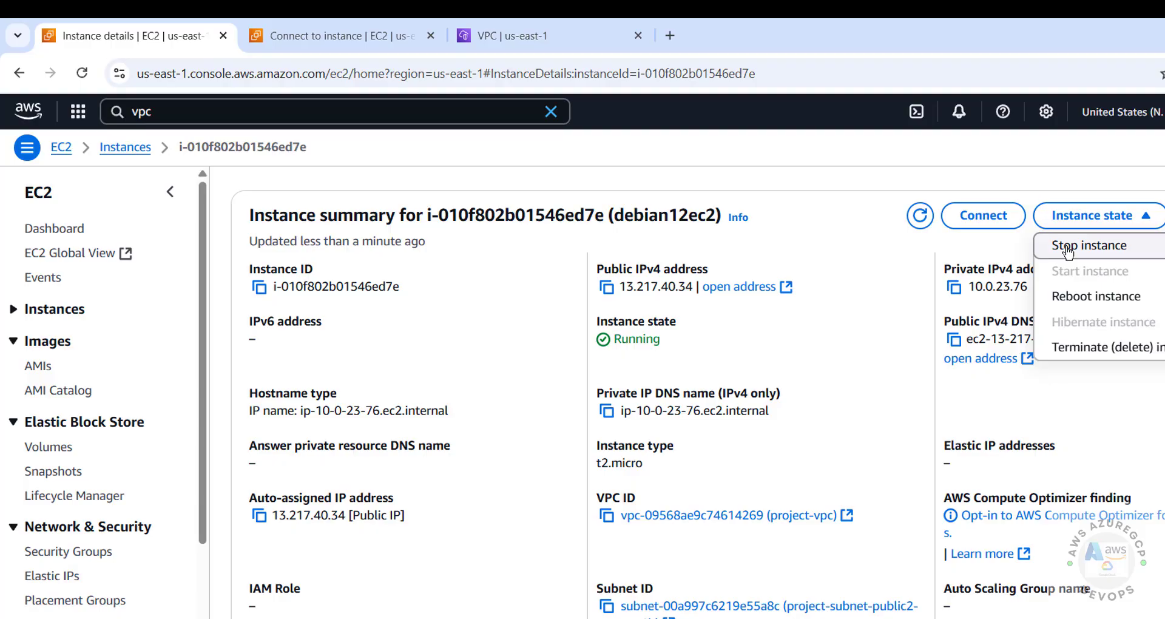
{"action": "left_click", "coordinate": [883, 267]}
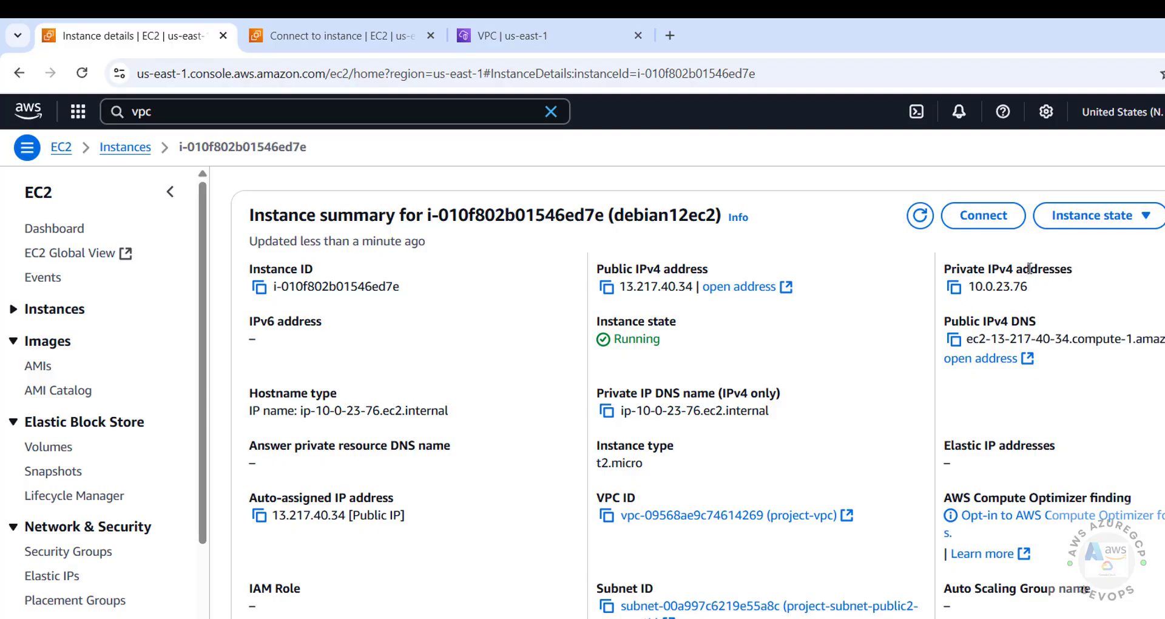
Step: Reboot the debian12ec2 instance and refresh its instance summary
{"action": "left_click", "coordinate": [1106, 231]}
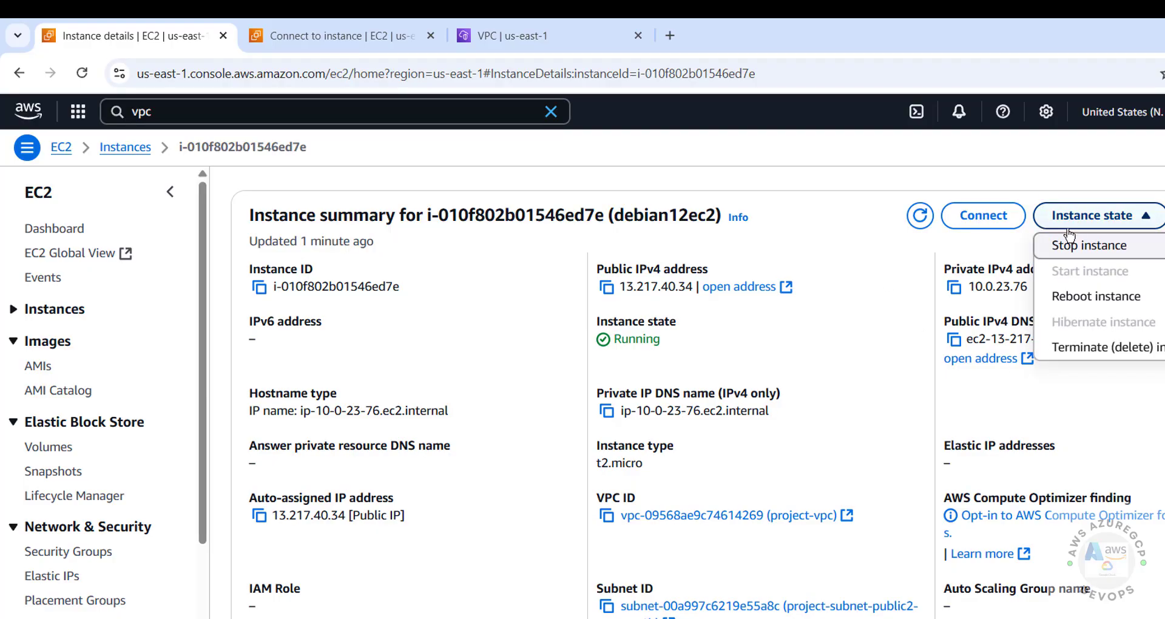
{"action": "left_click", "coordinate": [1069, 298]}
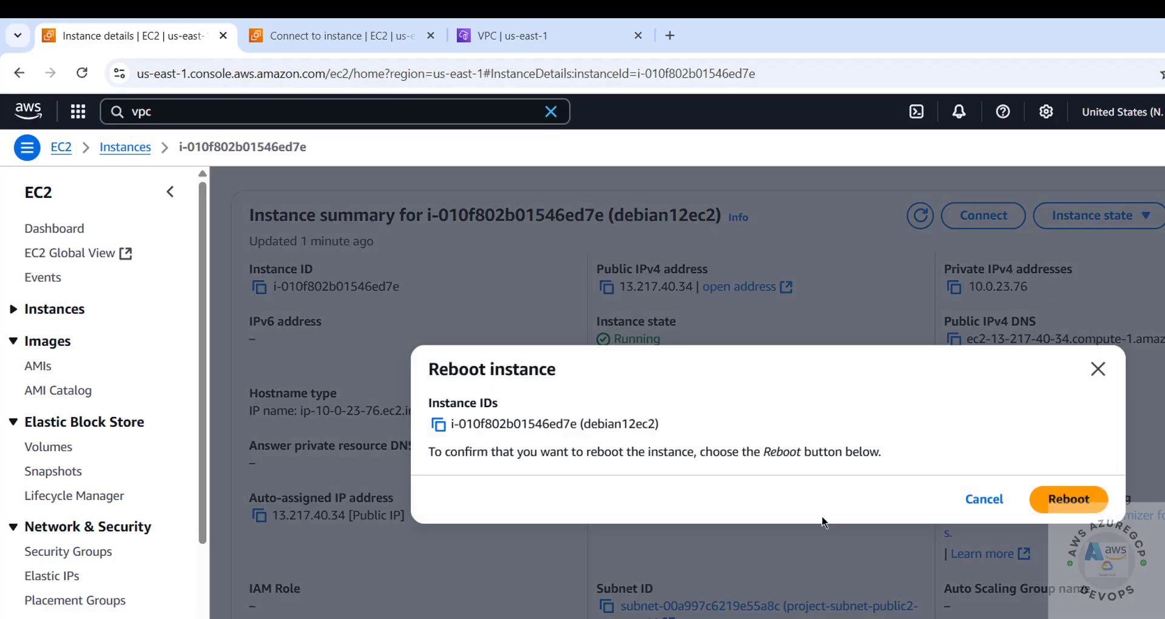
{"action": "left_click", "coordinate": [1072, 502]}
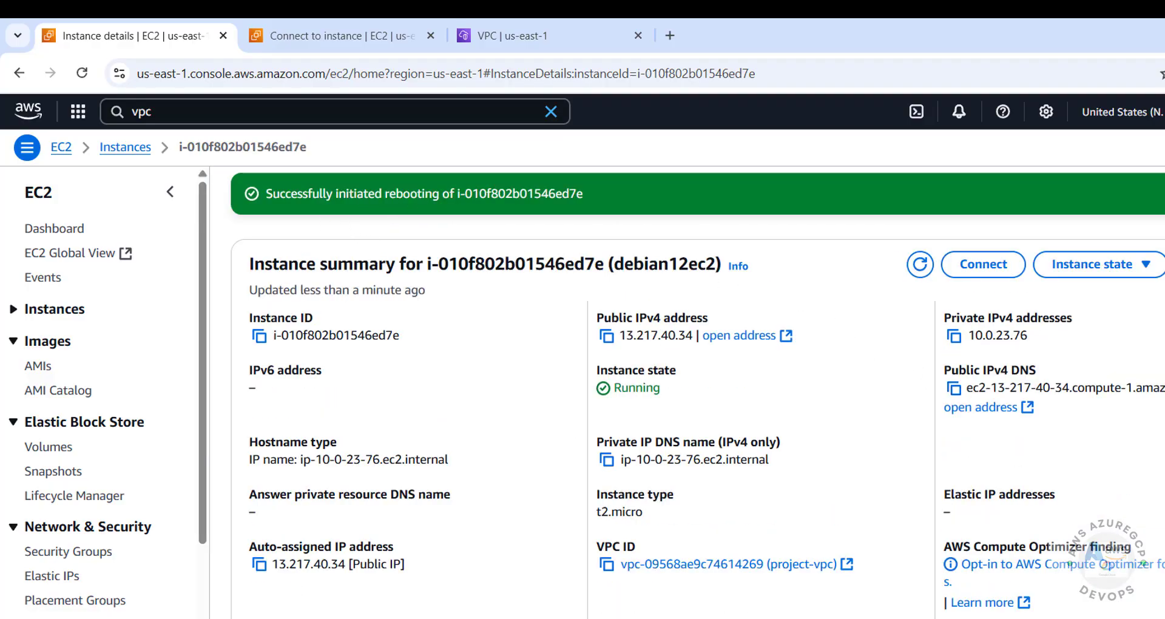
{"action": "left_click", "coordinate": [920, 215]}
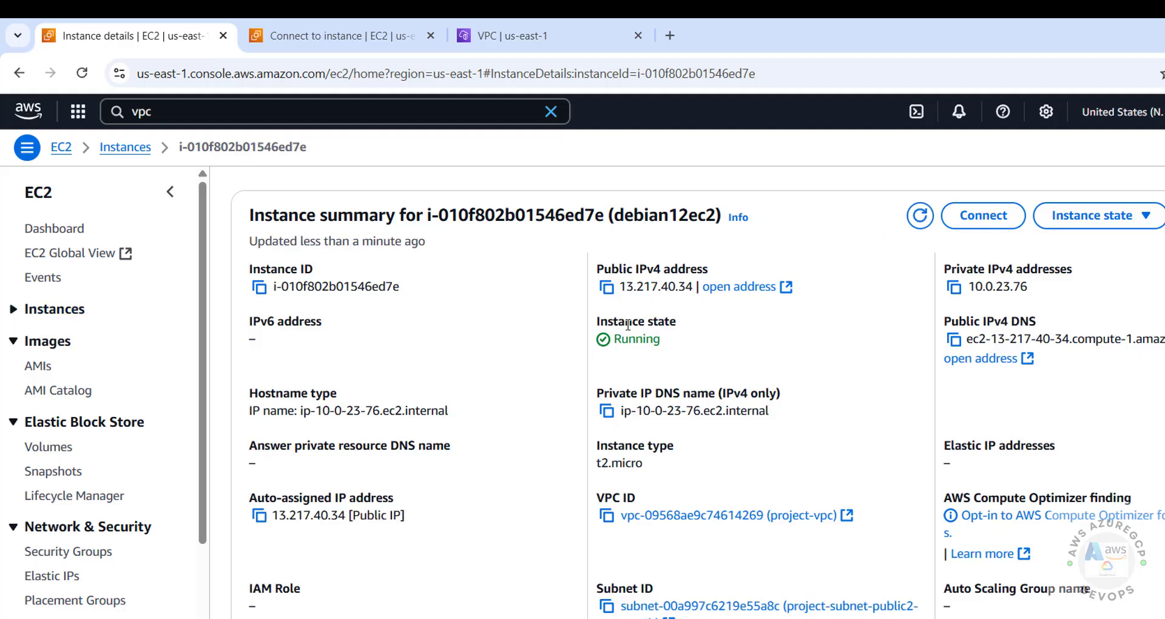
{"action": "left_click", "coordinate": [922, 217]}
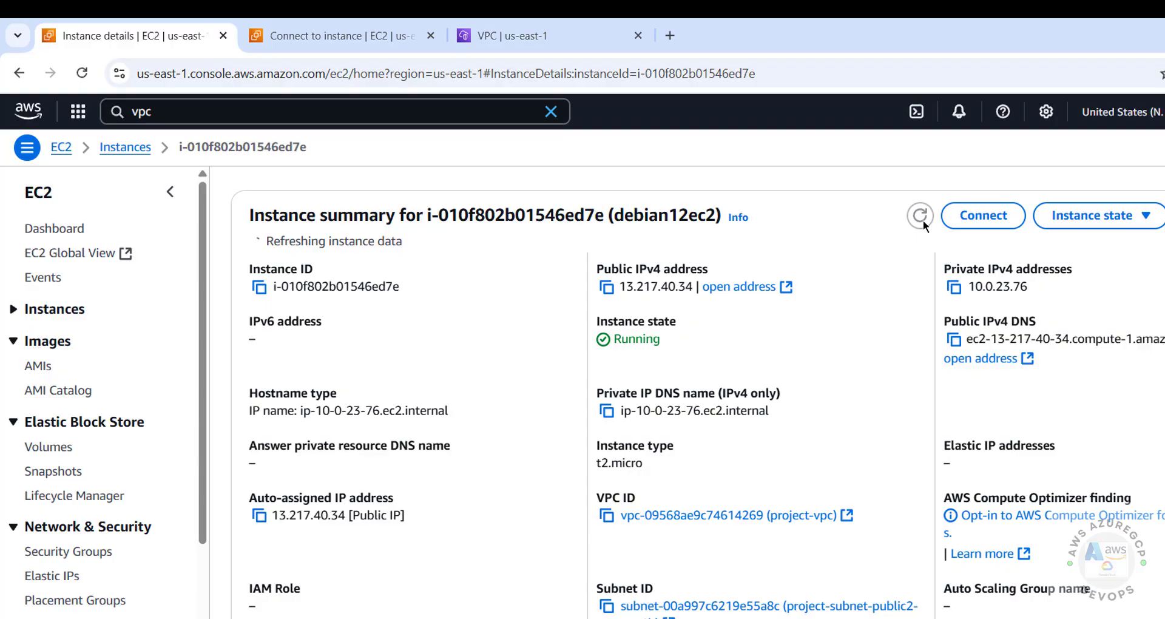
{"action": "key", "text": "alt+Tab"}
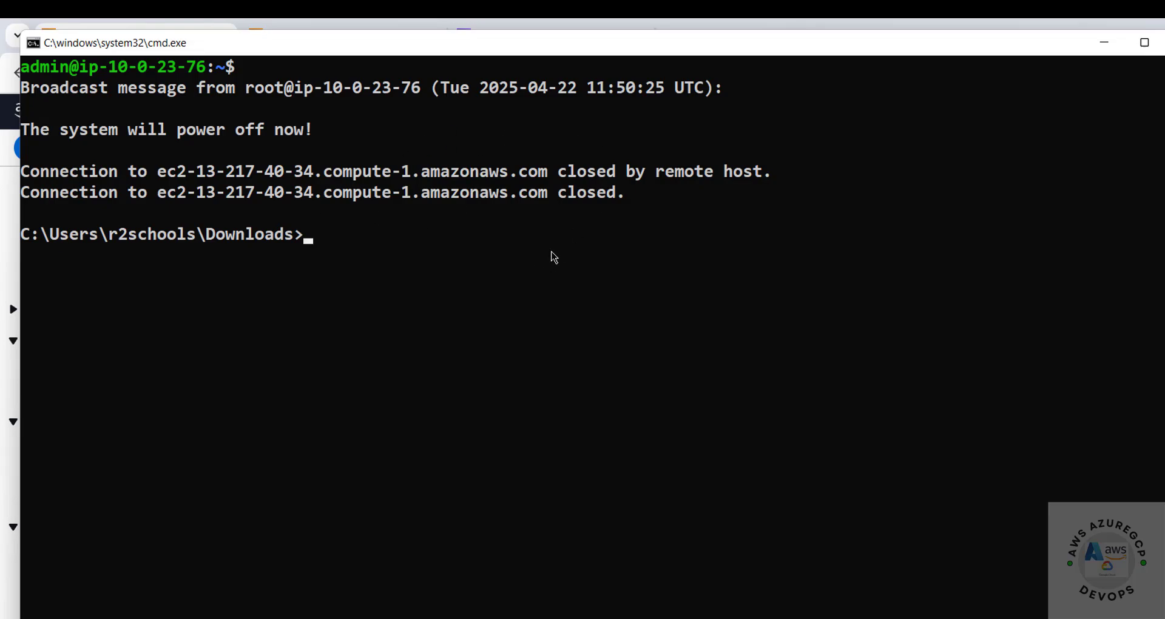
{"action": "key", "text": "Up"}
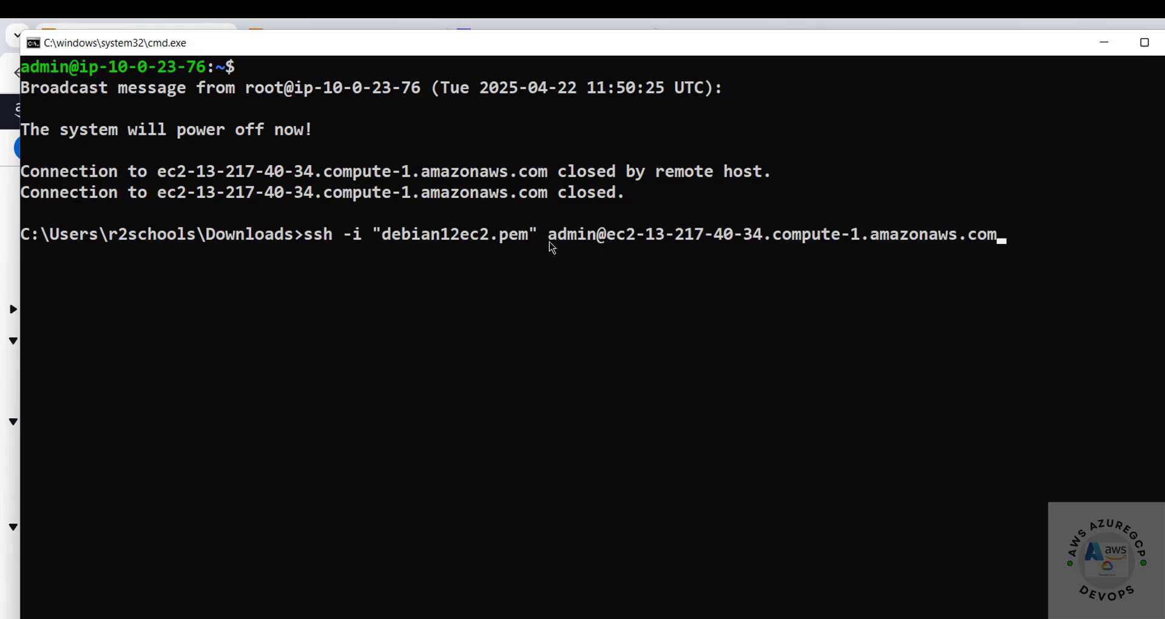
{"action": "key", "text": "Return"}
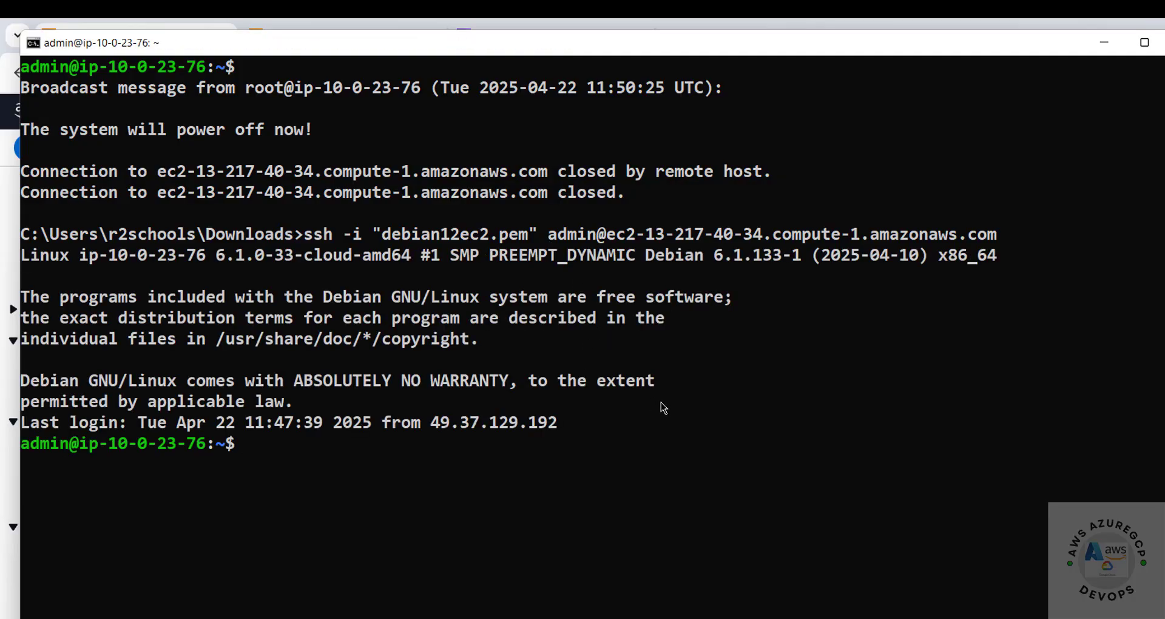
Step: Switch to the AWS console, bring up the termination confirmation for the debian12ec2 instance and cancel it
{"action": "key", "text": "alt+Tab"}
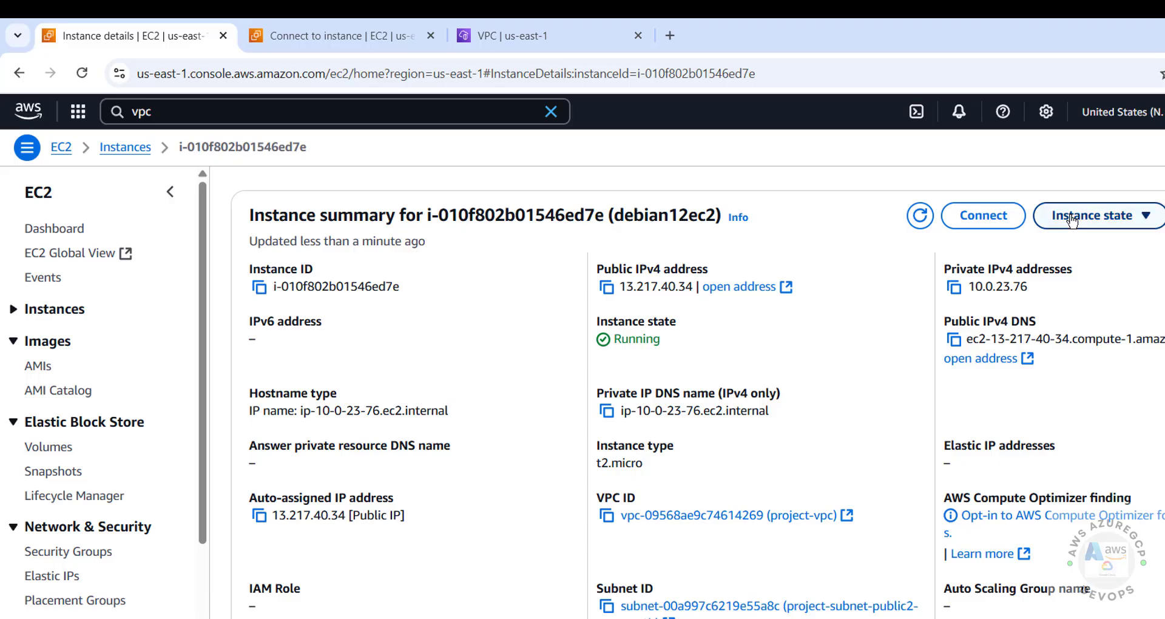
{"action": "left_click", "coordinate": [1072, 220]}
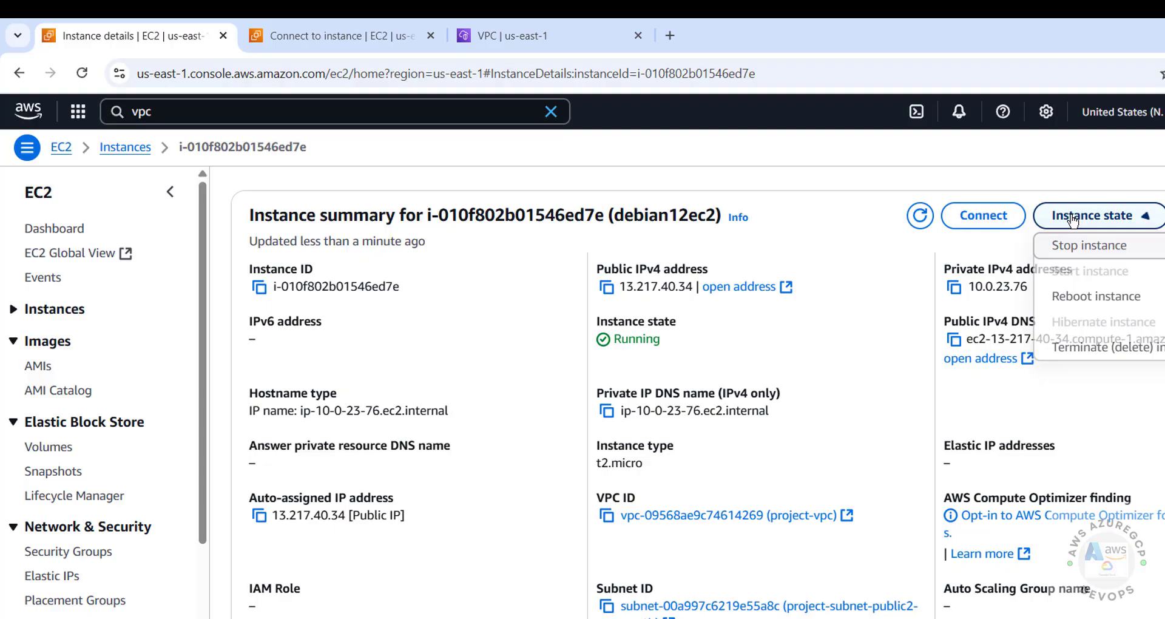
{"action": "left_click", "coordinate": [1096, 355]}
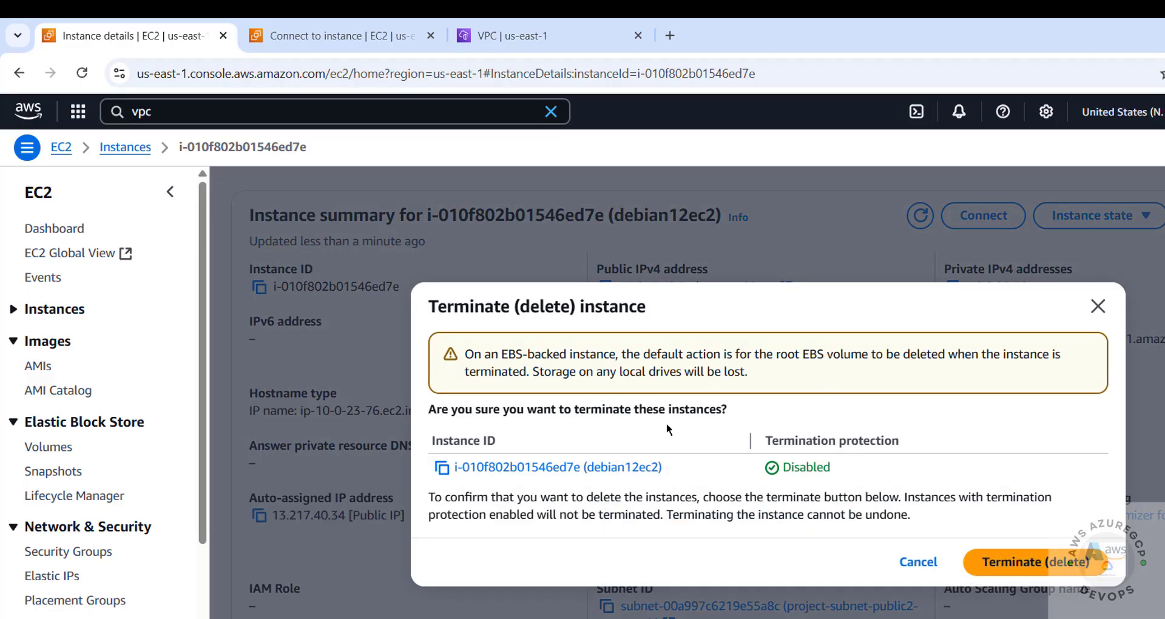
{"action": "left_click", "coordinate": [918, 563]}
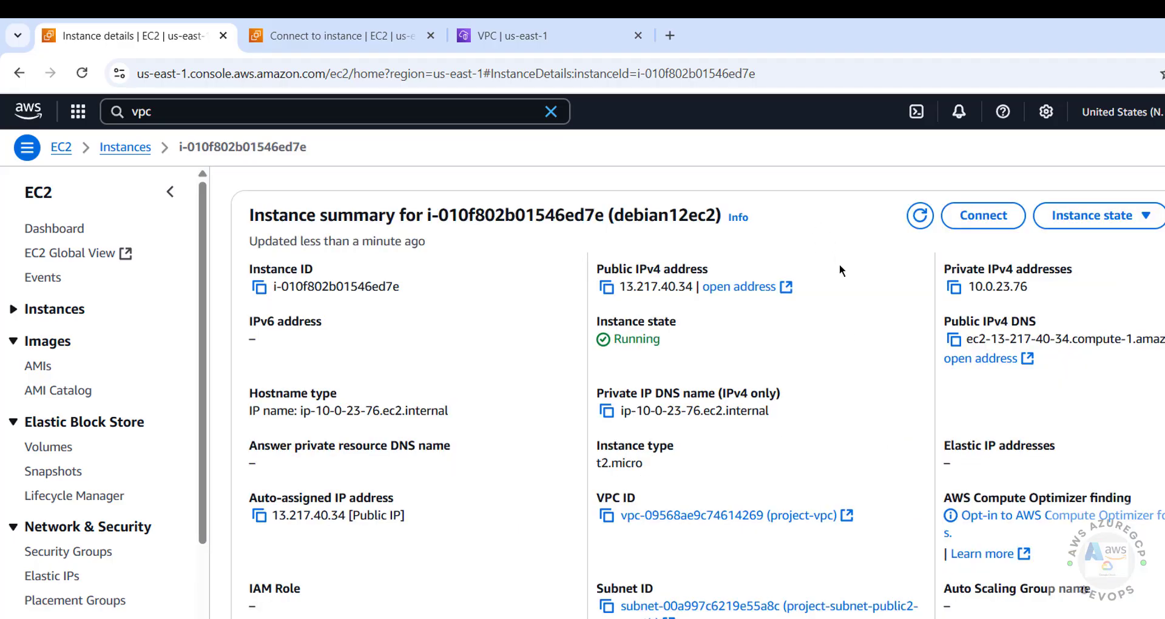
{"action": "left_click", "coordinate": [1118, 215]}
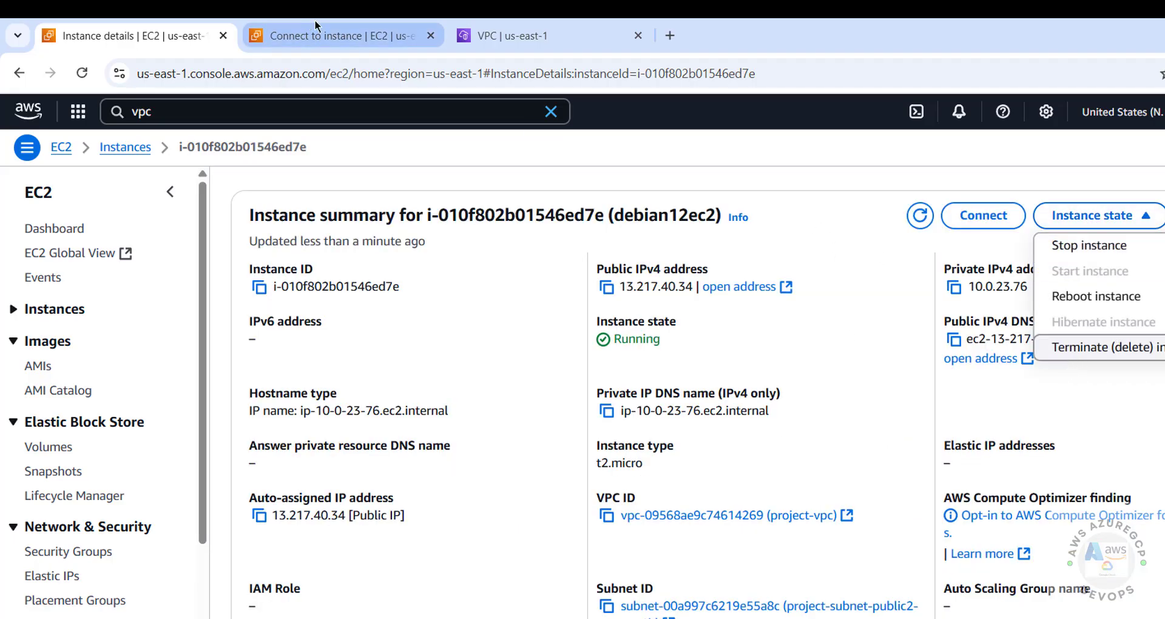
{"action": "left_click", "coordinate": [504, 36]}
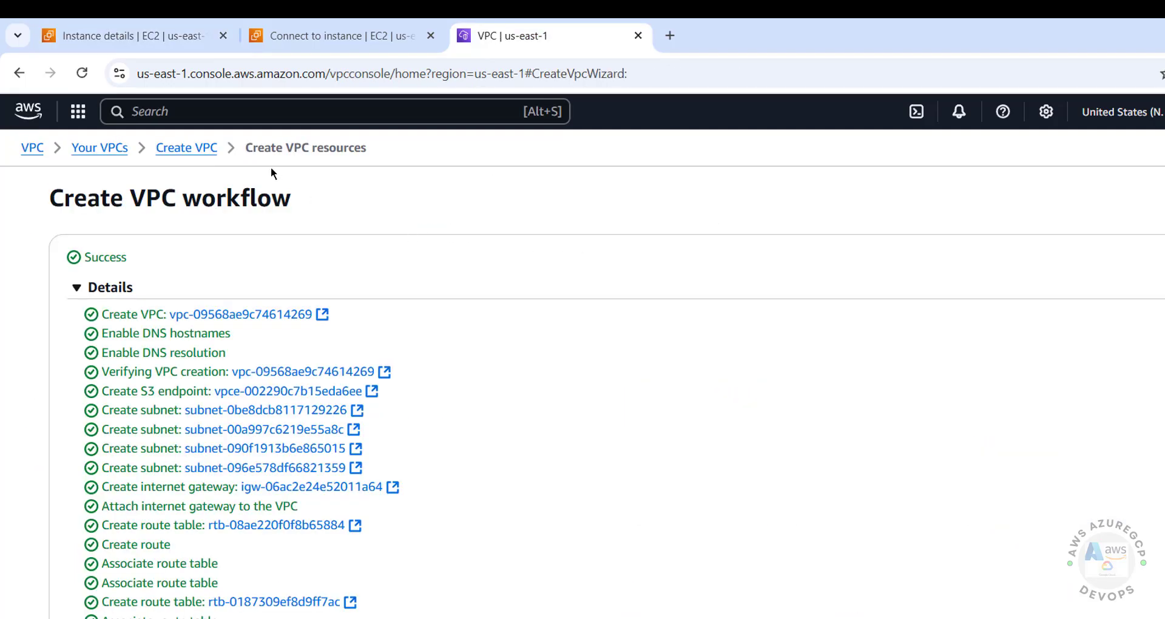
{"action": "left_click", "coordinate": [128, 35]}
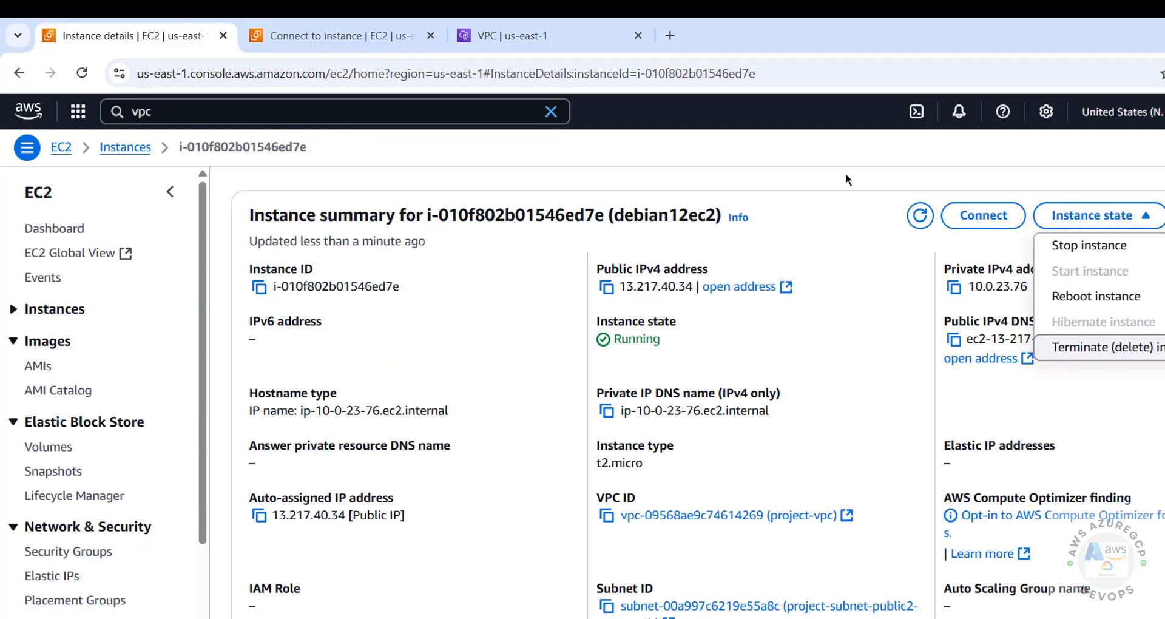